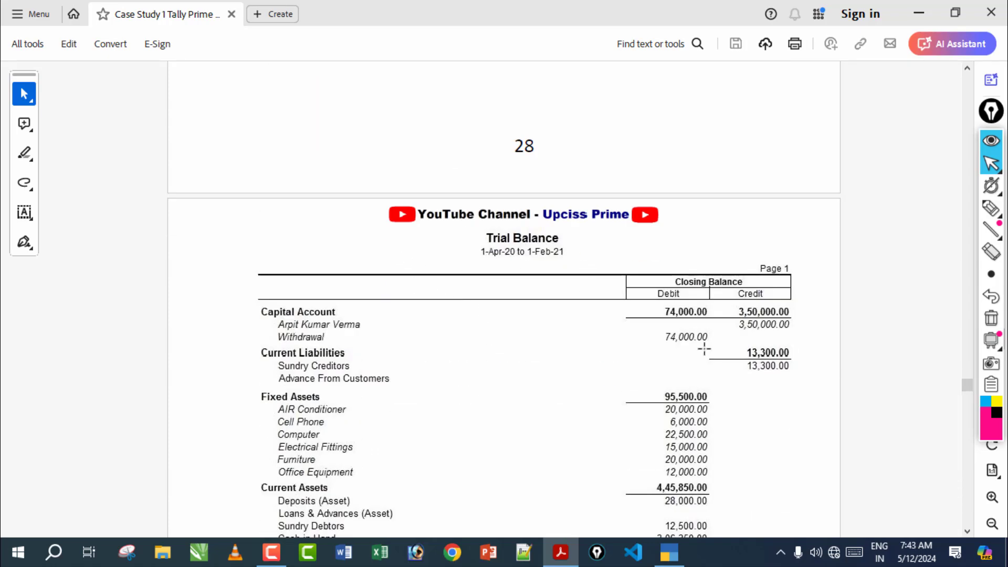
# Look up the March 2021 transactions in the case study PDF and switch to TallyPrime
pyautogui.scroll(-12, 549, 304)
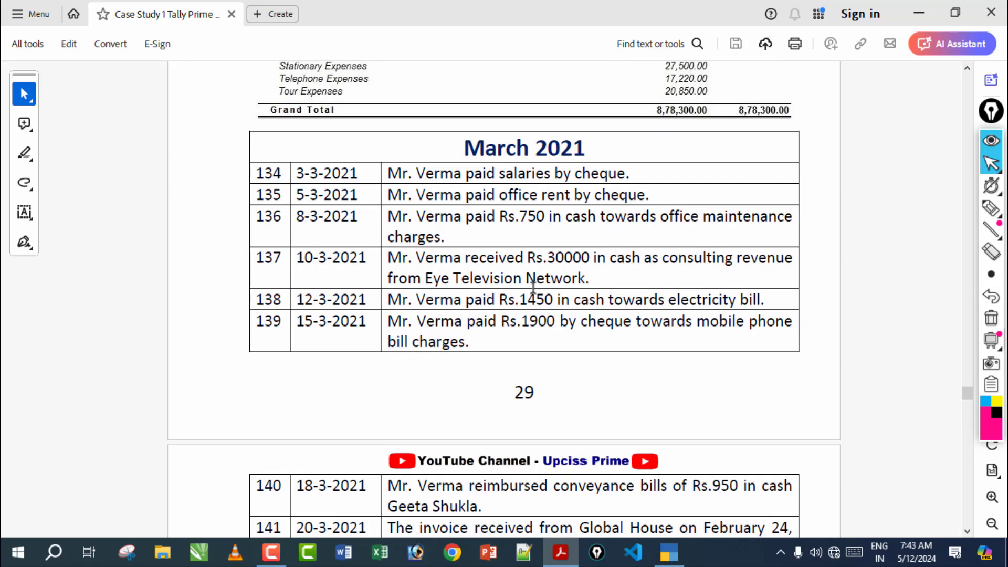
pyautogui.scroll(-1, 541, 189)
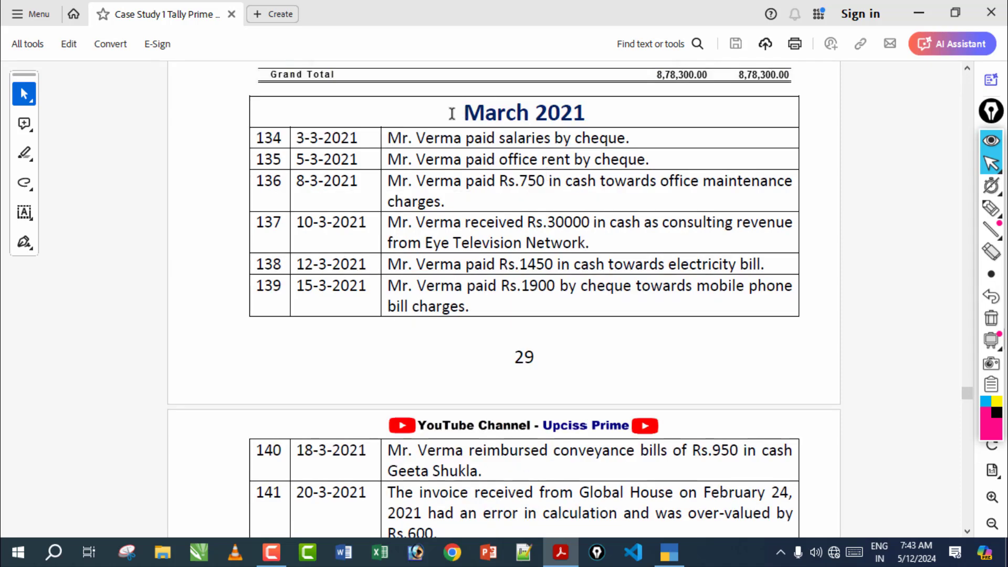
pyautogui.moveTo(452, 113); pyautogui.dragTo(614, 115)
pyautogui.click(488, 131)
pyautogui.moveTo(491, 117); pyautogui.dragTo(547, 128)
pyautogui.click(454, 162)
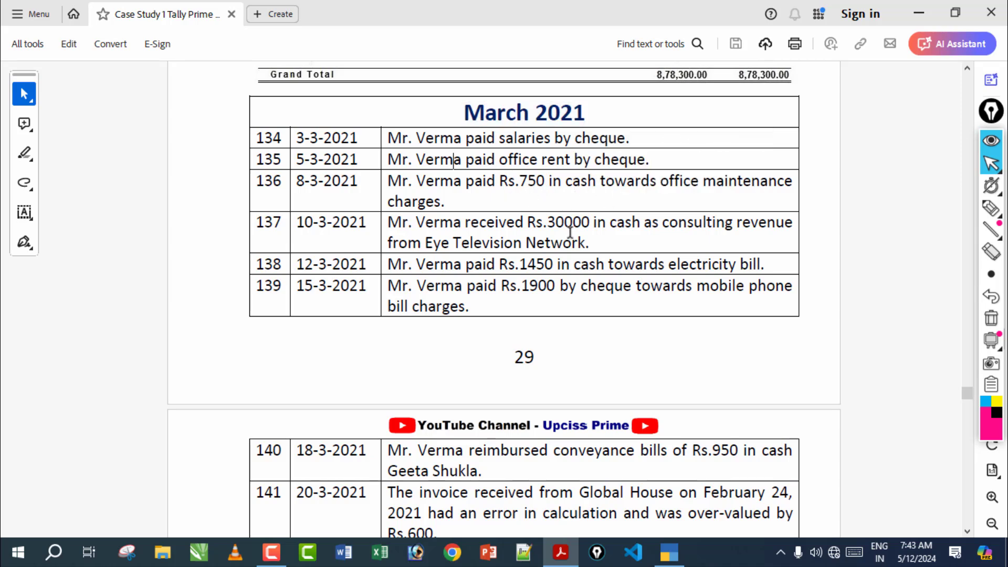
pyautogui.click(669, 553)
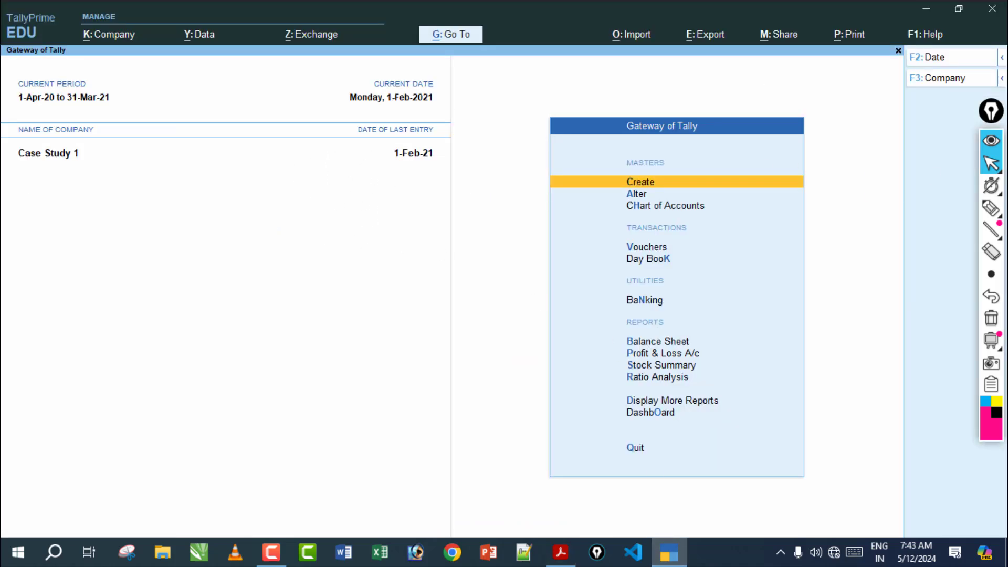
# Circle and underline the company name Case Study 1 with the screen pen
pyautogui.click(992, 208)
pyautogui.moveTo(6, 174)
pyautogui.mouseDown()
pyautogui.moveTo(94, 180)
pyautogui.moveTo(20, 144)
pyautogui.moveTo(47, 190)
pyautogui.moveTo(181, 167)
pyautogui.mouseUp()
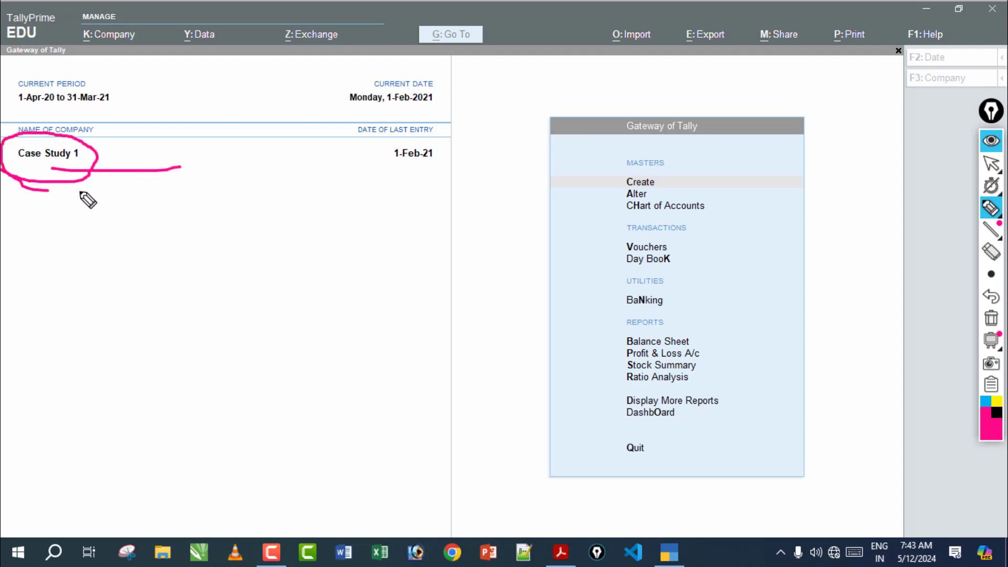
pyautogui.moveTo(51, 189); pyautogui.dragTo(143, 195)
pyautogui.moveTo(35, 169)
pyautogui.mouseDown()
pyautogui.moveTo(135, 180)
pyautogui.moveTo(127, 192)
pyautogui.mouseUp()
pyautogui.moveTo(114, 165); pyautogui.dragTo(126, 172)
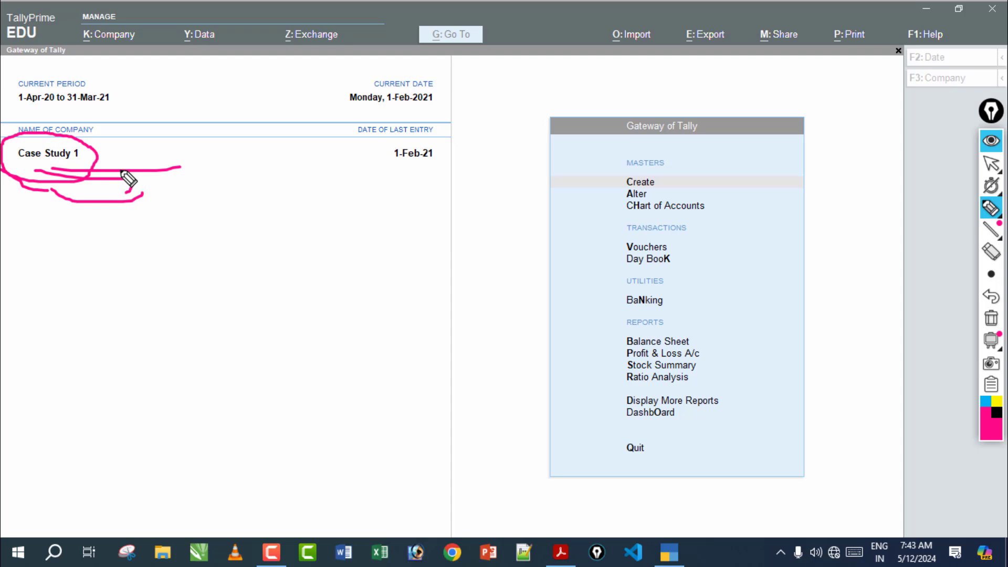
# Clear the ink, mark the date of last entry with the pen, and erase the marks to return to pointer mode
pyautogui.click(993, 321)
pyautogui.moveTo(348, 167)
pyautogui.mouseDown()
pyautogui.moveTo(444, 164)
pyautogui.moveTo(363, 158)
pyautogui.moveTo(439, 169)
pyautogui.mouseUp()
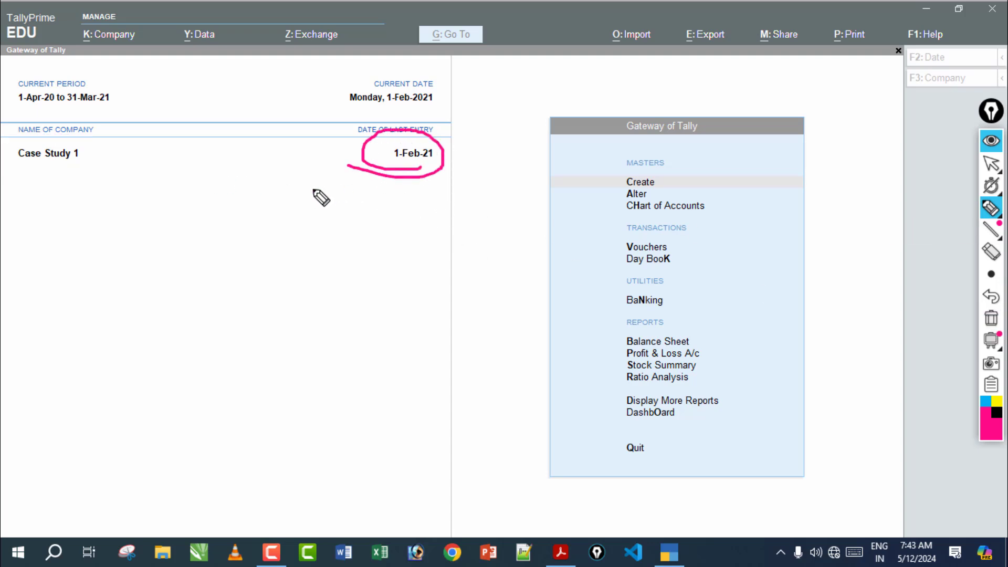
pyautogui.moveTo(305, 191); pyautogui.dragTo(439, 184)
pyautogui.moveTo(363, 182); pyautogui.dragTo(469, 171)
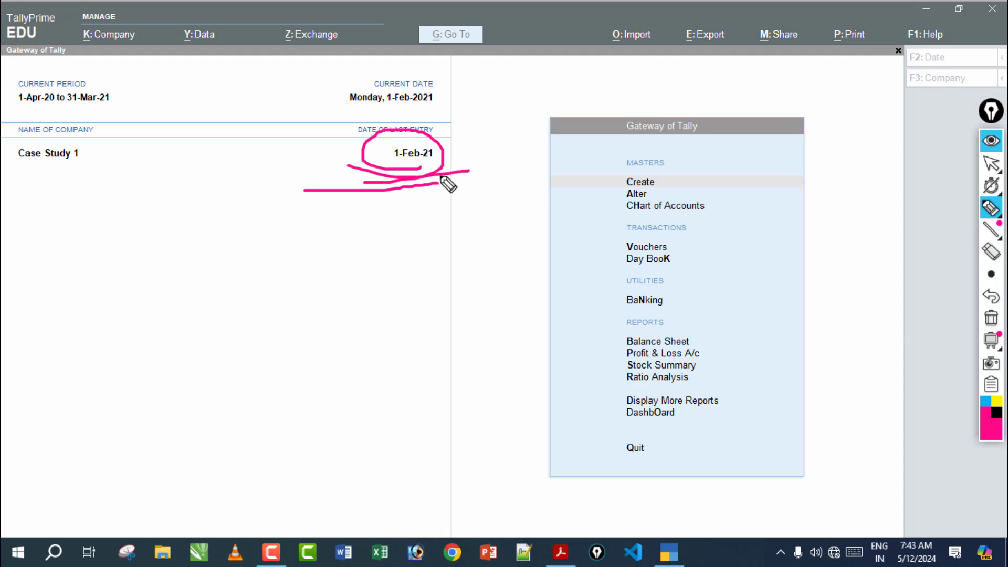
pyautogui.click(991, 328)
pyautogui.click(991, 163)
pyautogui.click(859, 260)
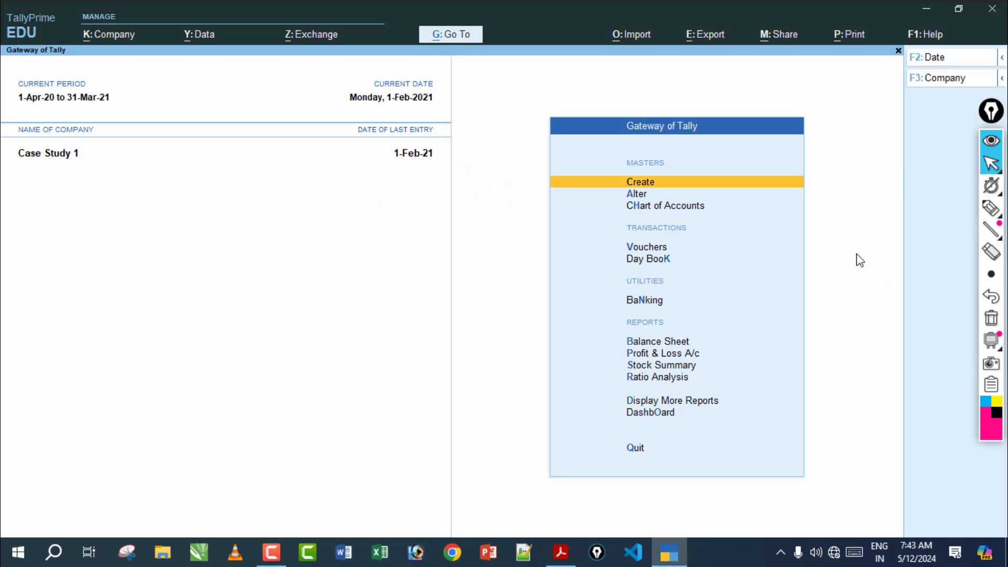
# Open voucher entry for a payment and set the voucher date to 1-3-2021
pyautogui.click(656, 251)
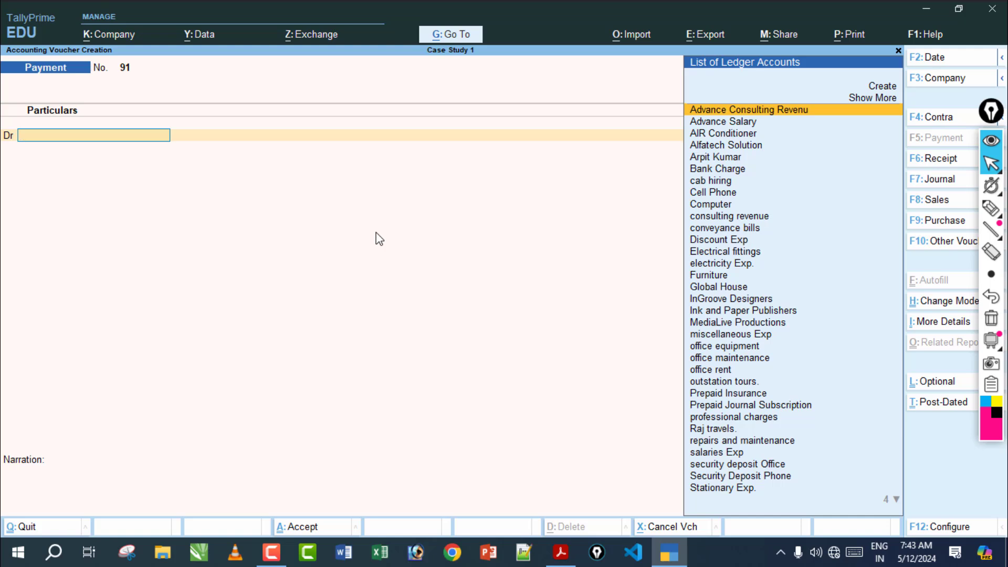
pyautogui.press('F2')
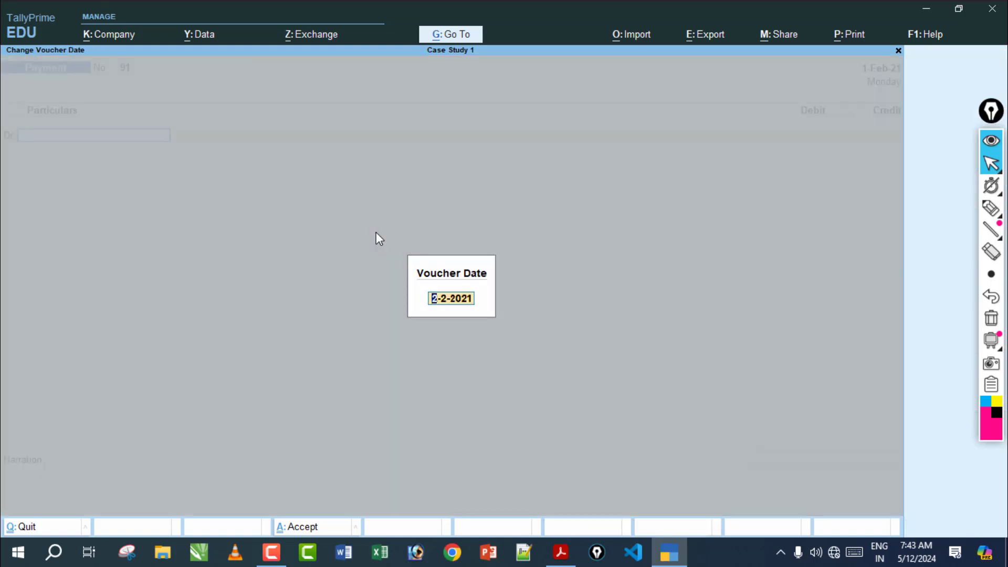
pyautogui.write('1-3-2021')
pyautogui.press('Return')
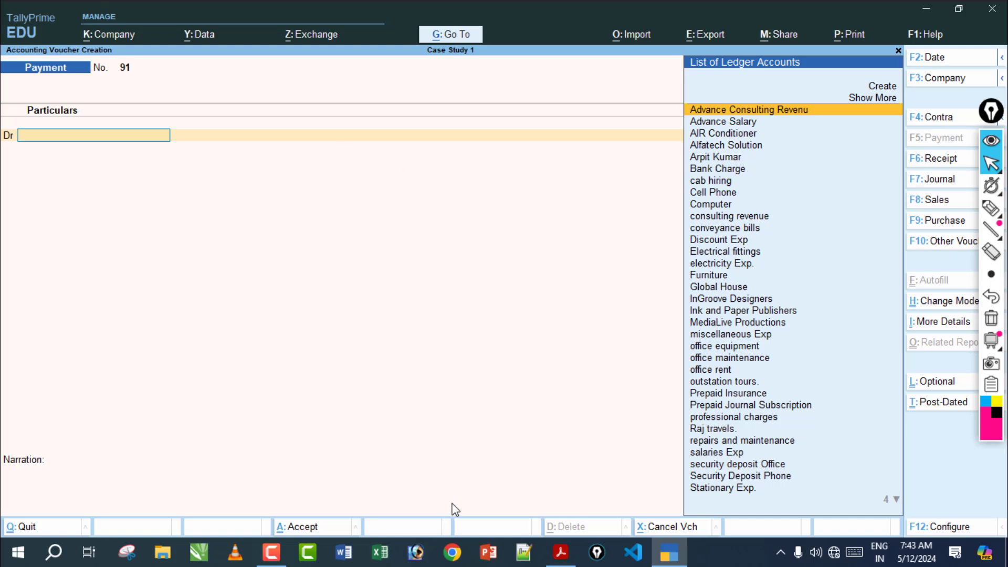
# Switch to the case study PDF, underline transaction 134 about salaries paid by cheque, and clear the underline
pyautogui.click(555, 554)
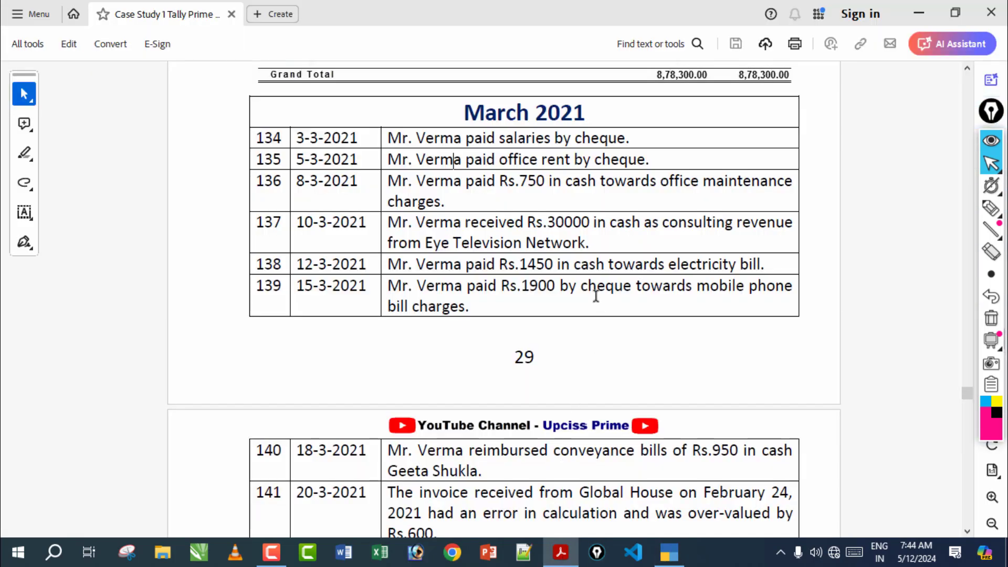
pyautogui.press('h')
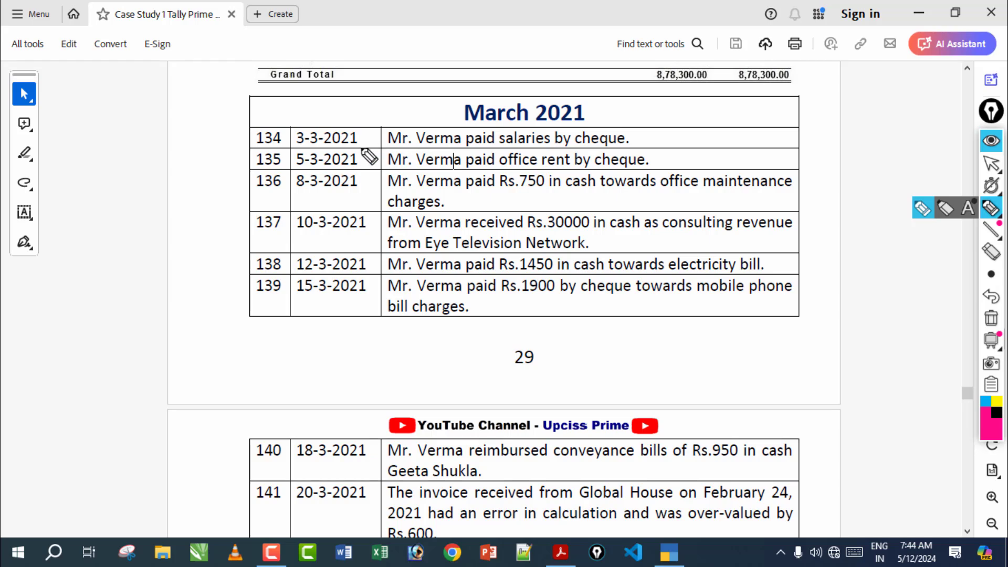
pyautogui.moveTo(370, 148); pyautogui.dragTo(629, 156)
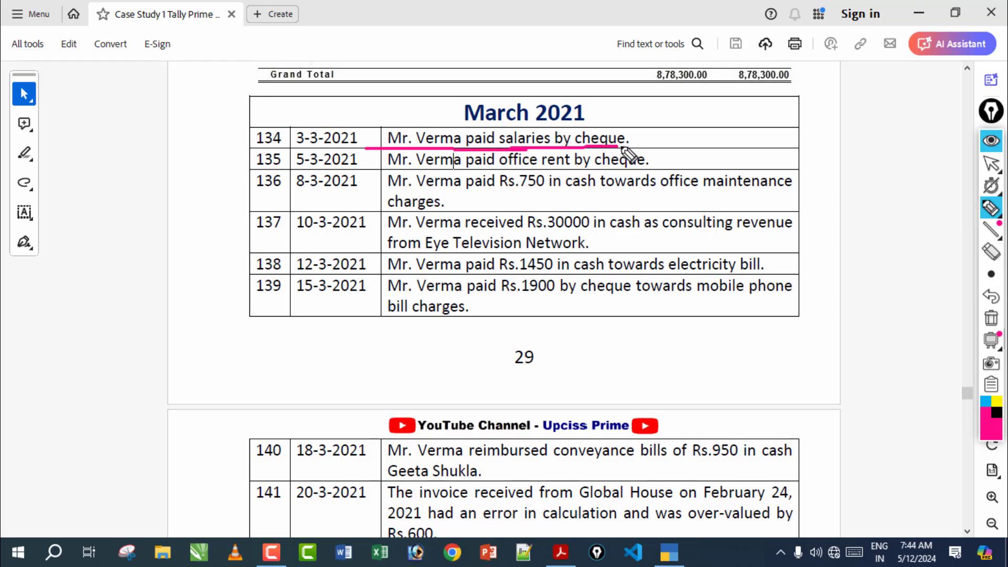
pyautogui.click(991, 317)
# Mark the March 2021 heading and the area beside transaction 134 with the pen, clearing the ink
pyautogui.moveTo(548, 124)
pyautogui.mouseDown()
pyautogui.moveTo(572, 135)
pyautogui.moveTo(522, 131)
pyautogui.mouseUp()
pyautogui.click(991, 339)
pyautogui.click(982, 345)
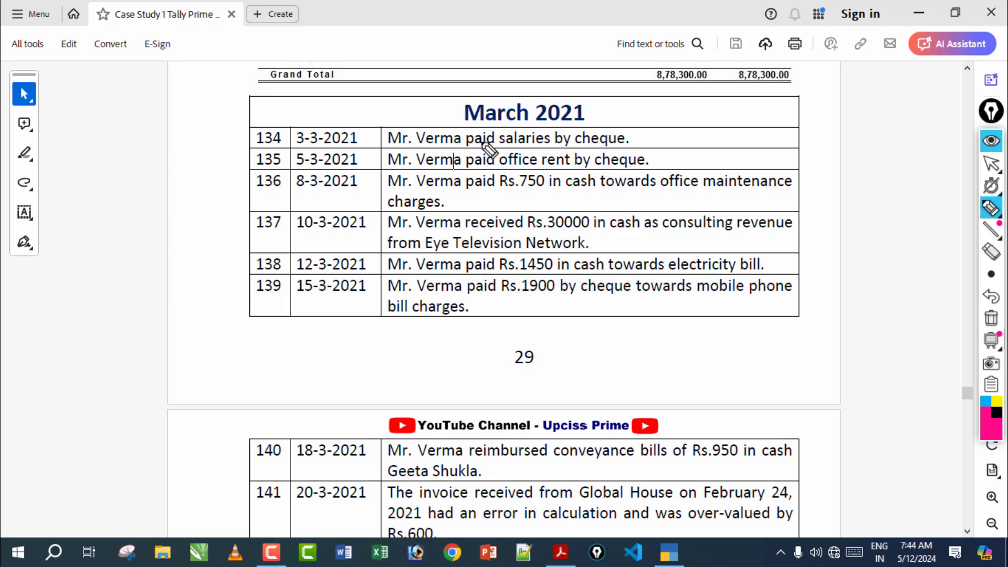
pyautogui.moveTo(478, 132); pyautogui.dragTo(592, 116)
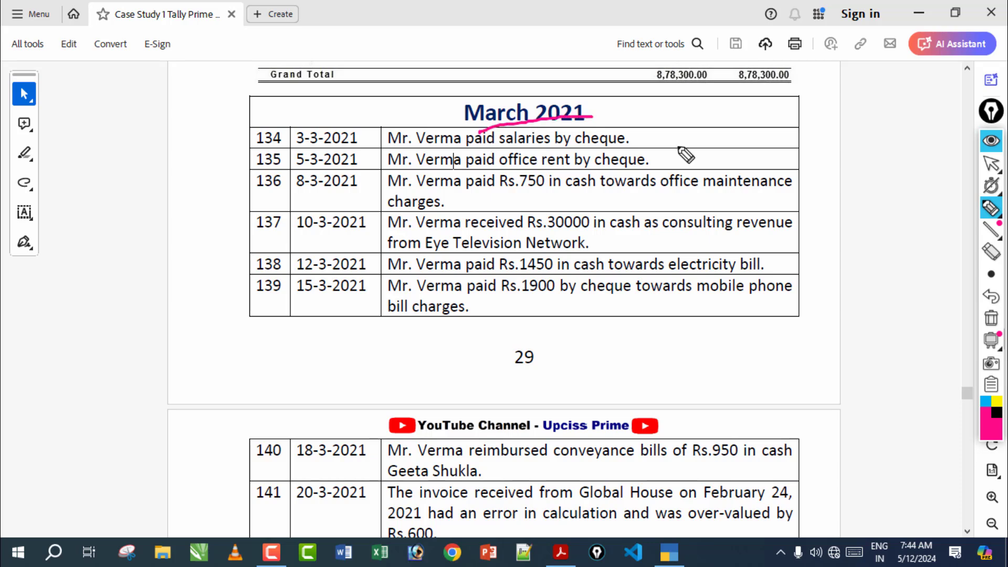
pyautogui.click(990, 318)
pyautogui.moveTo(634, 137)
pyautogui.mouseDown()
pyautogui.moveTo(712, 150)
pyautogui.moveTo(749, 137)
pyautogui.moveTo(749, 128)
pyautogui.moveTo(874, 106)
pyautogui.mouseUp()
pyautogui.moveTo(800, 134); pyautogui.dragTo(862, 127)
pyautogui.click(991, 318)
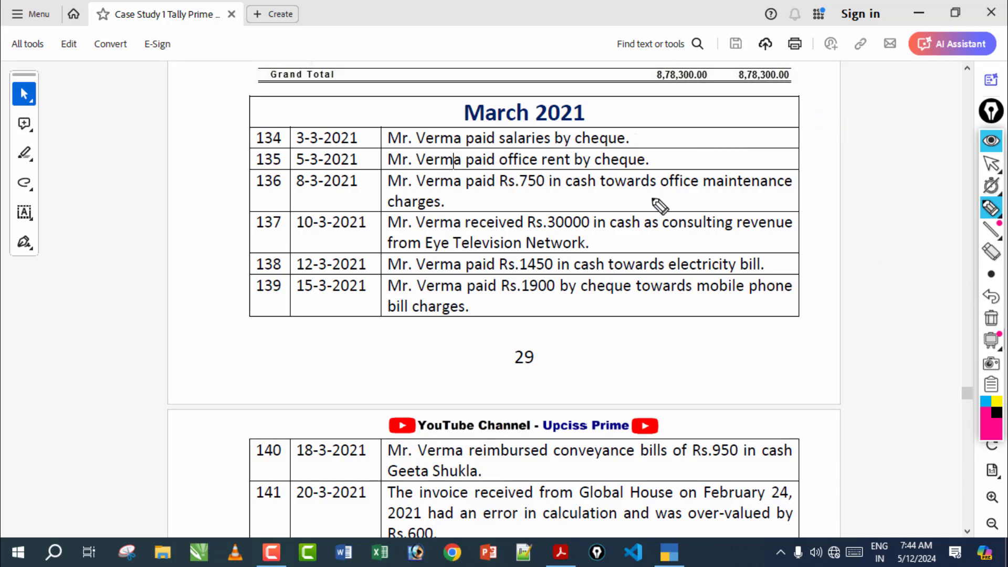
# Annotate the salary transaction with an arrow, underlines and handwritten notes, and erase them all to return to pointer mode
pyautogui.moveTo(538, 143)
pyautogui.mouseDown()
pyautogui.moveTo(573, 203)
pyautogui.moveTo(580, 182)
pyautogui.moveTo(571, 202)
pyautogui.moveTo(614, 247)
pyautogui.moveTo(651, 229)
pyautogui.moveTo(824, 195)
pyautogui.mouseUp()
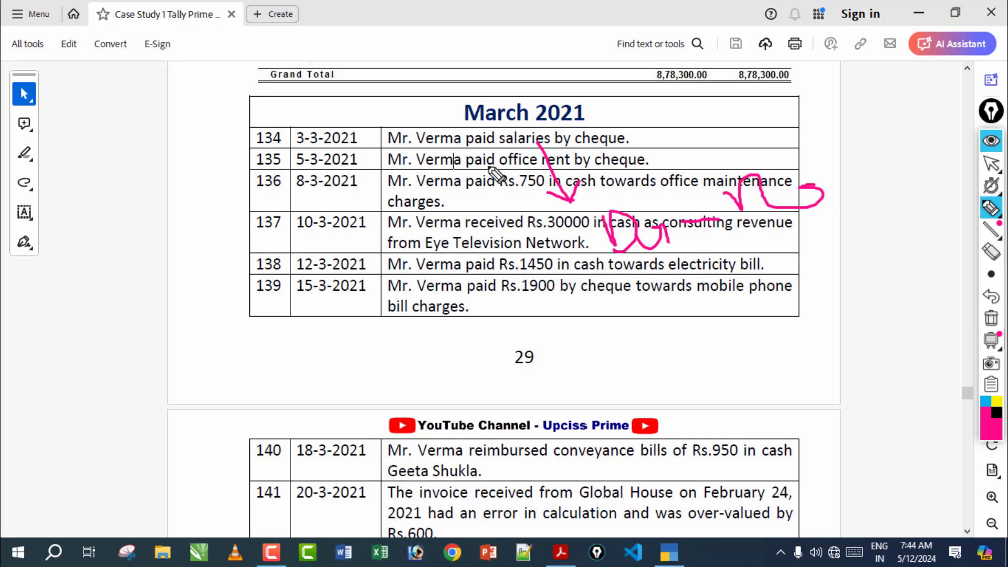
pyautogui.moveTo(567, 152); pyautogui.dragTo(675, 153)
pyautogui.moveTo(775, 274); pyautogui.dragTo(679, 300)
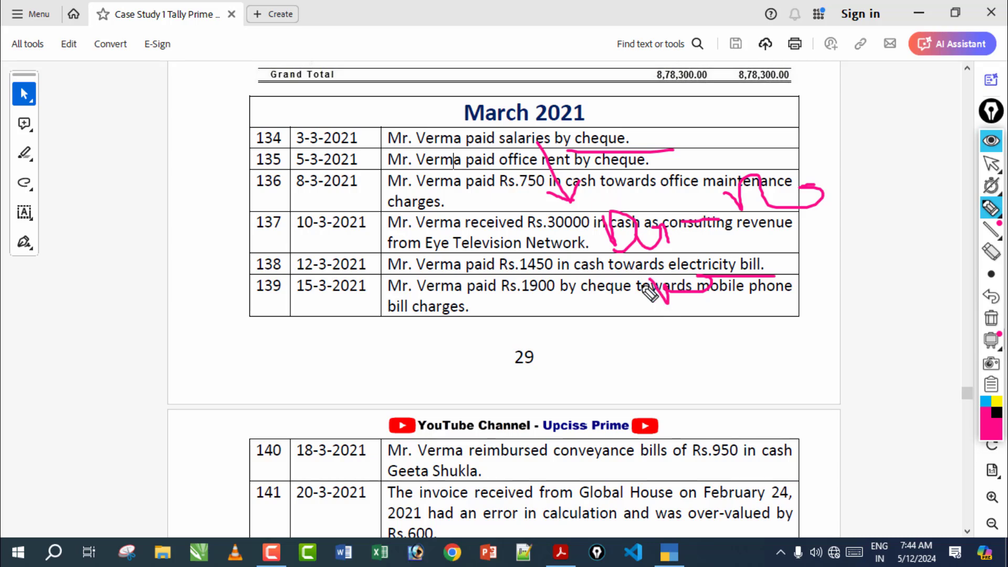
pyautogui.moveTo(668, 281)
pyautogui.mouseDown()
pyautogui.moveTo(648, 349)
pyautogui.moveTo(754, 315)
pyautogui.moveTo(758, 304)
pyautogui.mouseUp()
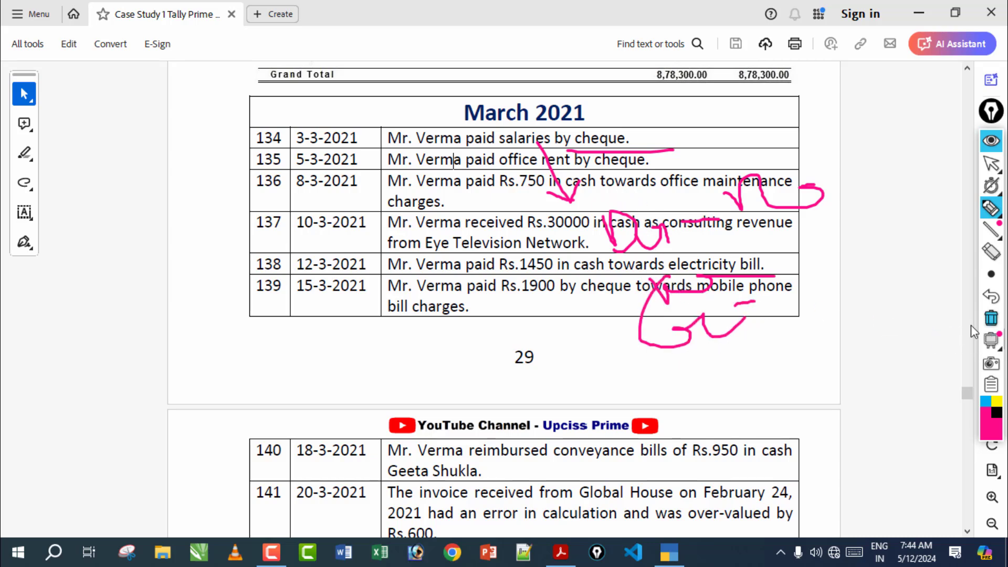
pyautogui.moveTo(992, 339)
pyautogui.click(991, 318)
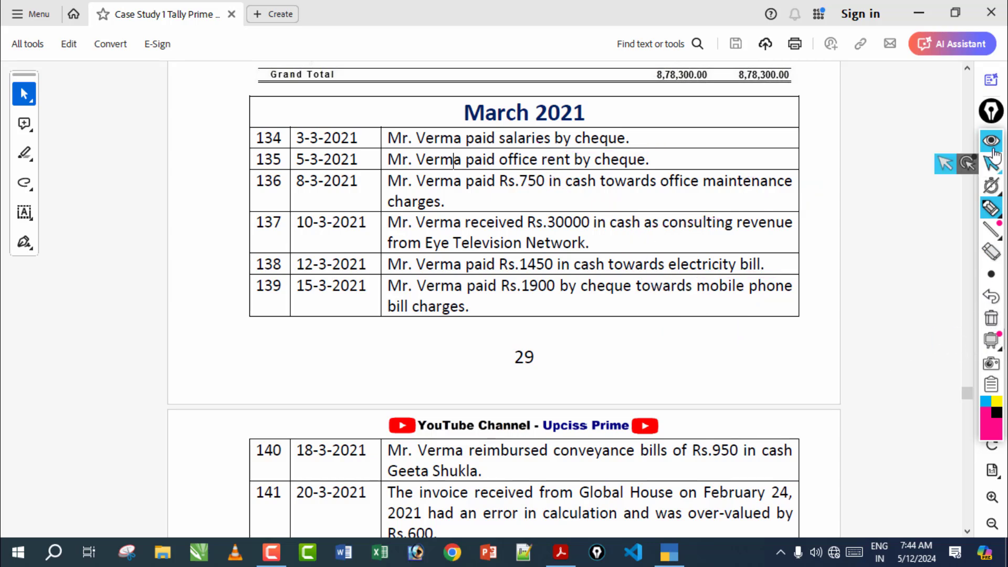
pyautogui.click(992, 163)
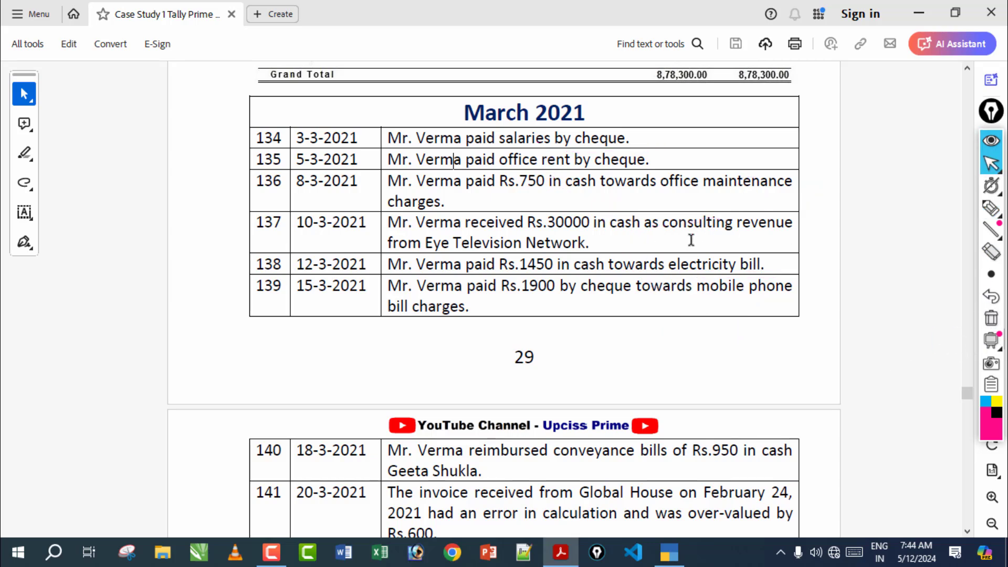
# Switch to TallyPrime and debit the salaries Exp ledger with 12,000 in the payment voucher
pyautogui.click(669, 553)
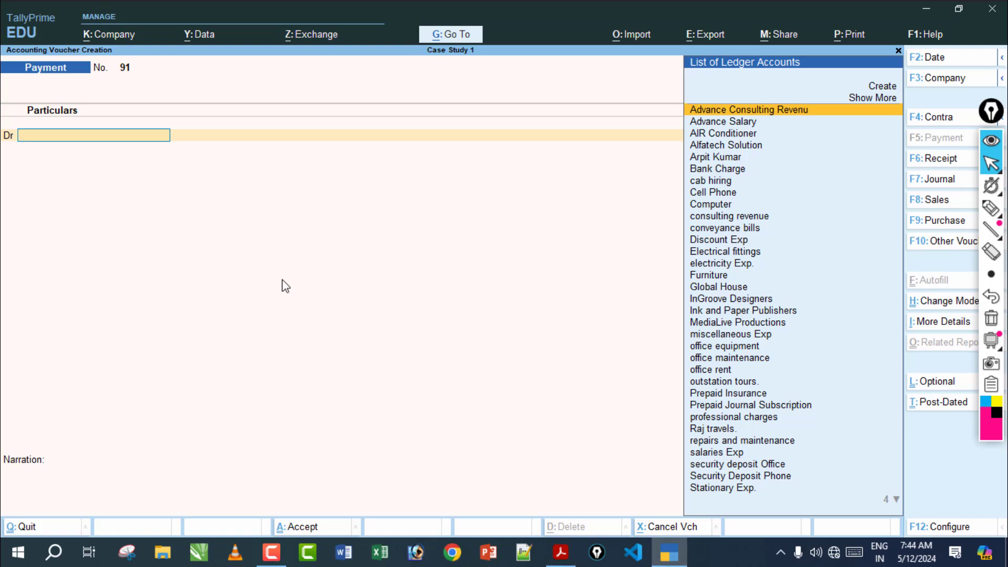
pyautogui.write('Sa')
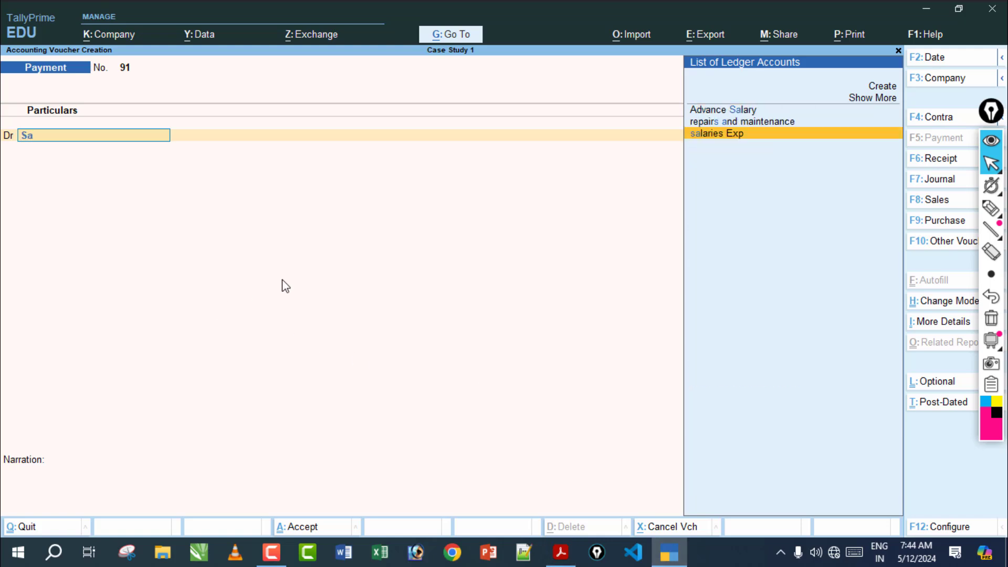
pyautogui.press('Return')
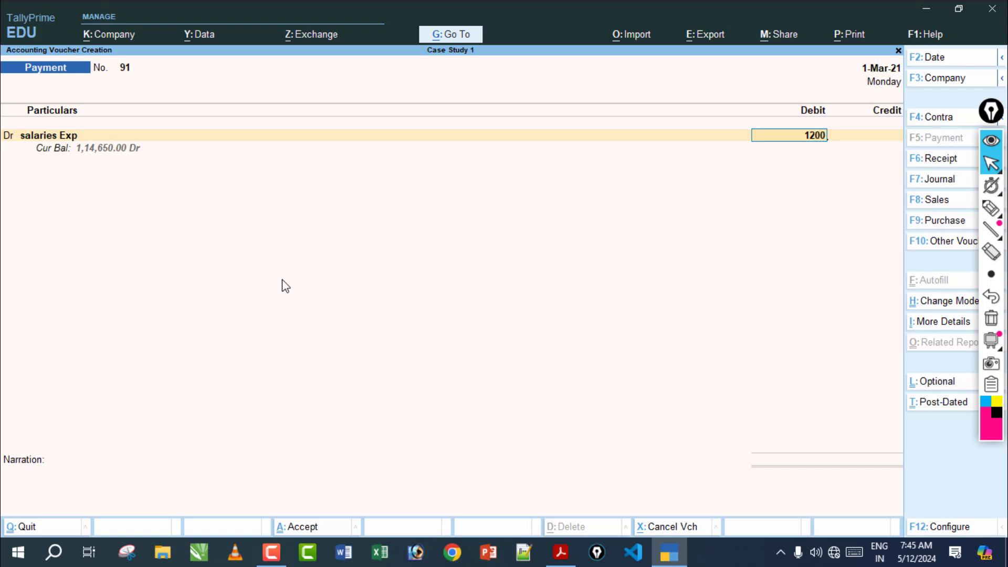
pyautogui.press('Return')
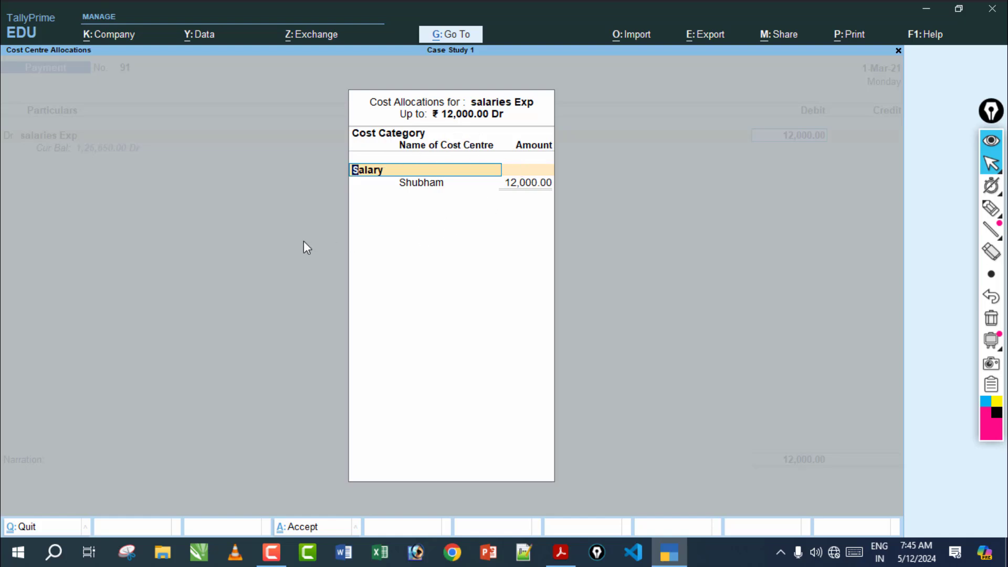
# Allocate the salary under the Salary cost category, 7,500 to the first employee's cost centre and 4,500 to the second's
pyautogui.press('Return')
pyautogui.press('Return')
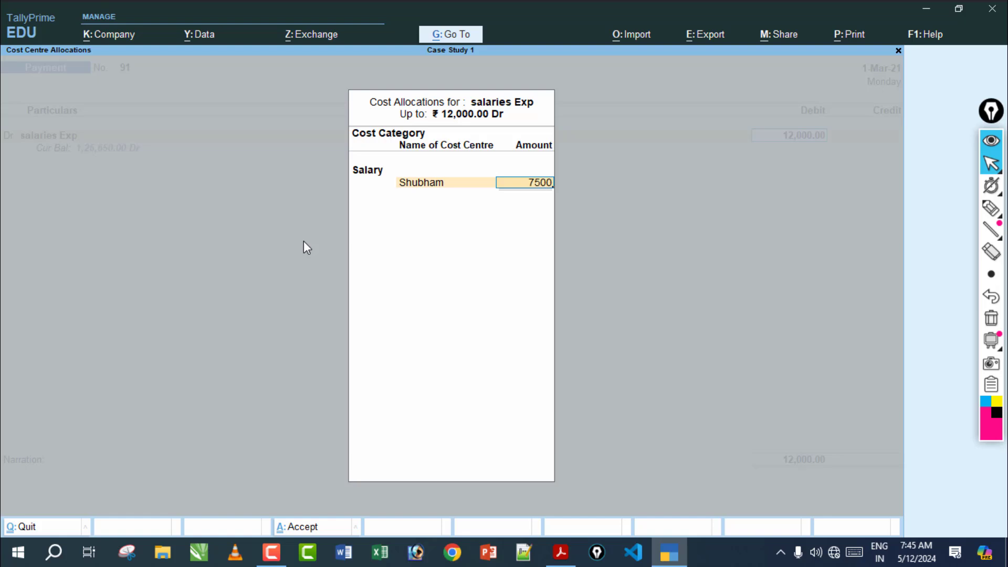
pyautogui.press('Return')
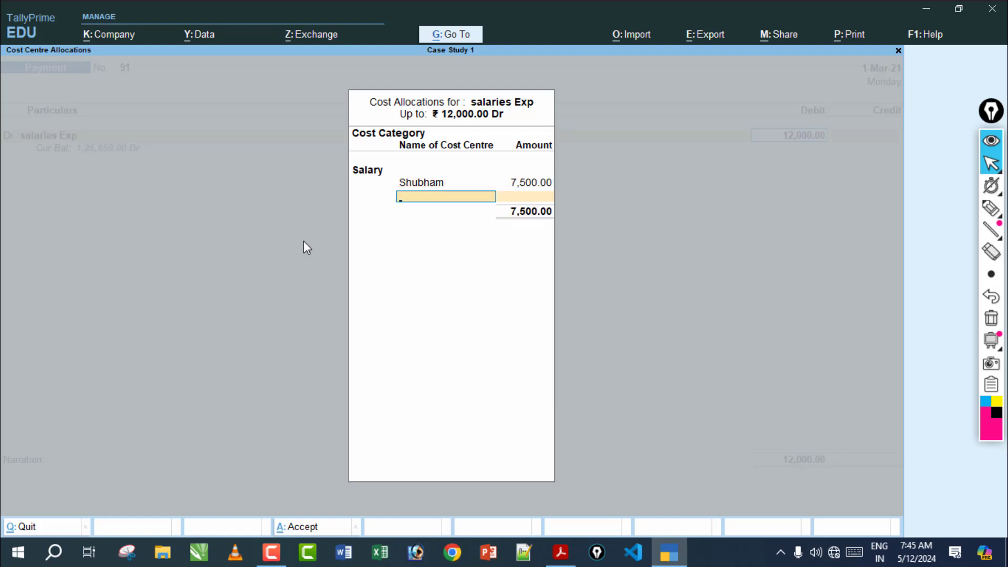
pyautogui.write('g')
pyautogui.press('Return')
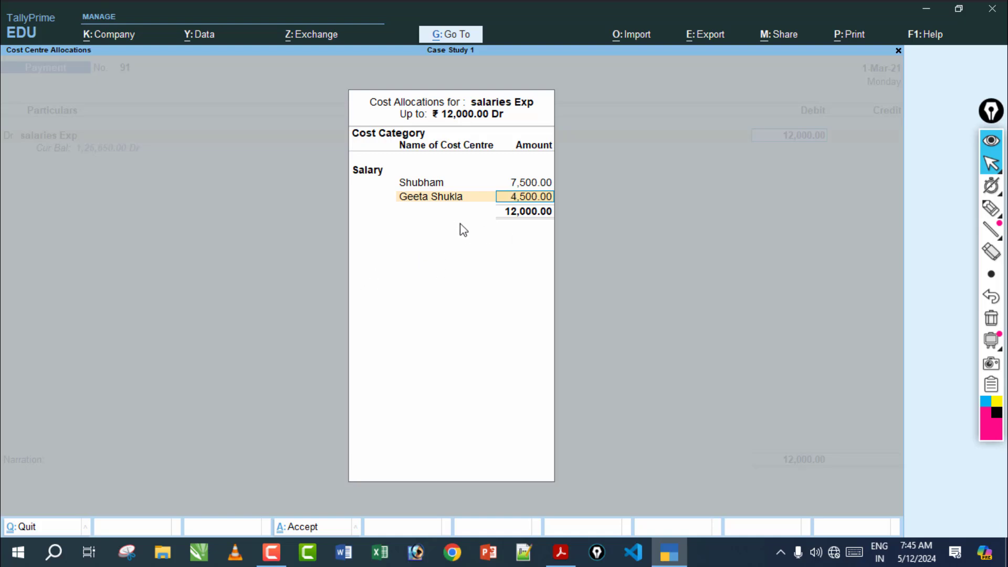
pyautogui.press('Return')
pyautogui.press('Return')
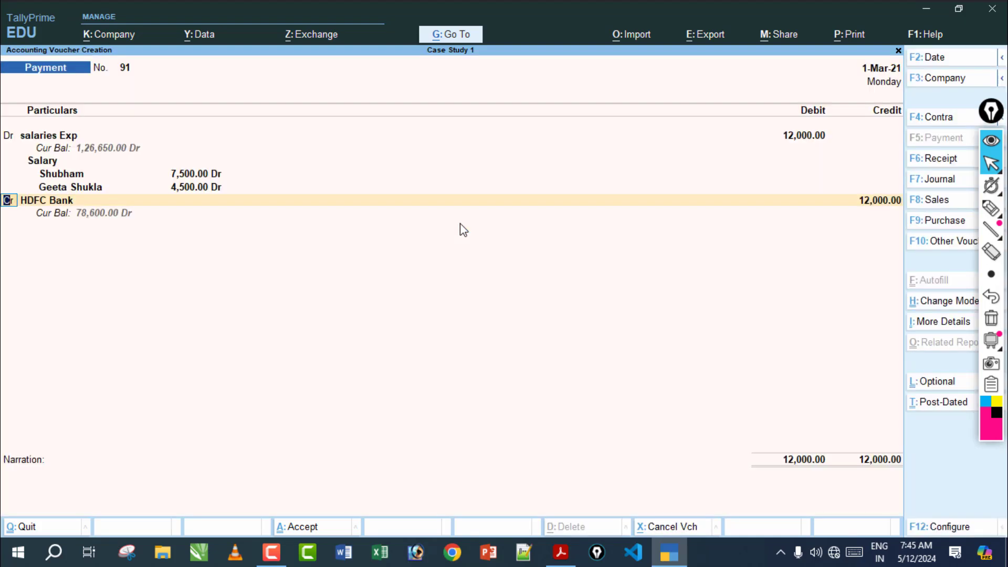
# Credit HDFC Bank with 12,000 and choose Cheque as the bank transaction type, with cheque range Not Applicable
pyautogui.press('Return')
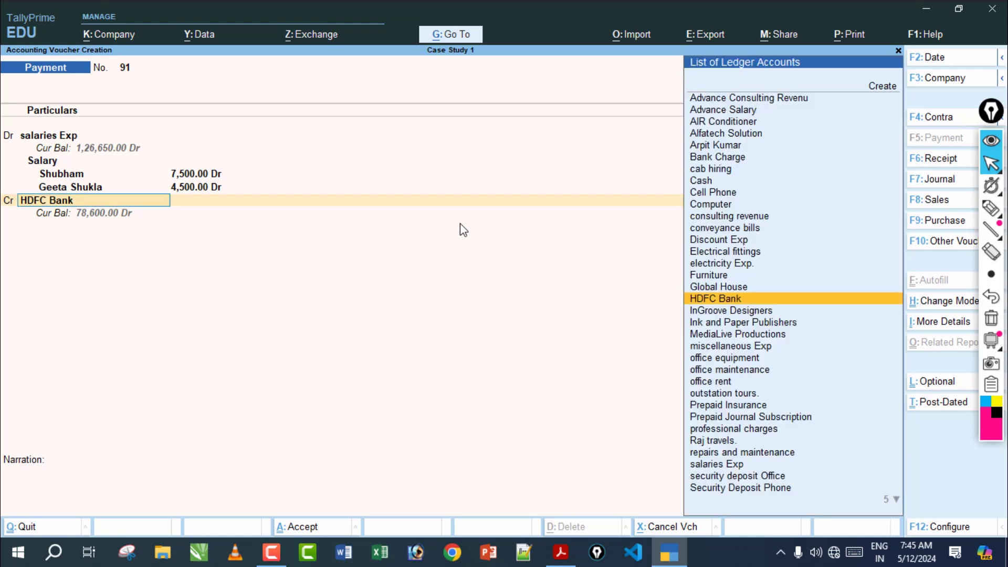
pyautogui.press('Return')
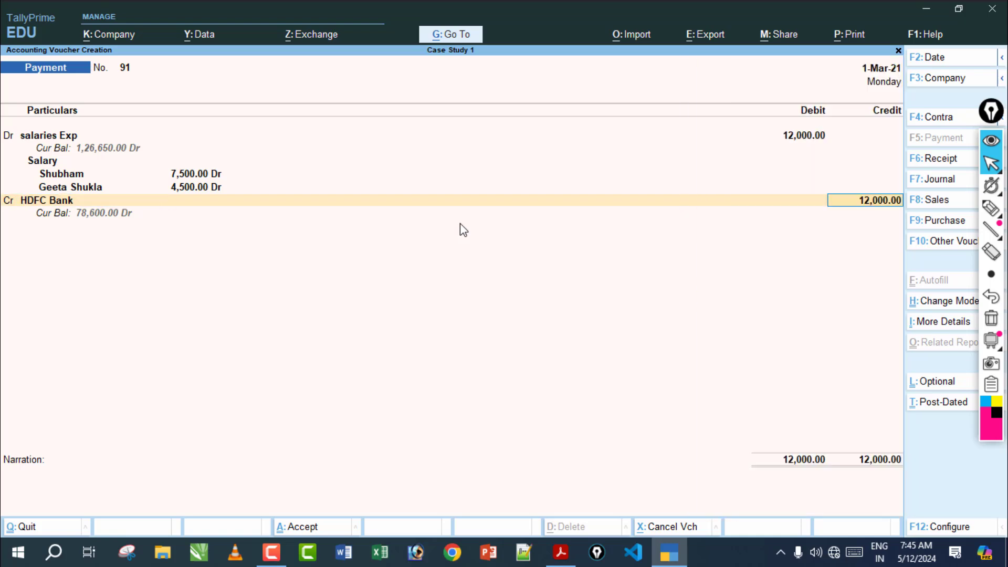
pyautogui.press('Return')
pyautogui.press('Return')
pyautogui.press('Return')
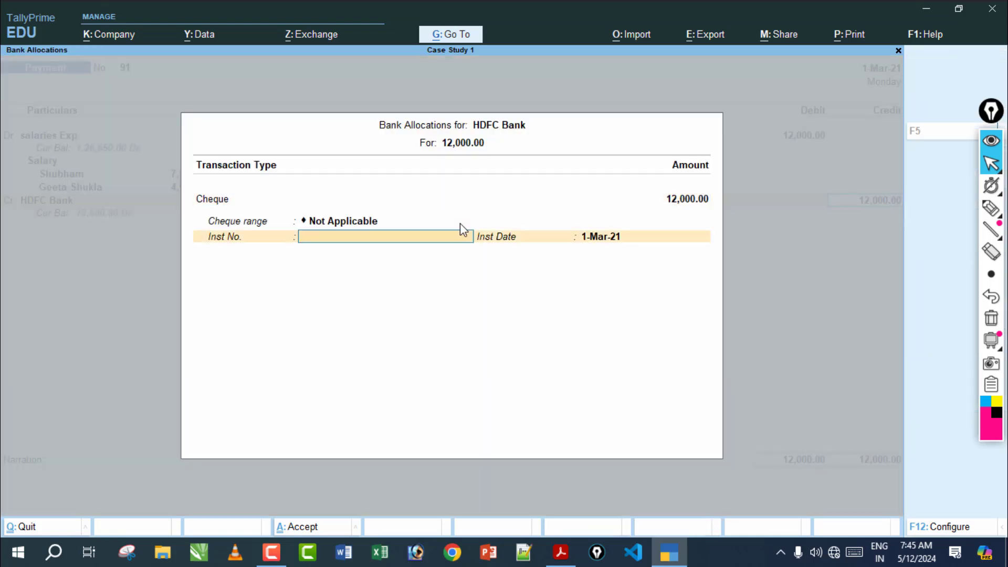
# Accept the bank allocation with a blank instrument number and date 1-Mar-21, leave the narration empty, and save the payment voucher
pyautogui.press('Return')
pyautogui.press('Return')
pyautogui.press('Return')
pyautogui.press('Return')
pyautogui.press('Return')
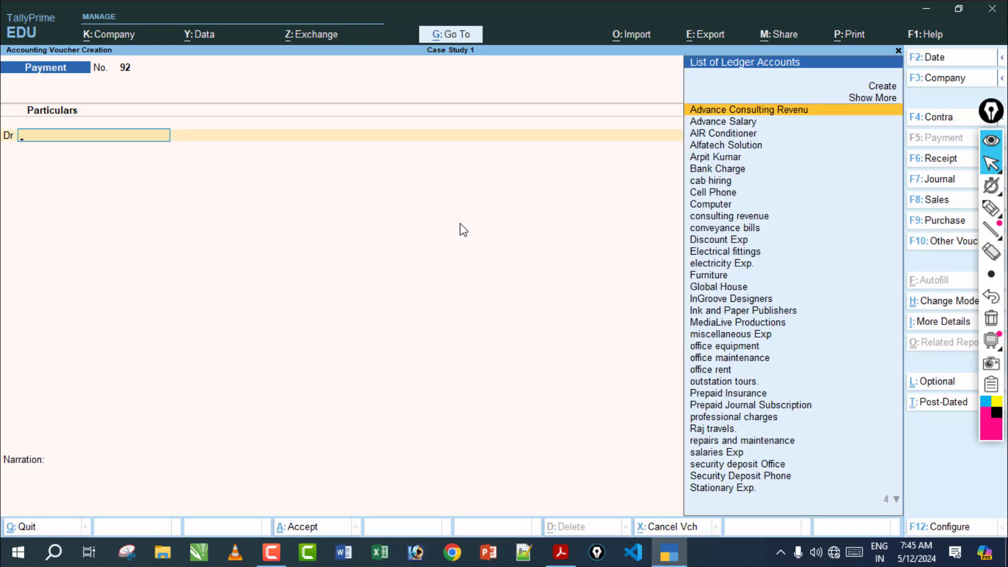
# Switch to the case study PDF and examine transaction 135, office rent paid by cheque, temporarily annotating it with the amount 2500
pyautogui.click(561, 552)
pyautogui.click(991, 208)
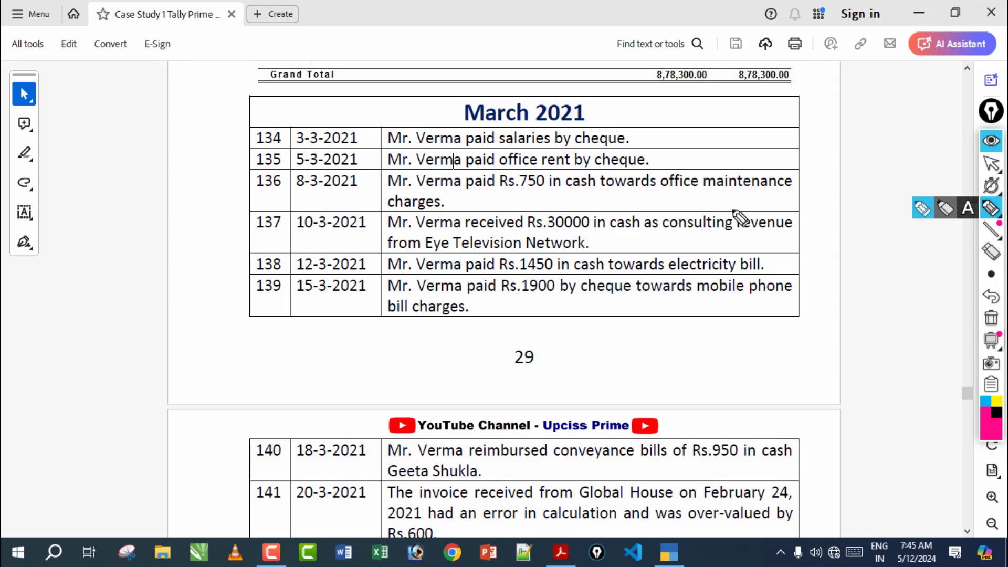
pyautogui.moveTo(382, 168); pyautogui.dragTo(681, 167)
pyautogui.click(1000, 342)
pyautogui.click(1001, 341)
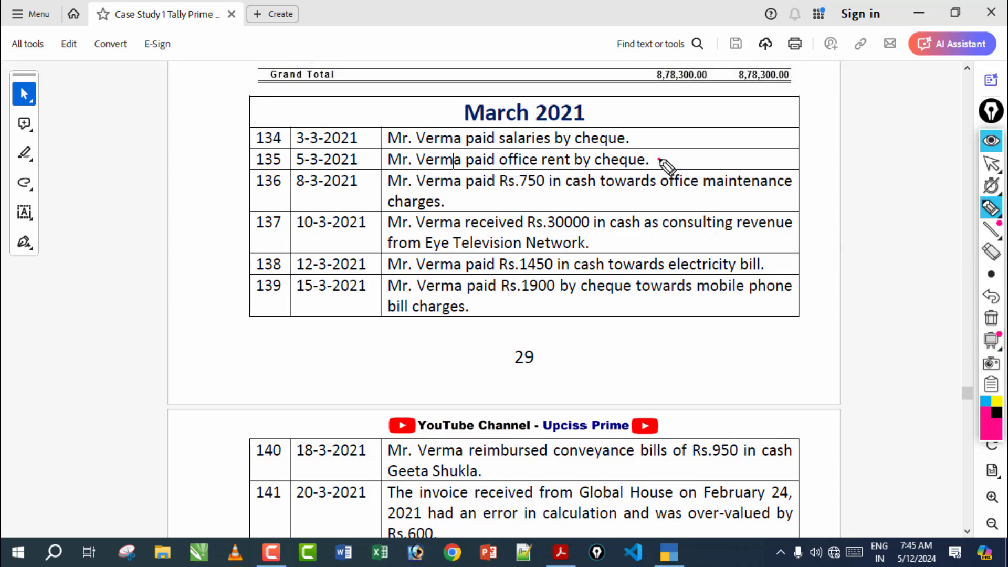
pyautogui.moveTo(659, 159)
pyautogui.mouseDown()
pyautogui.moveTo(746, 153)
pyautogui.moveTo(776, 175)
pyautogui.mouseUp()
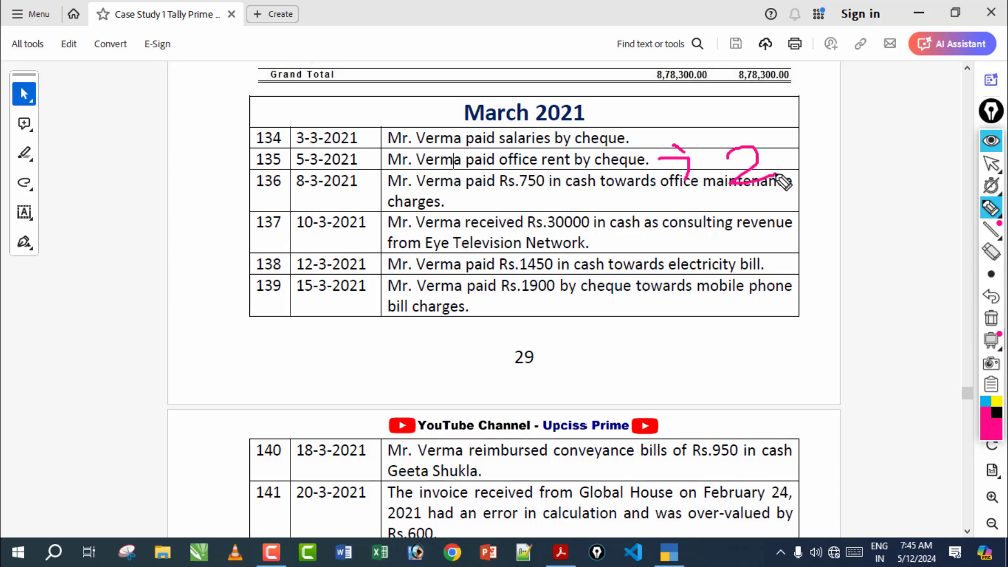
pyautogui.moveTo(783, 138)
pyautogui.mouseDown()
pyautogui.moveTo(804, 158)
pyautogui.moveTo(778, 172)
pyautogui.mouseUp()
pyautogui.moveTo(819, 128); pyautogui.dragTo(821, 127)
pyautogui.moveTo(848, 138)
pyautogui.mouseDown()
pyautogui.moveTo(866, 128)
pyautogui.moveTo(872, 144)
pyautogui.moveTo(790, 201)
pyautogui.mouseUp()
pyautogui.moveTo(491, 169); pyautogui.dragTo(591, 169)
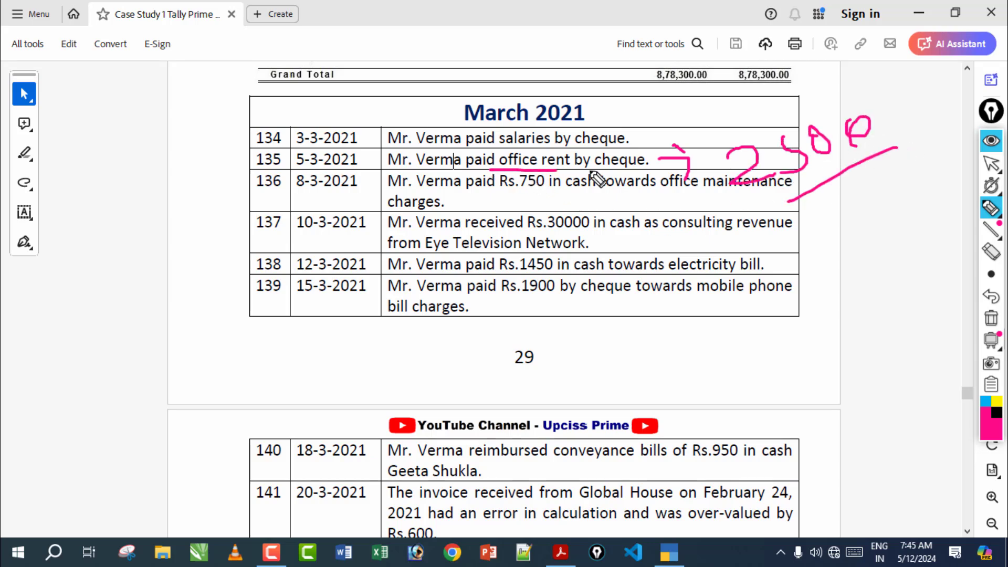
pyautogui.click(991, 317)
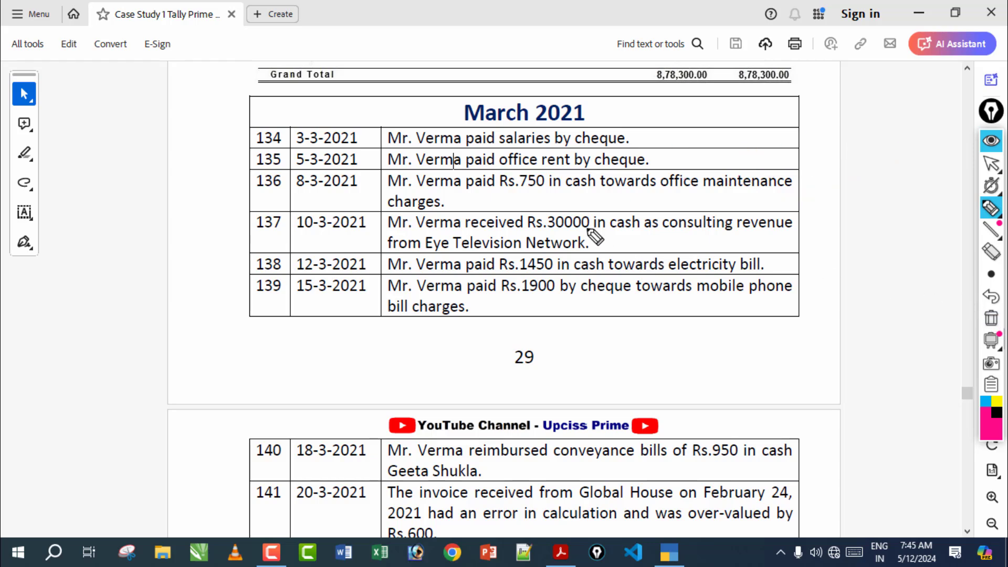
# Work out the debit and credit sides of the office rent cheque payment with temporary ink marks, and clear them
pyautogui.moveTo(552, 163)
pyautogui.mouseDown()
pyautogui.moveTo(581, 217)
pyautogui.moveTo(591, 192)
pyautogui.mouseUp()
pyautogui.moveTo(559, 214)
pyautogui.mouseDown()
pyautogui.moveTo(581, 218)
pyautogui.moveTo(614, 263)
pyautogui.moveTo(621, 251)
pyautogui.moveTo(677, 246)
pyautogui.moveTo(719, 265)
pyautogui.mouseUp()
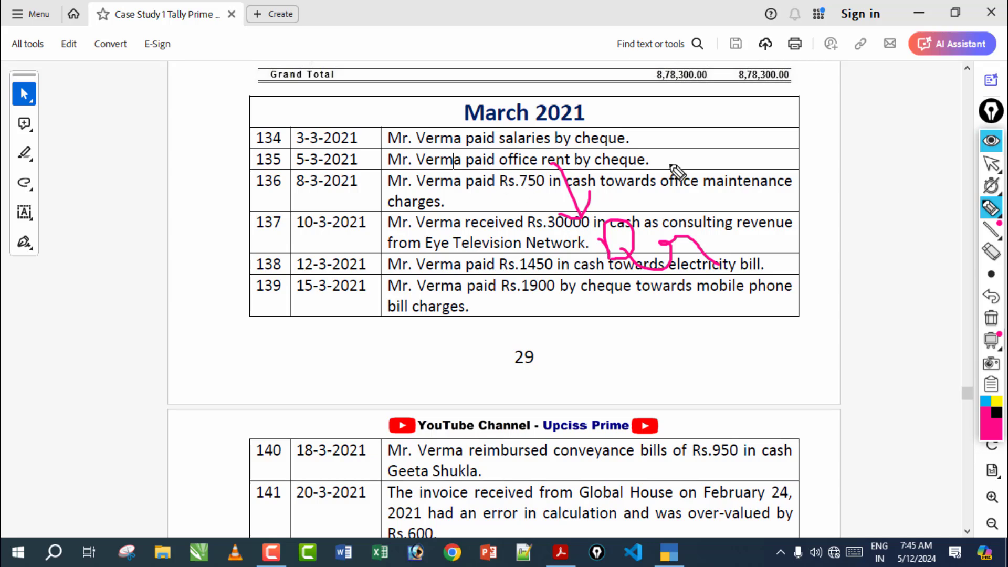
pyautogui.moveTo(609, 167); pyautogui.dragTo(688, 168)
pyautogui.moveTo(638, 301)
pyautogui.mouseDown()
pyautogui.moveTo(699, 353)
pyautogui.moveTo(717, 339)
pyautogui.mouseUp()
pyautogui.moveTo(719, 317); pyautogui.dragTo(798, 314)
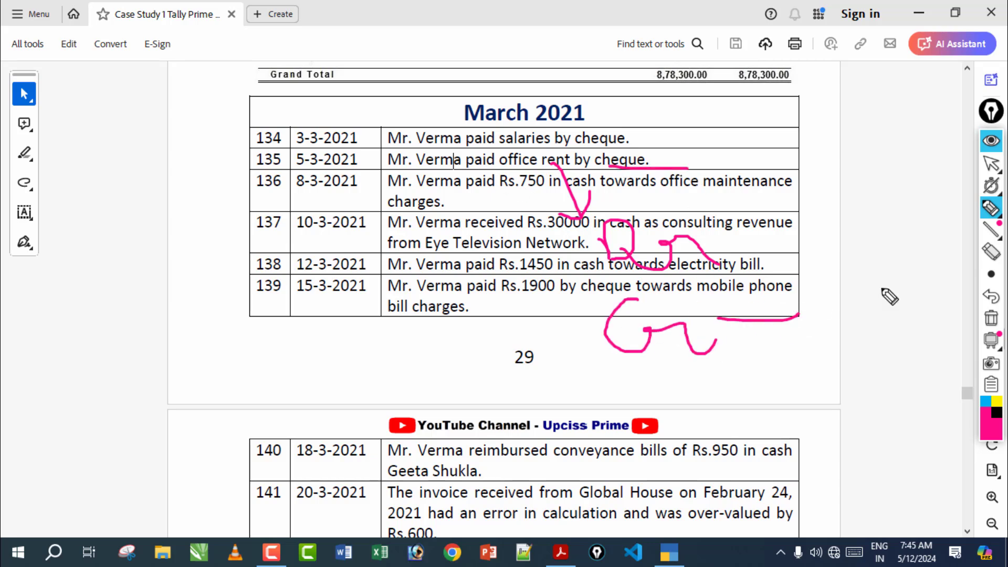
pyautogui.click(992, 317)
pyautogui.click(991, 163)
pyautogui.click(742, 225)
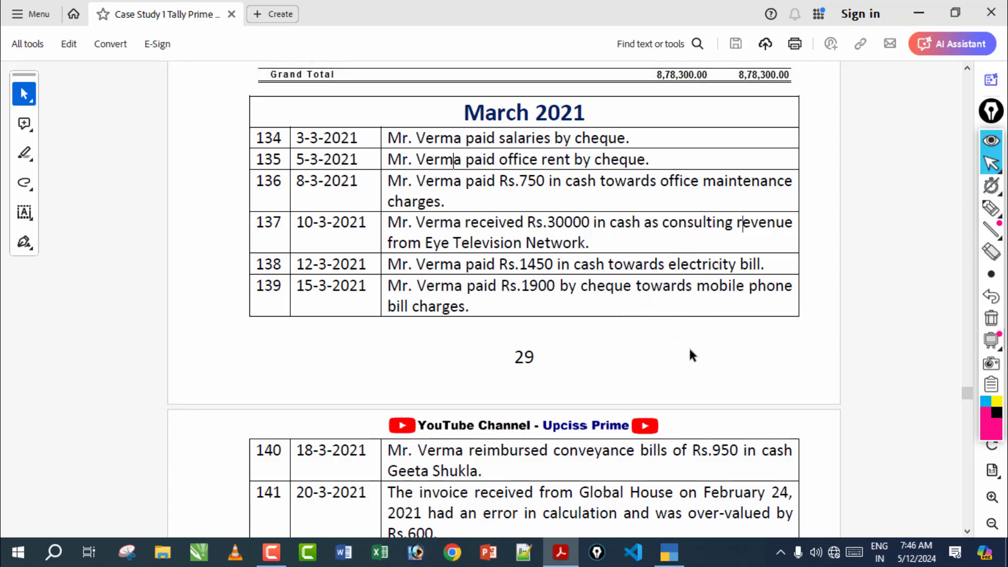
# Switch to TallyPrime and debit the office rent ledger with 2,500 in the payment voucher
pyautogui.click(674, 552)
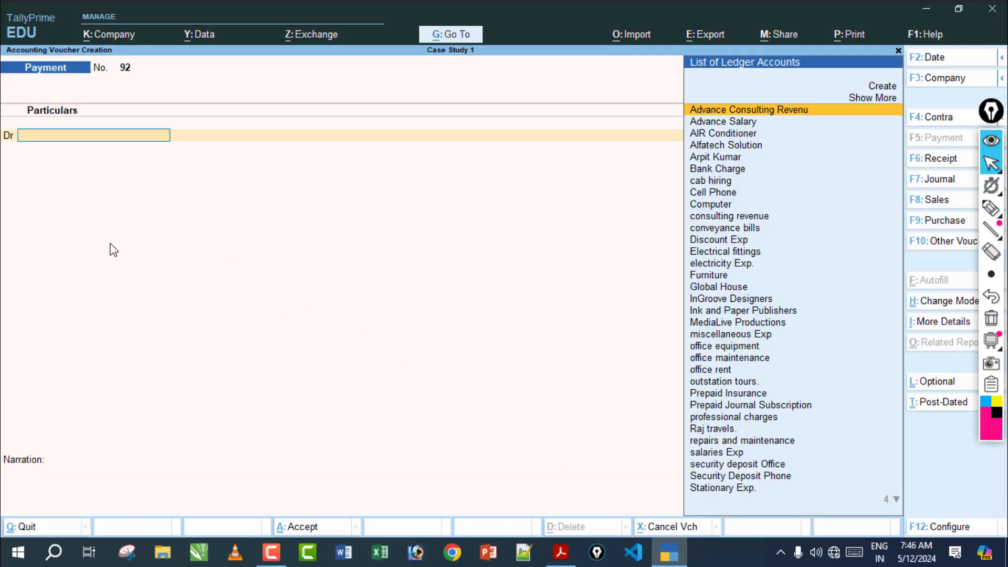
pyautogui.write('O')
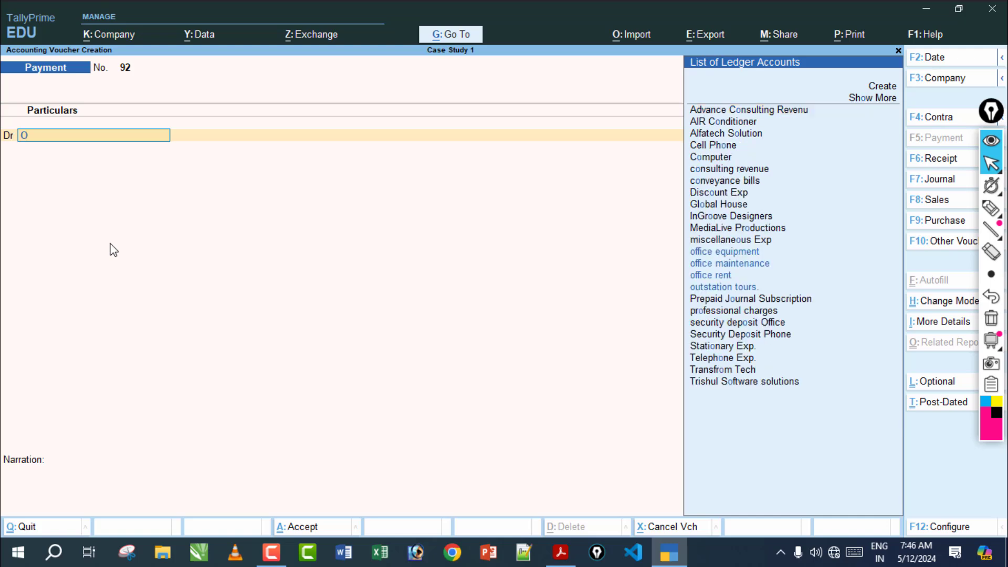
pyautogui.write('f')
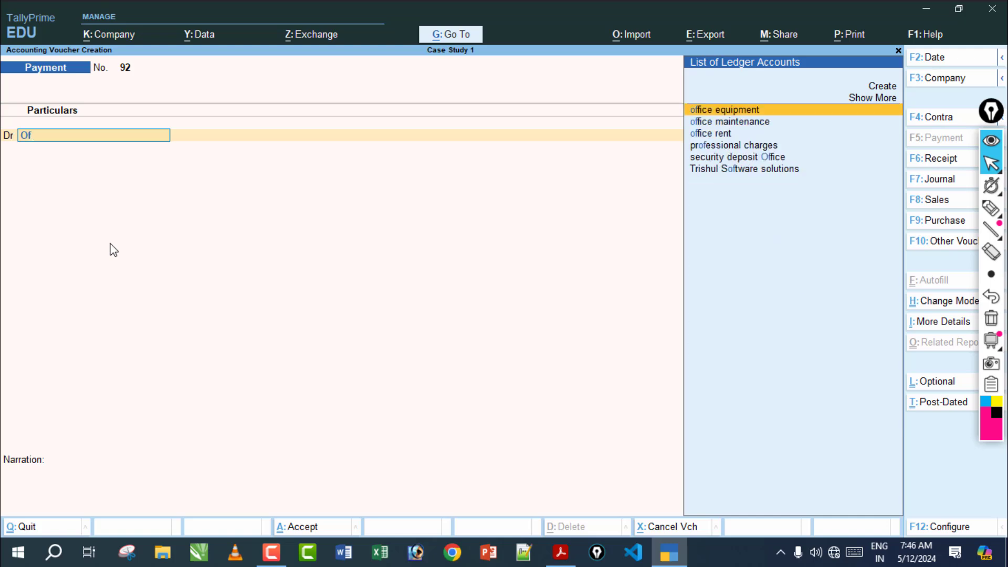
pyautogui.press('Down')
pyautogui.press('Down')
pyautogui.press('Return')
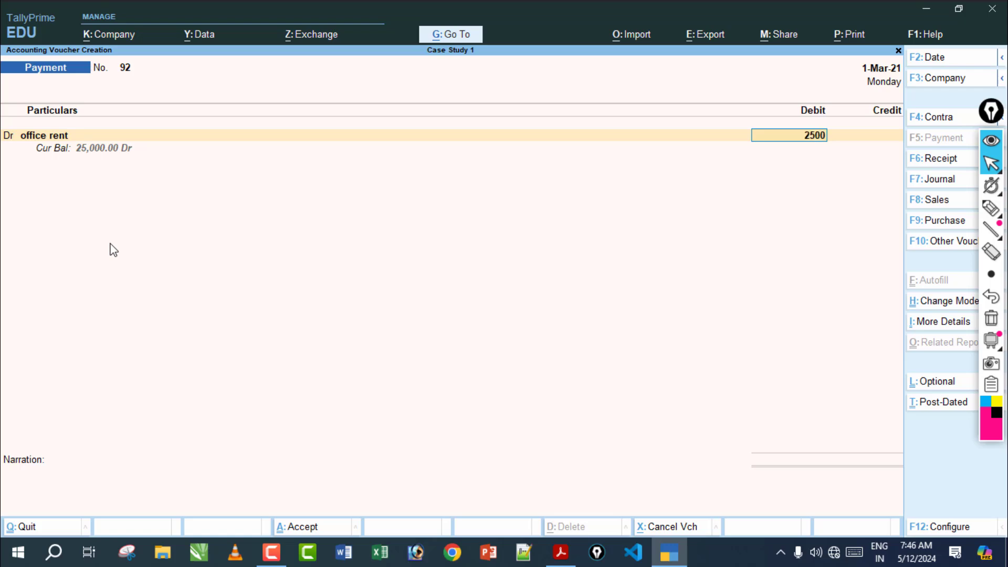
pyautogui.write('2500')
pyautogui.press('Return')
pyautogui.press('Return')
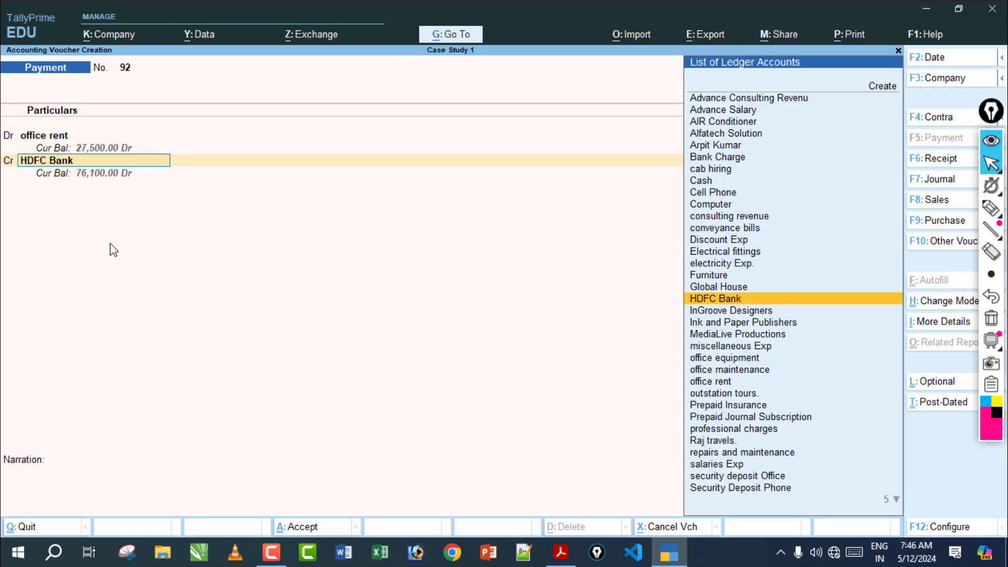
# Credit HDFC Bank with 2,500, accept the bank allocation, leave the narration empty, and save the rent payment voucher
pyautogui.press('Return')
pyautogui.press('Return')
pyautogui.press('Return')
pyautogui.press('Return')
pyautogui.press('Return')
pyautogui.press('Return')
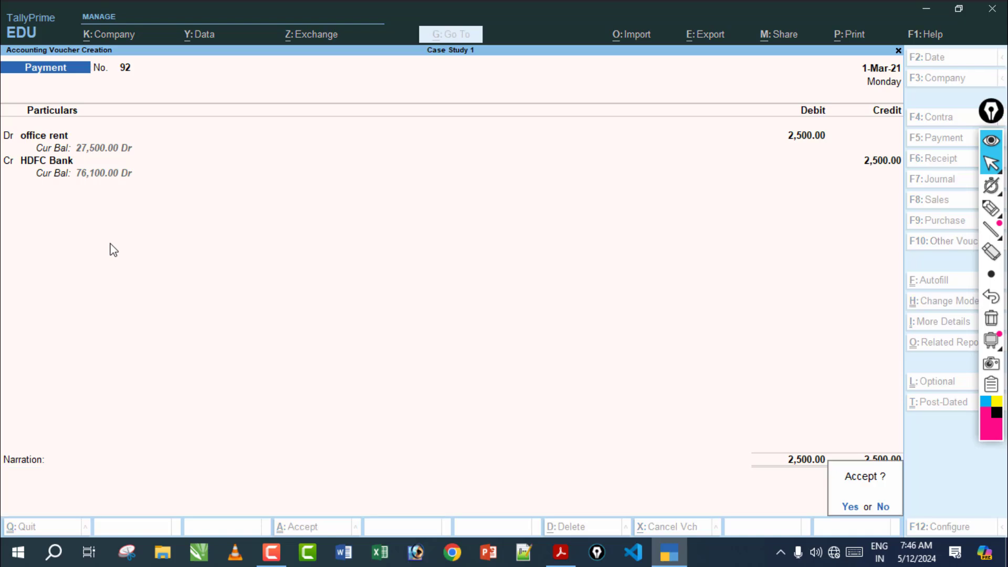
pyautogui.press('Return')
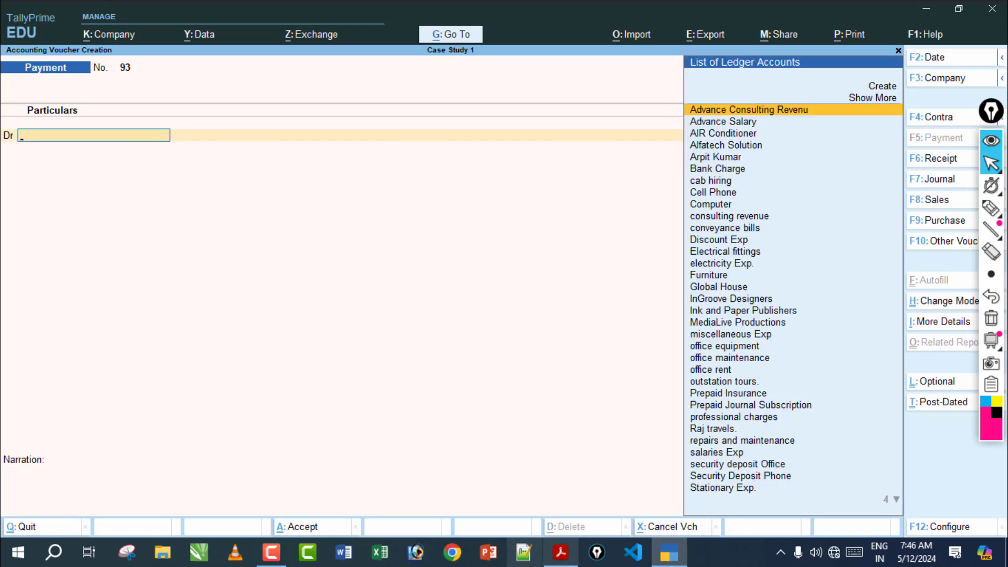
# Switch to the case study PDF and examine transaction 136, the Rs.750 cash payment towards office maintenance charges
pyautogui.click(561, 552)
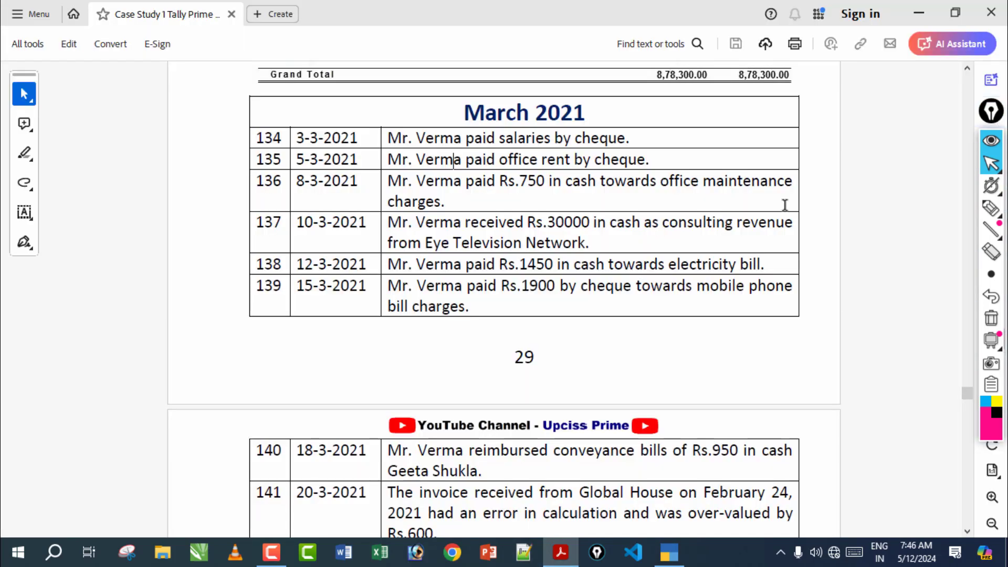
pyautogui.click(999, 210)
pyautogui.moveTo(380, 193); pyautogui.dragTo(793, 195)
pyautogui.click(991, 318)
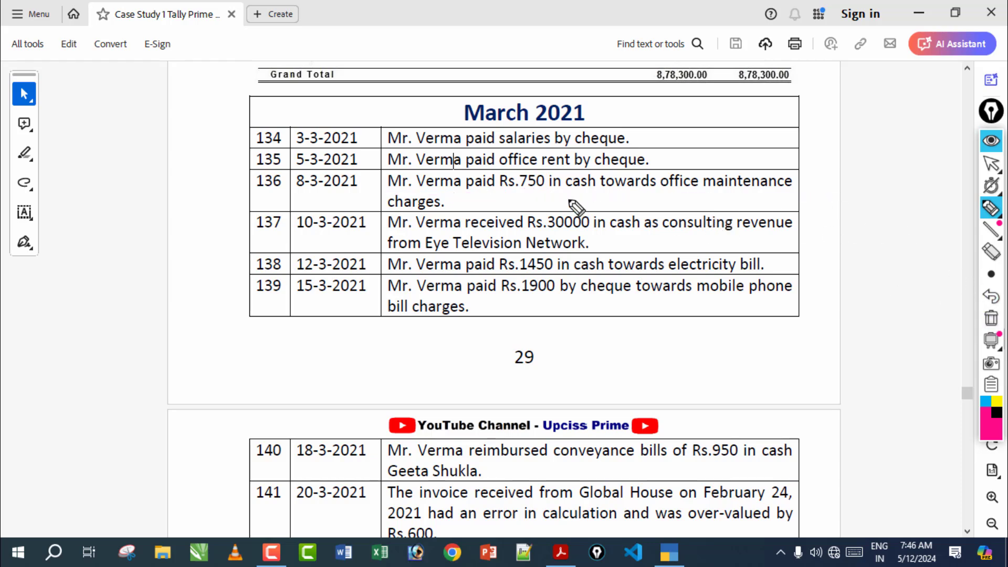
pyautogui.moveTo(450, 191); pyautogui.dragTo(788, 192)
pyautogui.click(991, 317)
pyautogui.moveTo(663, 195); pyautogui.dragTo(784, 200)
pyautogui.click(993, 318)
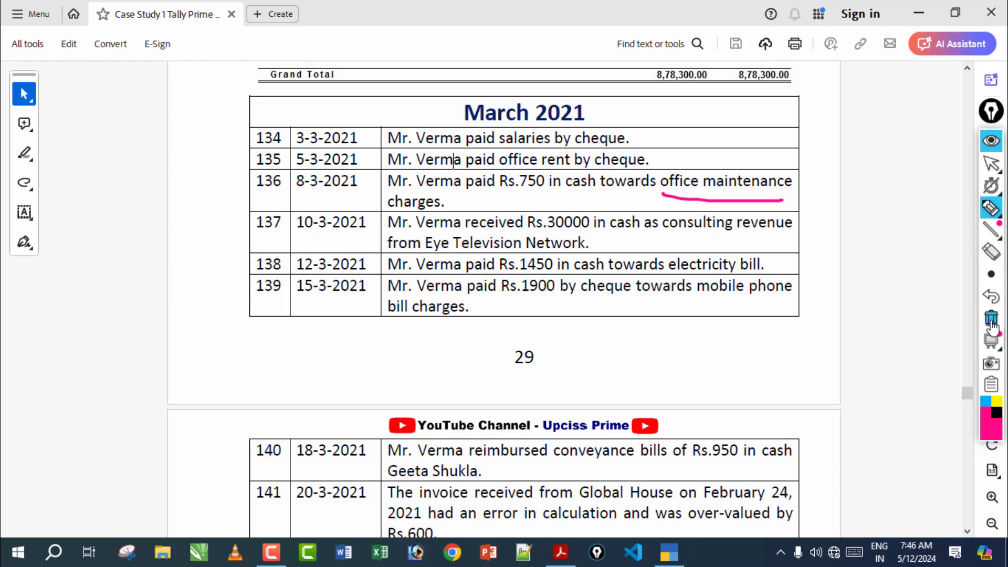
# Sketch the debit and credit sides of the office maintenance payment in temporary ink, and clear the marks
pyautogui.moveTo(714, 187)
pyautogui.mouseDown()
pyautogui.moveTo(743, 231)
pyautogui.moveTo(725, 255)
pyautogui.moveTo(743, 244)
pyautogui.mouseUp()
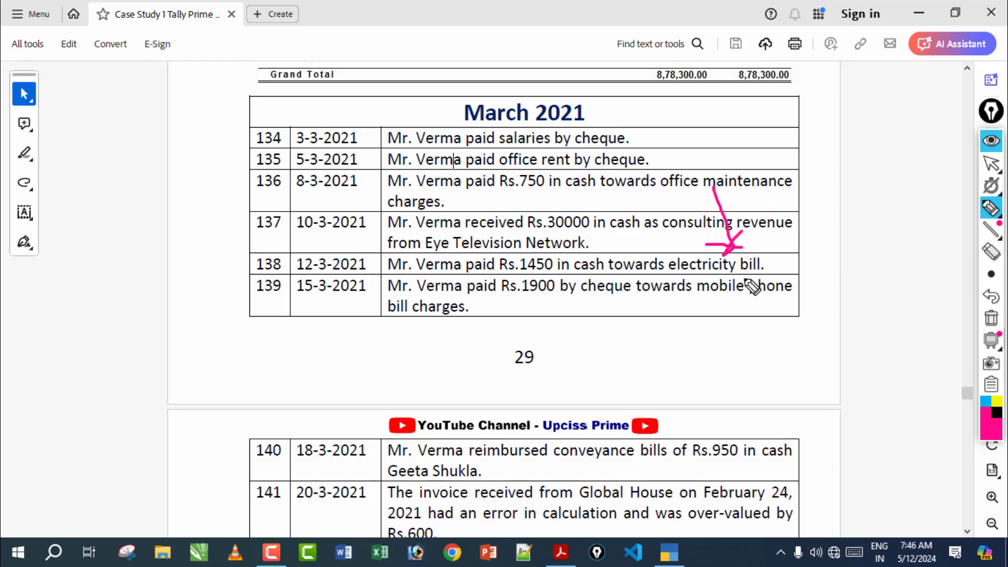
pyautogui.moveTo(730, 291)
pyautogui.mouseDown()
pyautogui.moveTo(747, 342)
pyautogui.moveTo(770, 340)
pyautogui.moveTo(787, 312)
pyautogui.moveTo(886, 326)
pyautogui.moveTo(898, 306)
pyautogui.mouseUp()
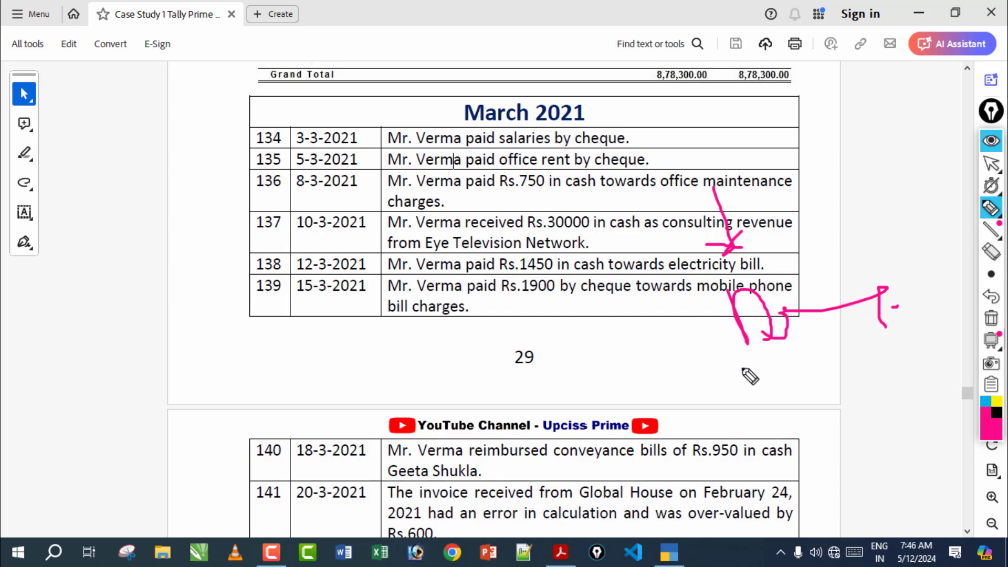
pyautogui.moveTo(750, 368)
pyautogui.mouseDown()
pyautogui.moveTo(716, 437)
pyautogui.moveTo(764, 447)
pyautogui.mouseUp()
pyautogui.moveTo(742, 423)
pyautogui.mouseDown()
pyautogui.moveTo(821, 423)
pyautogui.moveTo(823, 406)
pyautogui.mouseUp()
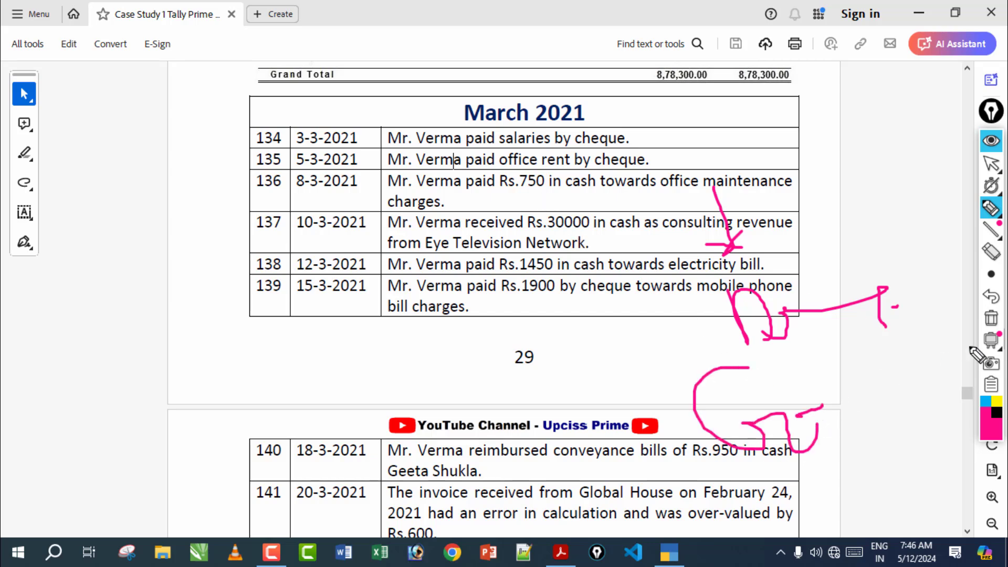
pyautogui.click(991, 318)
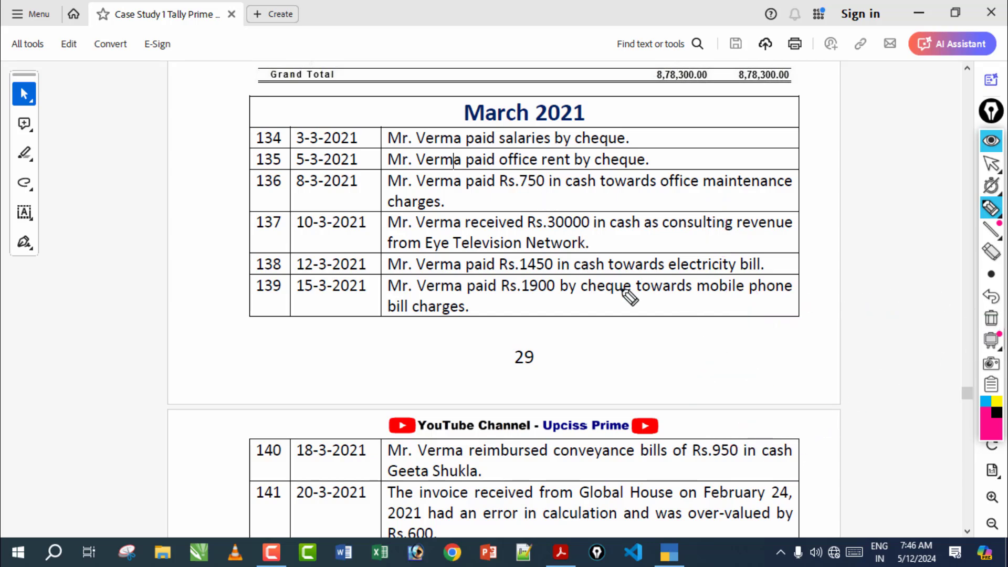
pyautogui.click(991, 163)
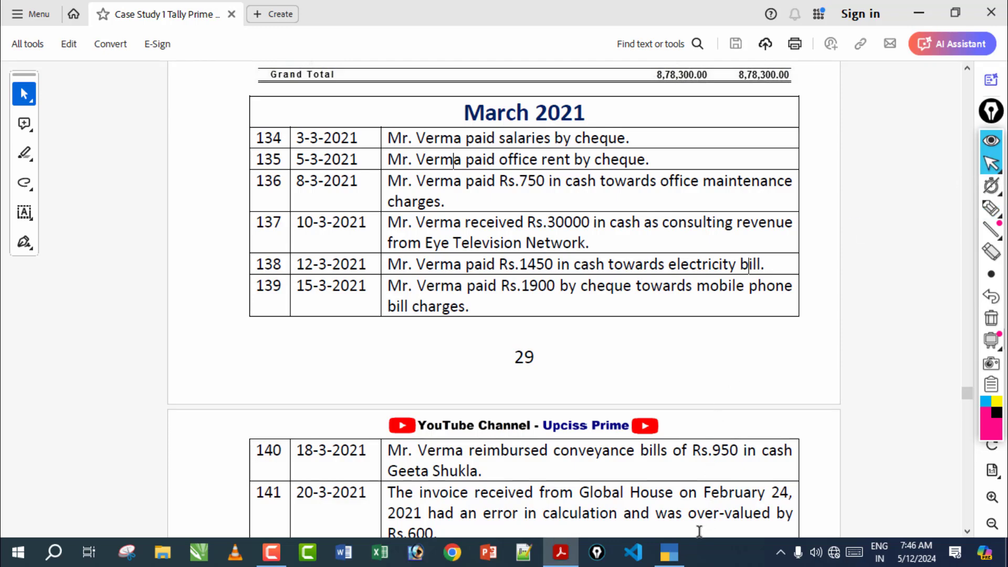
# Switch to TallyPrime and debit the office maintenance ledger with 750, checking the amount against the case study PDF
pyautogui.click(669, 553)
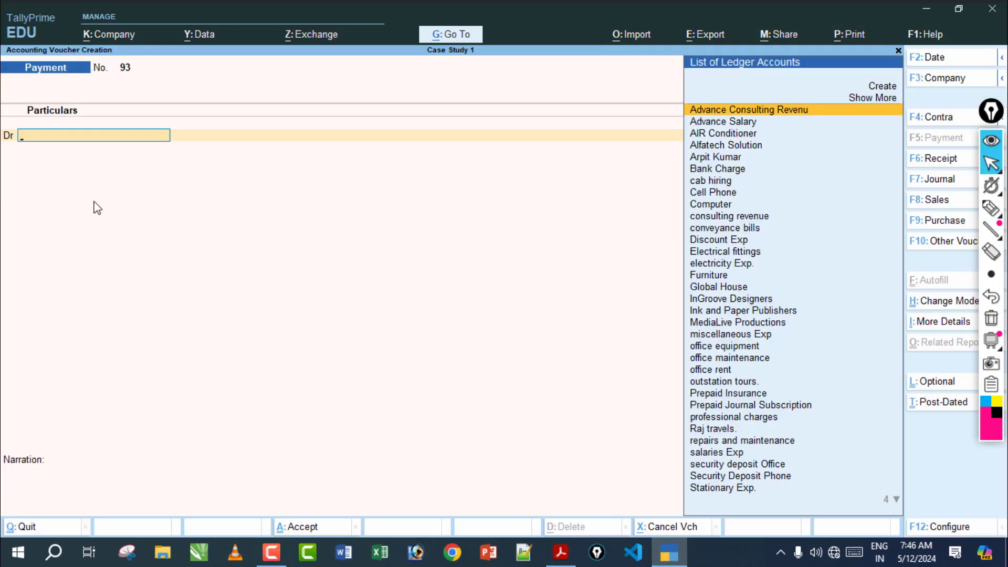
pyautogui.write('Off')
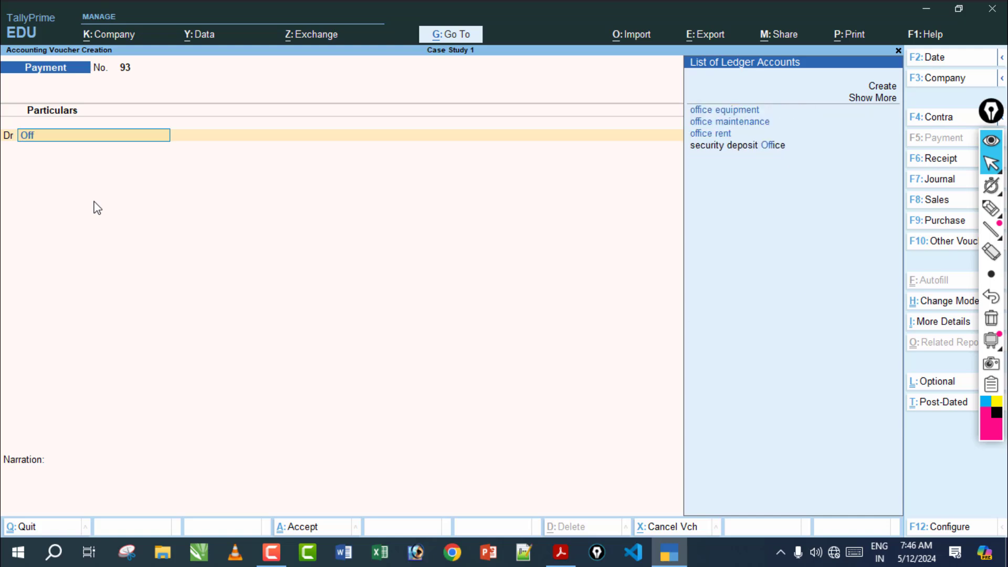
pyautogui.press('Down')
pyautogui.press('Return')
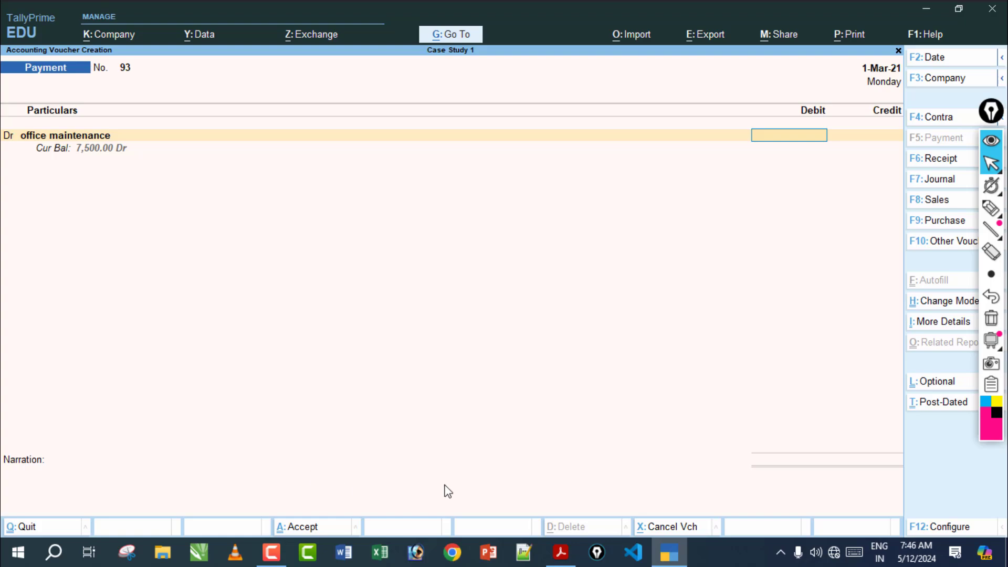
pyautogui.click(560, 558)
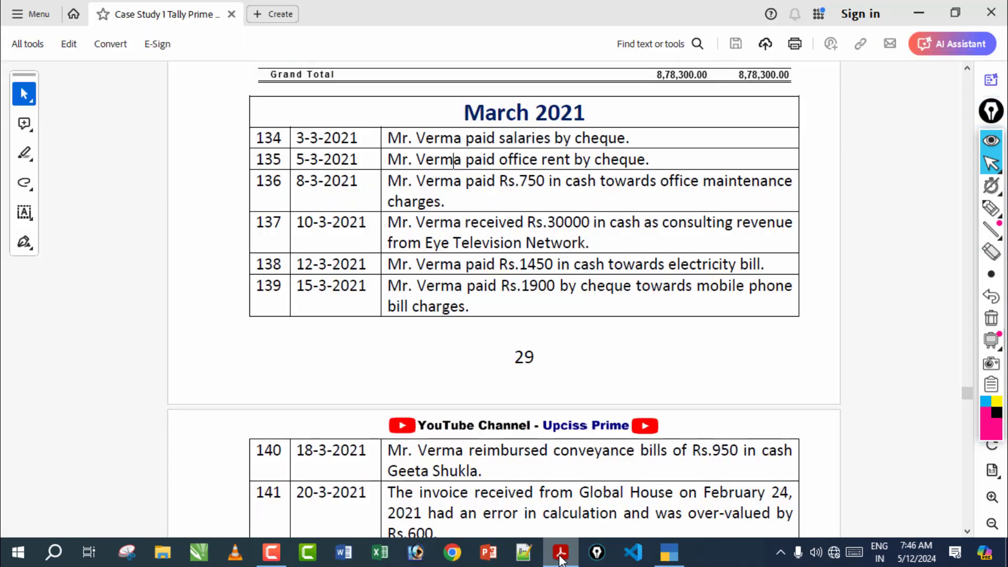
pyautogui.click(560, 557)
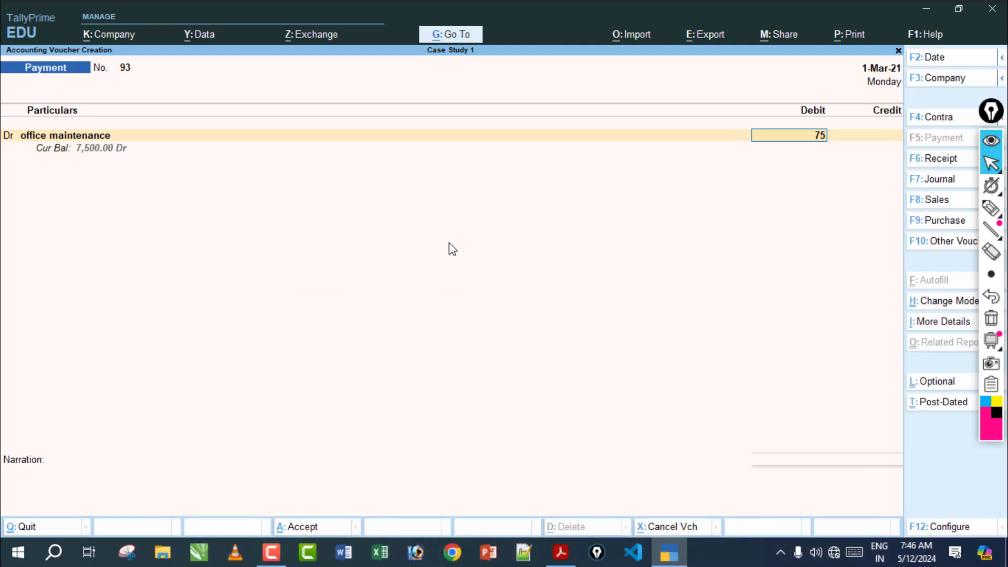
pyautogui.press('Return')
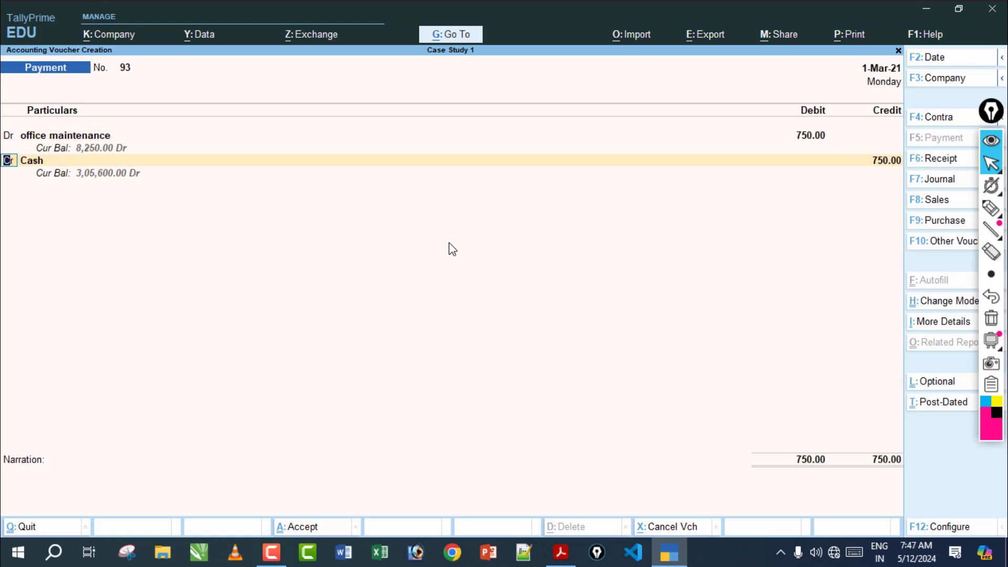
# Credit Cash with 750, leave the narration empty, and save the office maintenance payment voucher
pyautogui.press('Return')
pyautogui.press('Return')
pyautogui.press('Return')
pyautogui.press('Return')
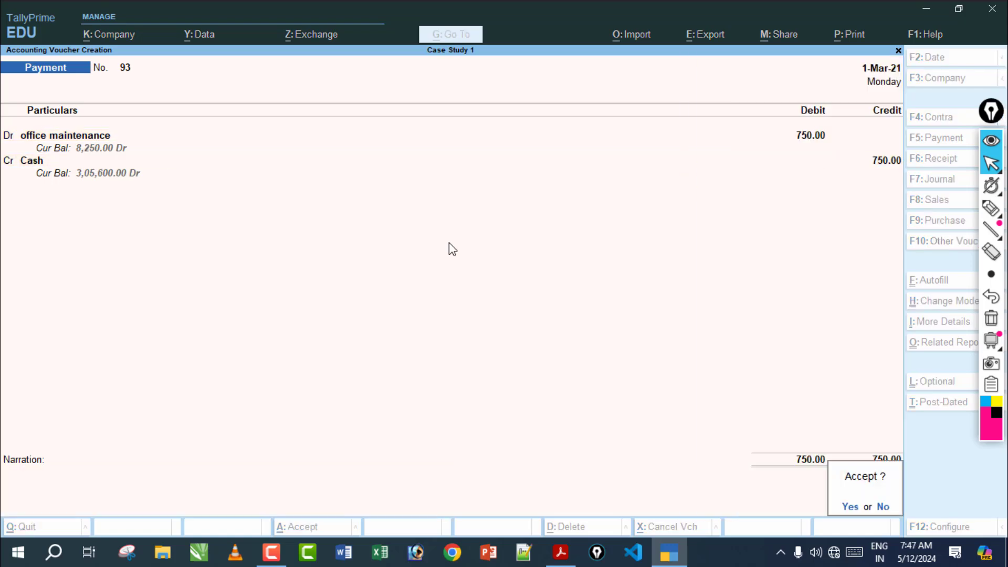
pyautogui.press('Return')
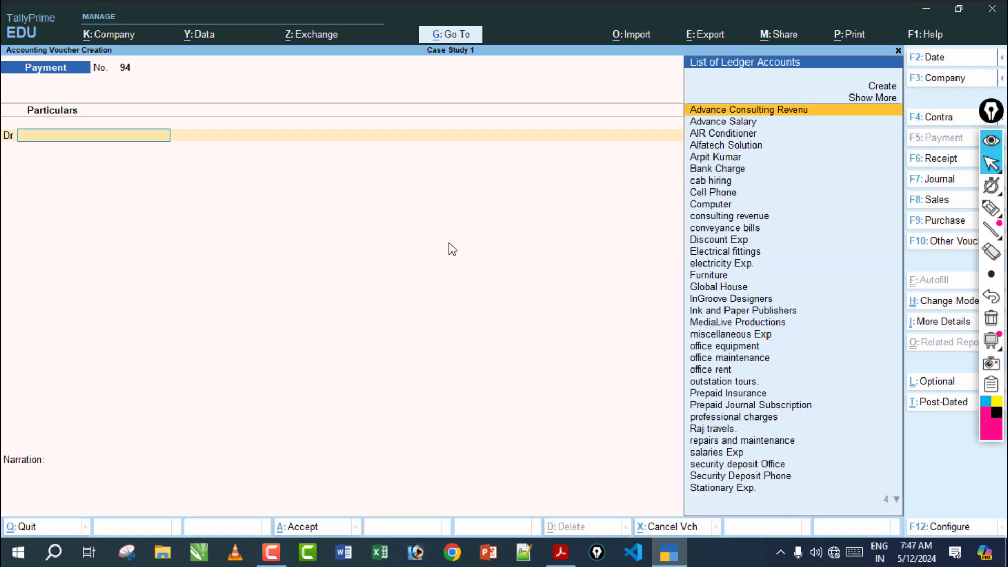
# Switch to the case study PDF and examine transaction 137, Rs.30000 cash received as consulting revenue from Eye Television Network
pyautogui.click(568, 556)
pyautogui.scroll(-1, 652, 246)
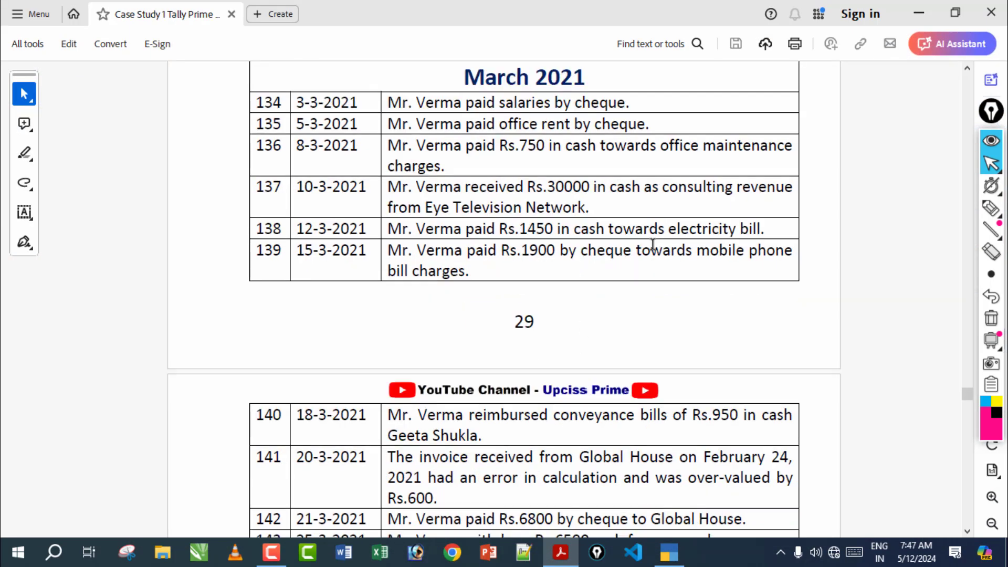
pyautogui.click(992, 208)
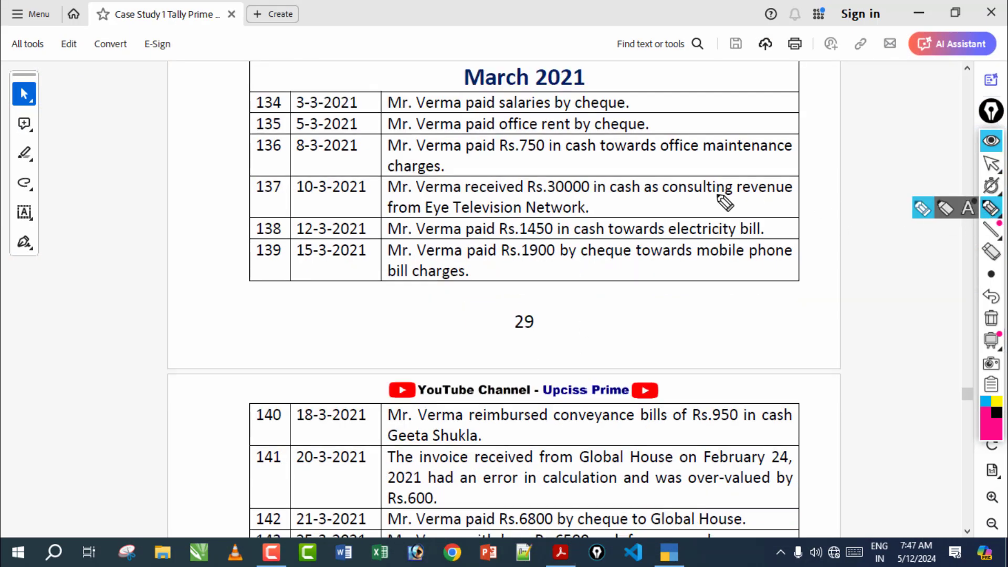
pyautogui.moveTo(388, 194); pyautogui.dragTo(777, 201)
pyautogui.moveTo(385, 217); pyautogui.dragTo(531, 219)
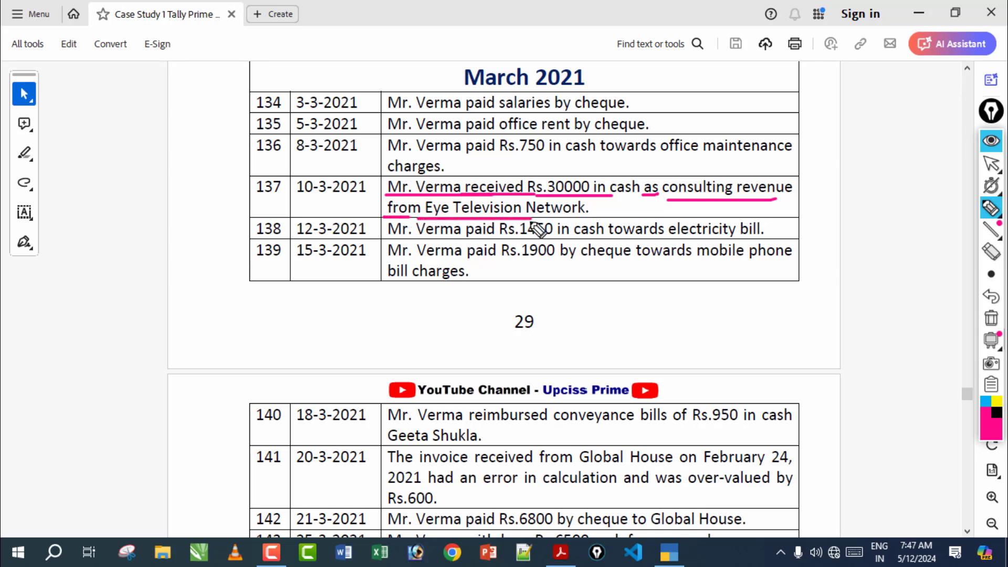
pyautogui.click(991, 318)
pyautogui.moveTo(541, 194)
pyautogui.mouseDown()
pyautogui.moveTo(604, 206)
pyautogui.moveTo(613, 176)
pyautogui.moveTo(531, 184)
pyautogui.moveTo(792, 201)
pyautogui.mouseUp()
pyautogui.click(992, 318)
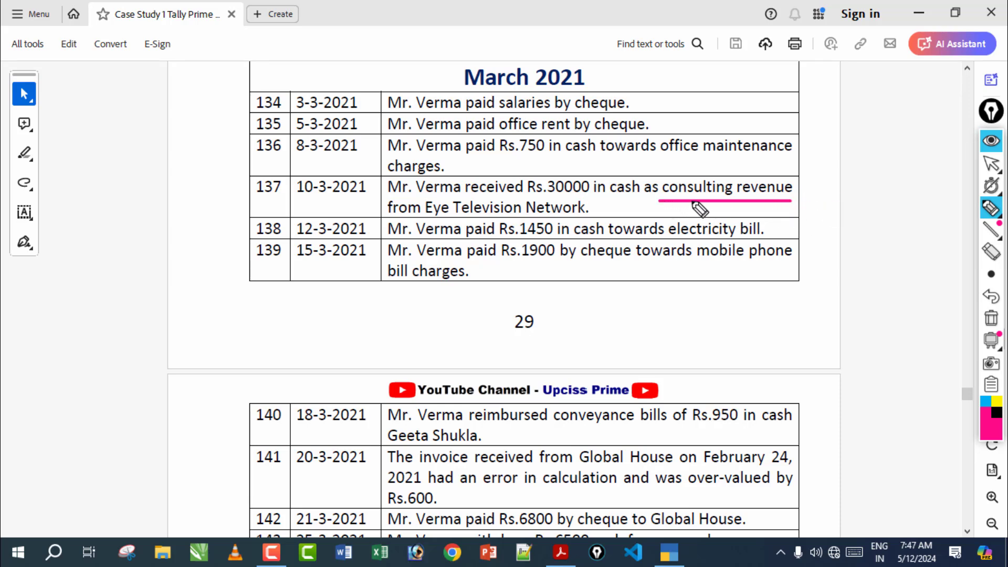
# Mark the Rs.30000 amount and Eye Television Network in transaction 137 with temporary ink, and clear the marks
pyautogui.moveTo(528, 197)
pyautogui.mouseDown()
pyautogui.moveTo(604, 194)
pyautogui.moveTo(539, 178)
pyautogui.mouseUp()
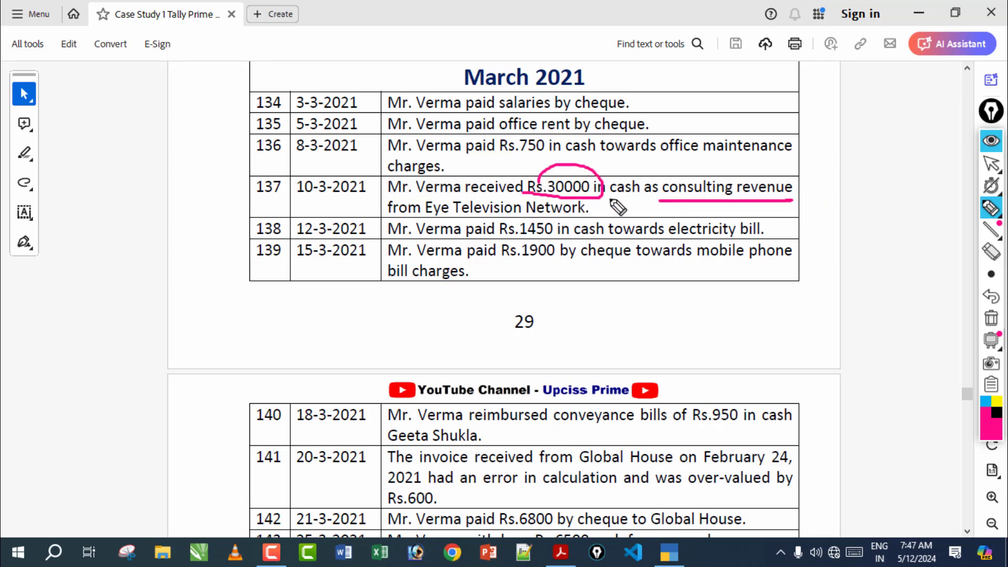
pyautogui.click(990, 319)
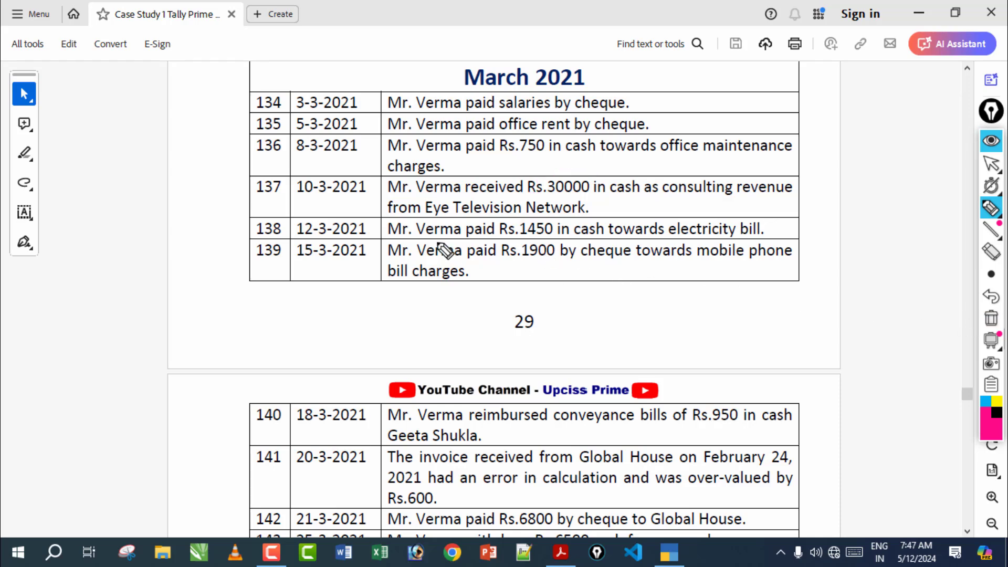
pyautogui.moveTo(433, 223)
pyautogui.mouseDown()
pyautogui.moveTo(574, 231)
pyautogui.moveTo(637, 219)
pyautogui.moveTo(690, 248)
pyautogui.mouseUp()
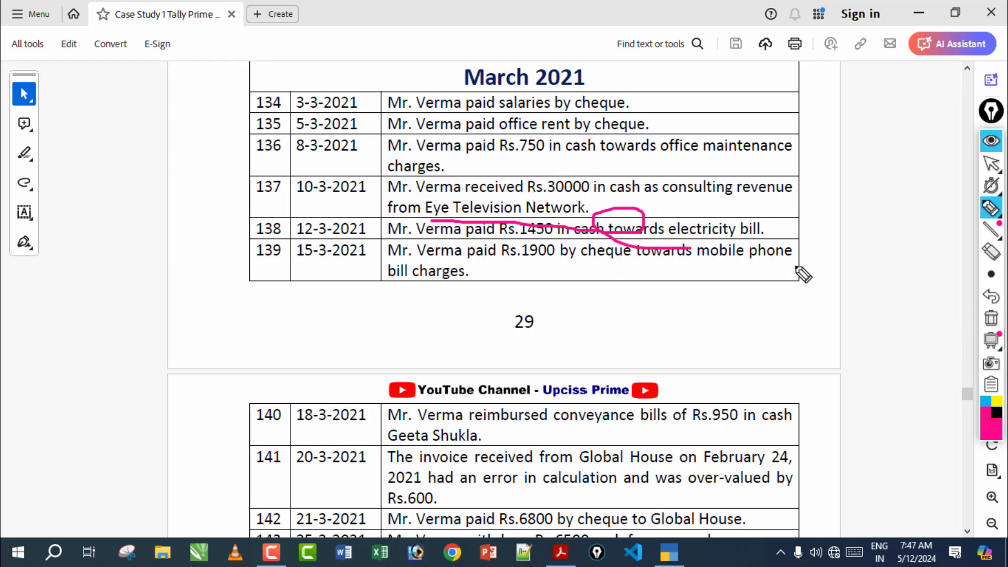
pyautogui.click(992, 318)
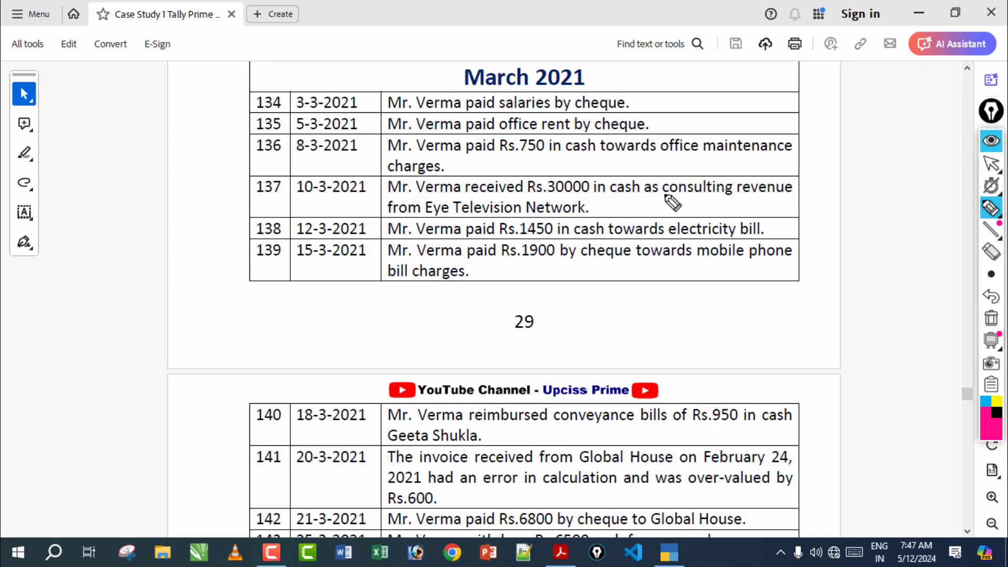
# Sketch the credit side for consulting revenue and the debit side for cash in temporary ink, clear the marks, and leave the pen
pyautogui.moveTo(664, 194); pyautogui.dragTo(786, 200)
pyautogui.moveTo(617, 270)
pyautogui.mouseDown()
pyautogui.moveTo(651, 310)
pyautogui.moveTo(654, 332)
pyautogui.mouseUp()
pyautogui.moveTo(660, 306); pyautogui.dragTo(721, 297)
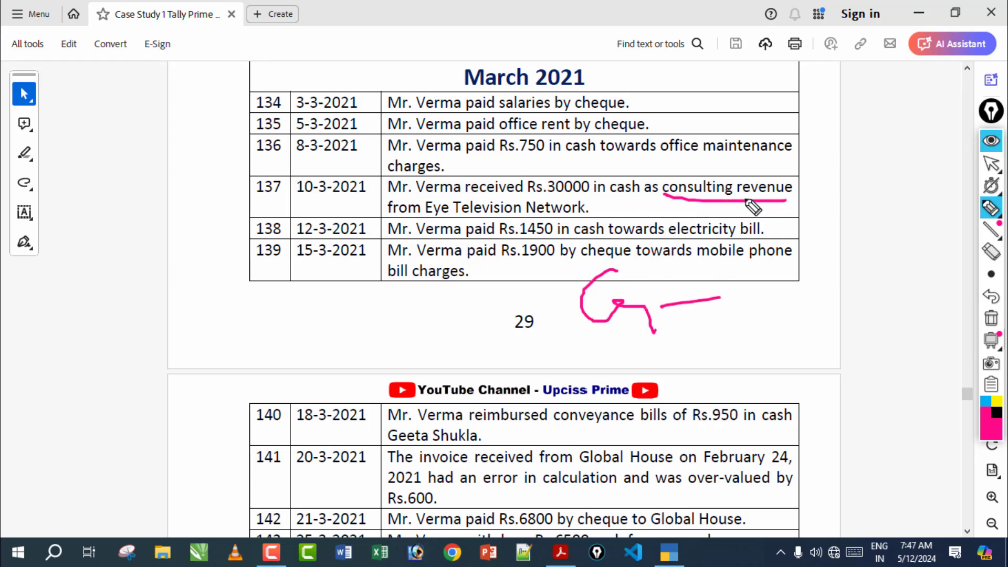
pyautogui.moveTo(619, 198)
pyautogui.mouseDown()
pyautogui.moveTo(541, 308)
pyautogui.moveTo(599, 367)
pyautogui.moveTo(613, 357)
pyautogui.moveTo(620, 415)
pyautogui.moveTo(762, 422)
pyautogui.mouseUp()
pyautogui.moveTo(730, 402); pyautogui.dragTo(838, 406)
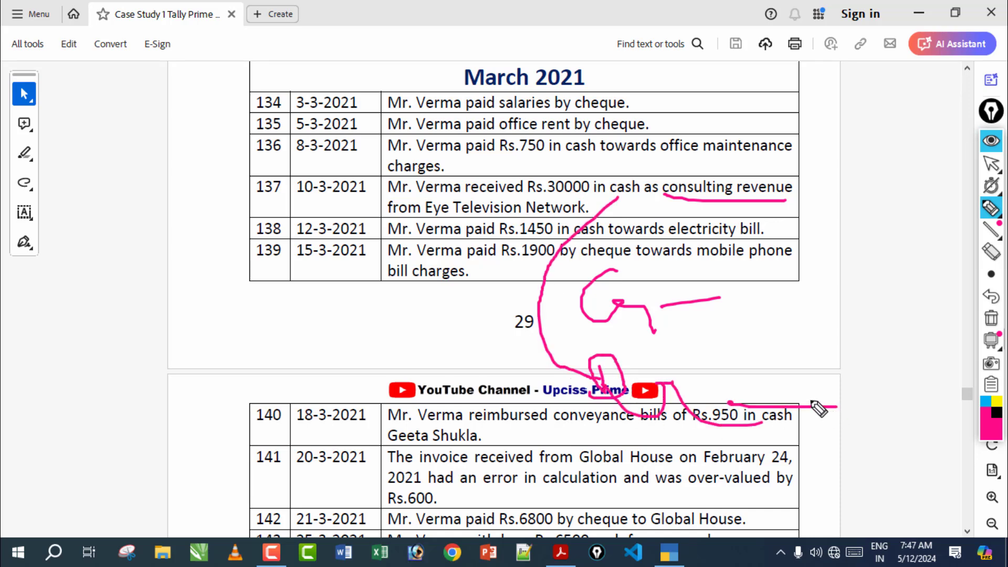
pyautogui.moveTo(661, 309); pyautogui.dragTo(720, 305)
pyautogui.moveTo(694, 288); pyautogui.dragTo(728, 313)
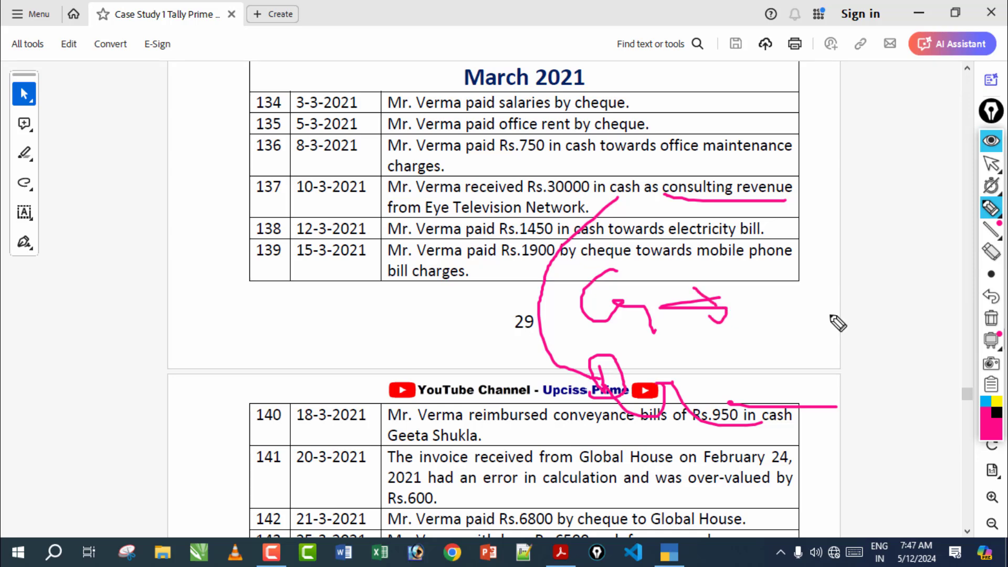
pyautogui.click(997, 318)
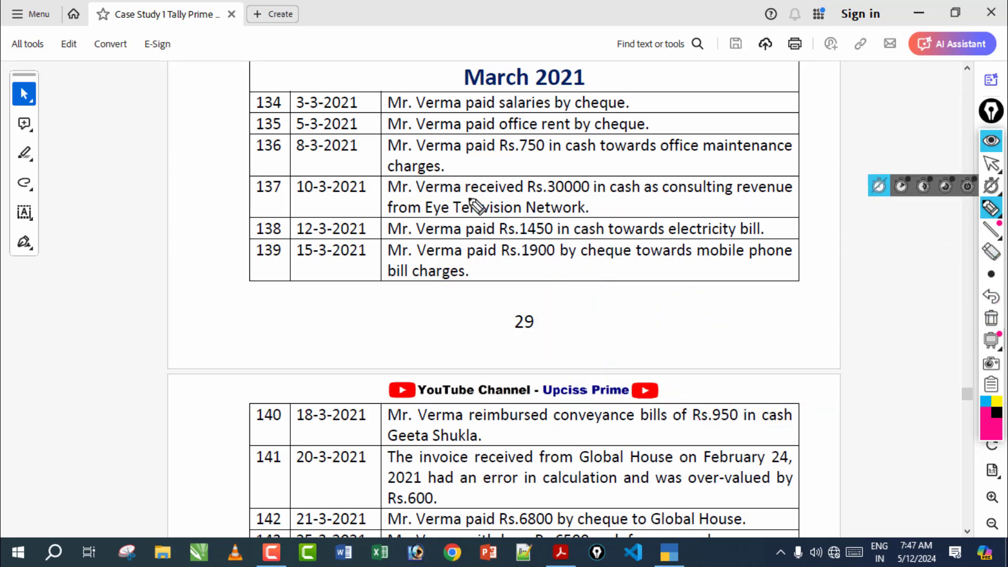
pyautogui.moveTo(466, 198); pyautogui.dragTo(521, 198)
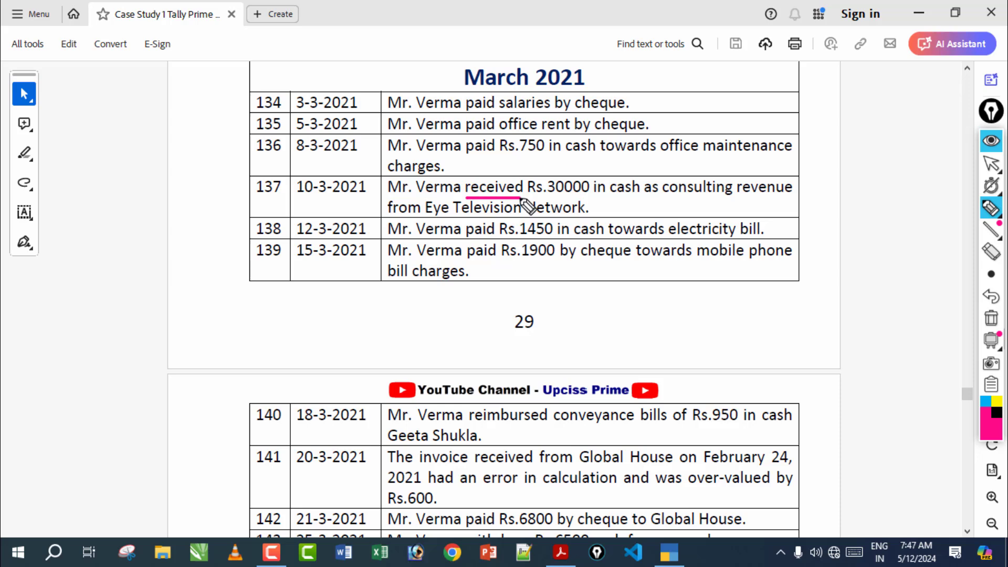
pyautogui.click(991, 318)
pyautogui.click(991, 164)
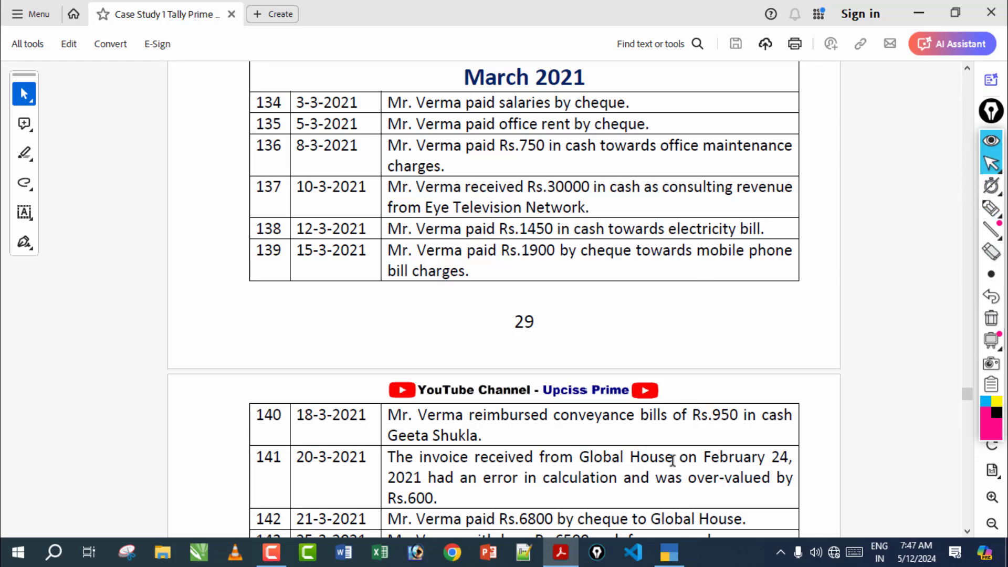
# Switch to TallyPrime, start a receipt voucher, and credit consulting revenue with 30000, checking the amount against the case study PDF
pyautogui.click(668, 552)
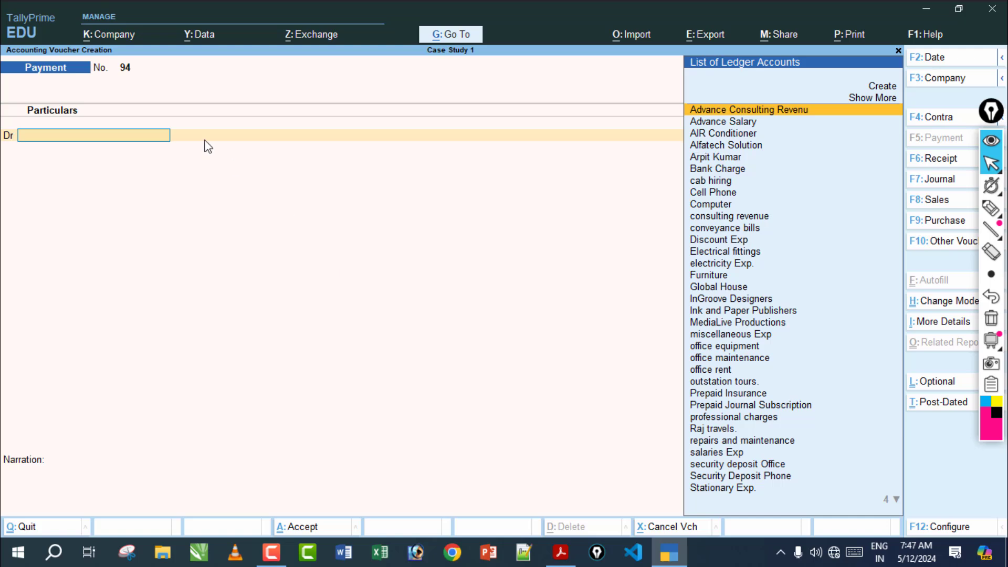
pyautogui.press('F6')
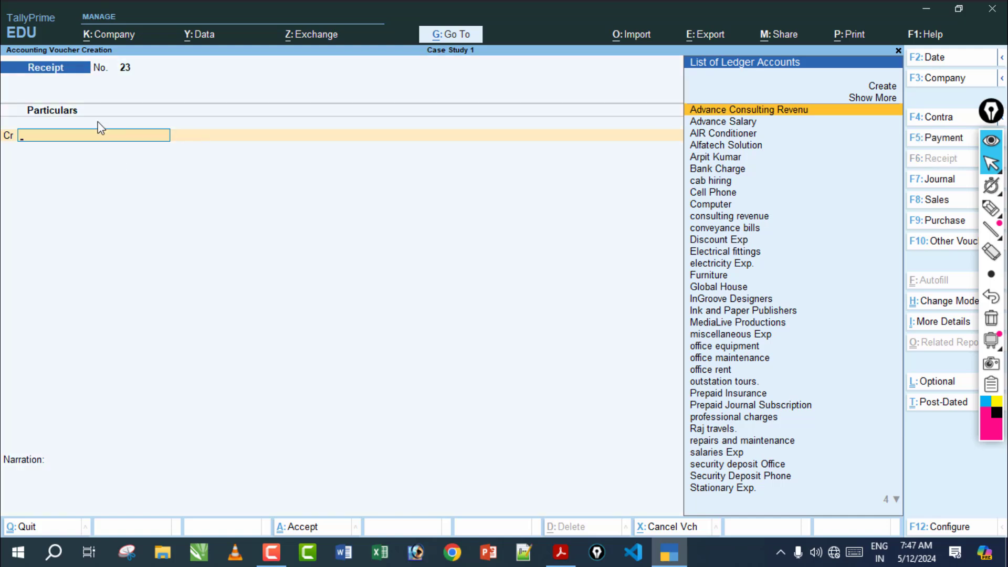
pyautogui.write('C')
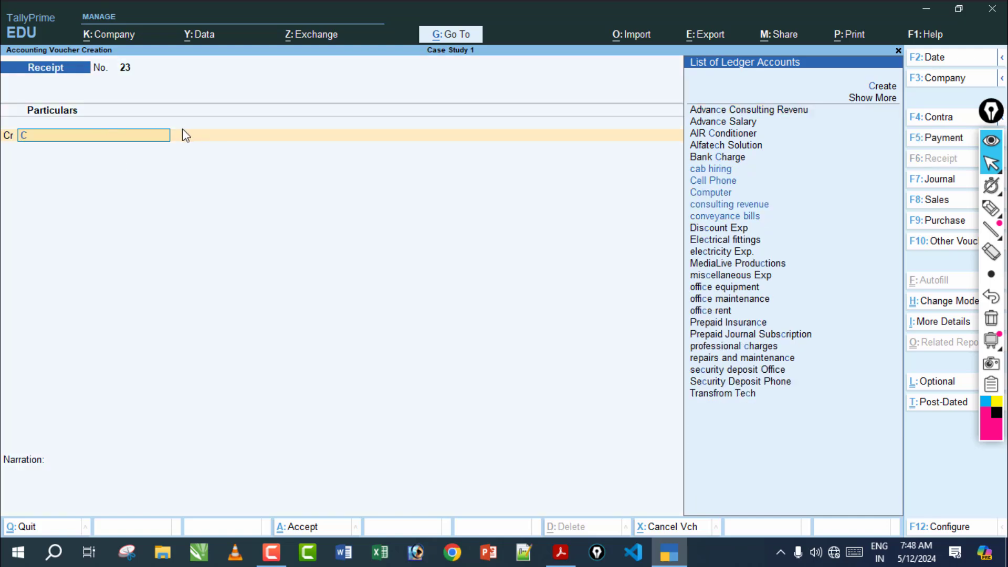
pyautogui.press('Down')
pyautogui.press('Down')
pyautogui.press('Down')
pyautogui.press('Return')
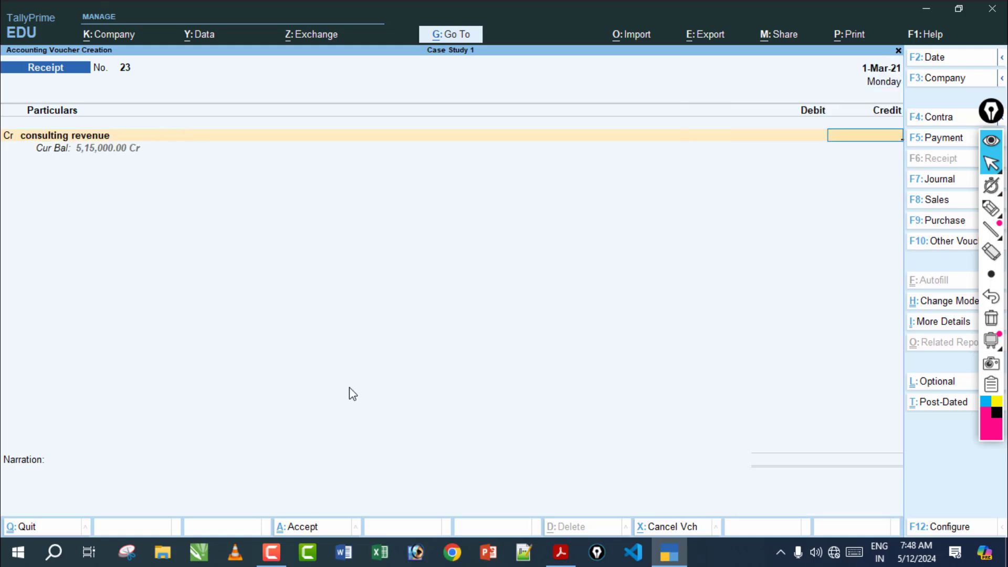
pyautogui.click(560, 562)
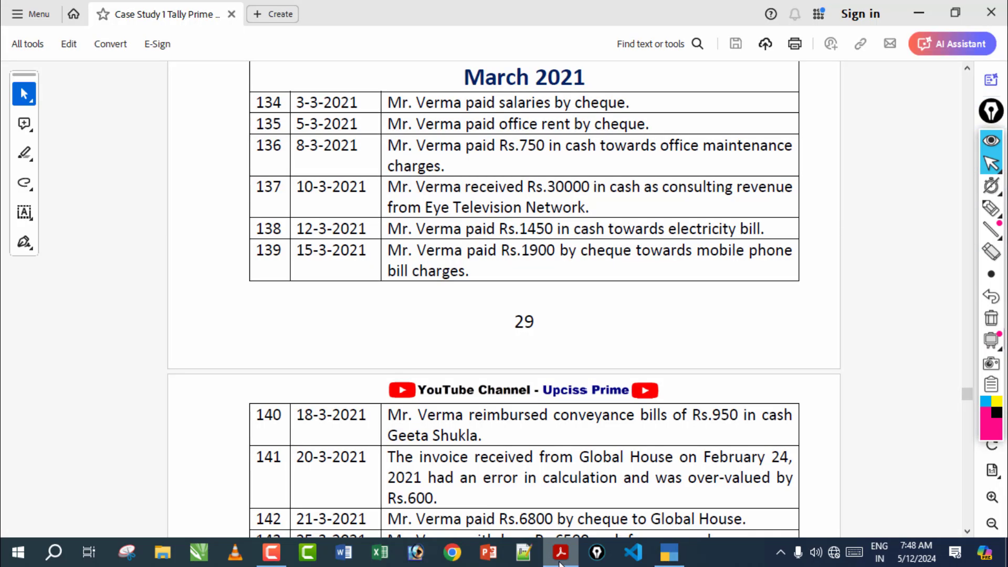
pyautogui.click(561, 562)
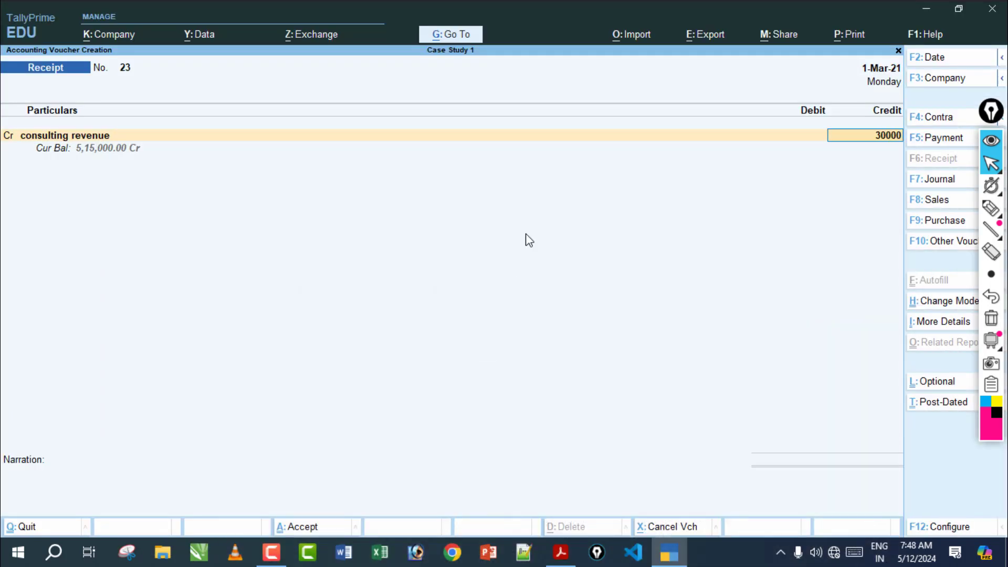
pyautogui.press('Return')
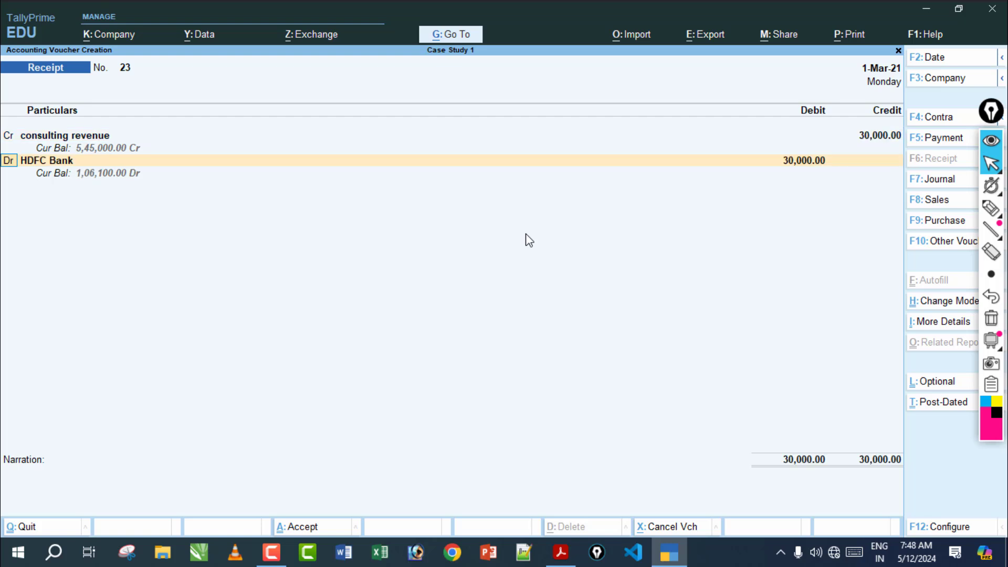
# Debit Cash instead of HDFC Bank with 30,000, verify the cash receipt in the PDF, and save the voucher with an empty narration
pyautogui.press('Return')
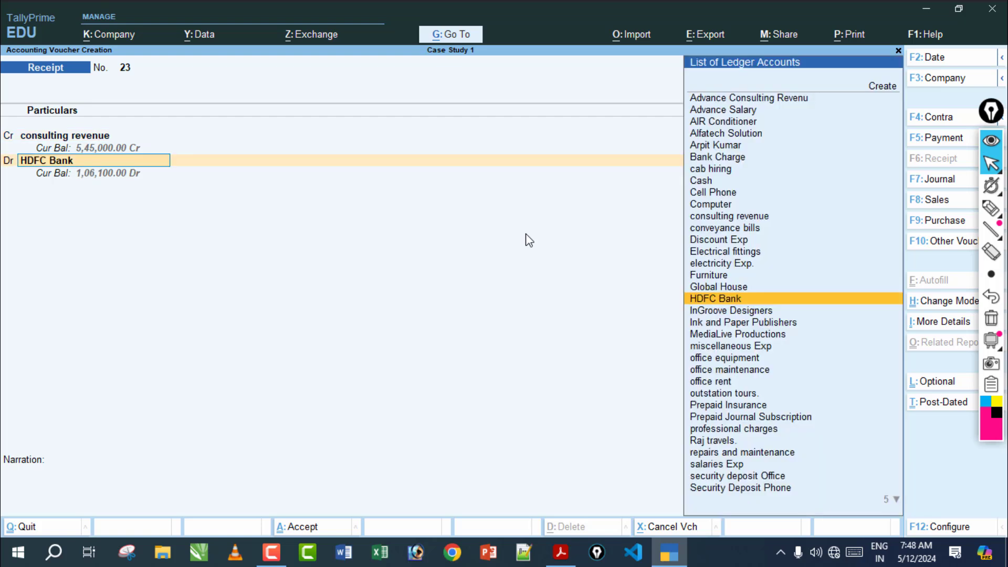
pyautogui.write('C')
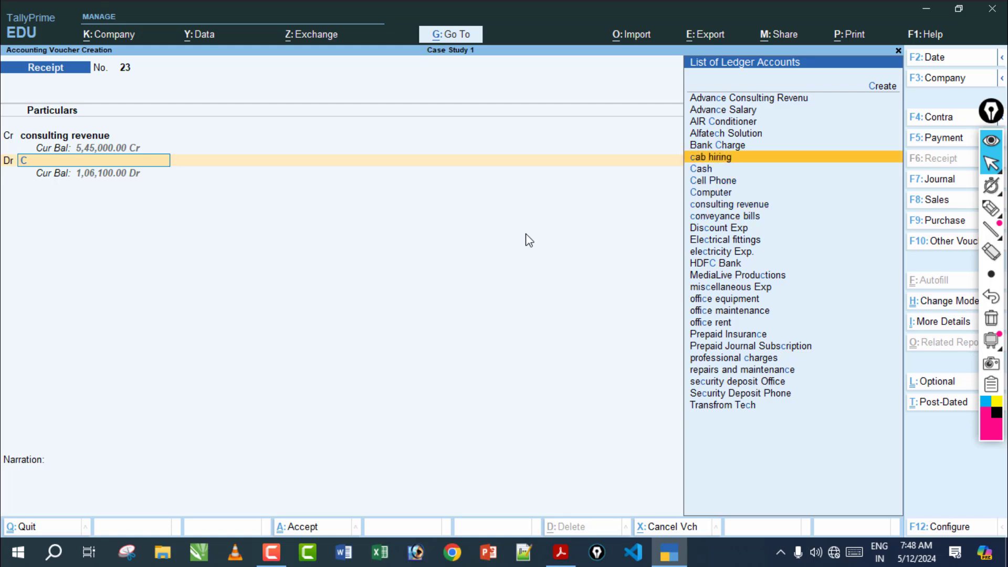
pyautogui.press('Down')
pyautogui.press('Return')
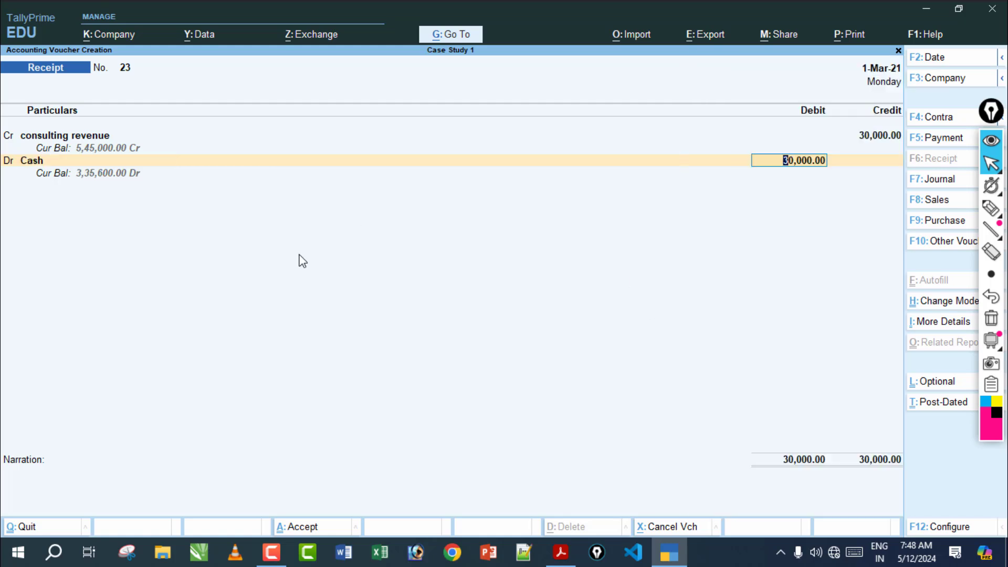
pyautogui.click(561, 553)
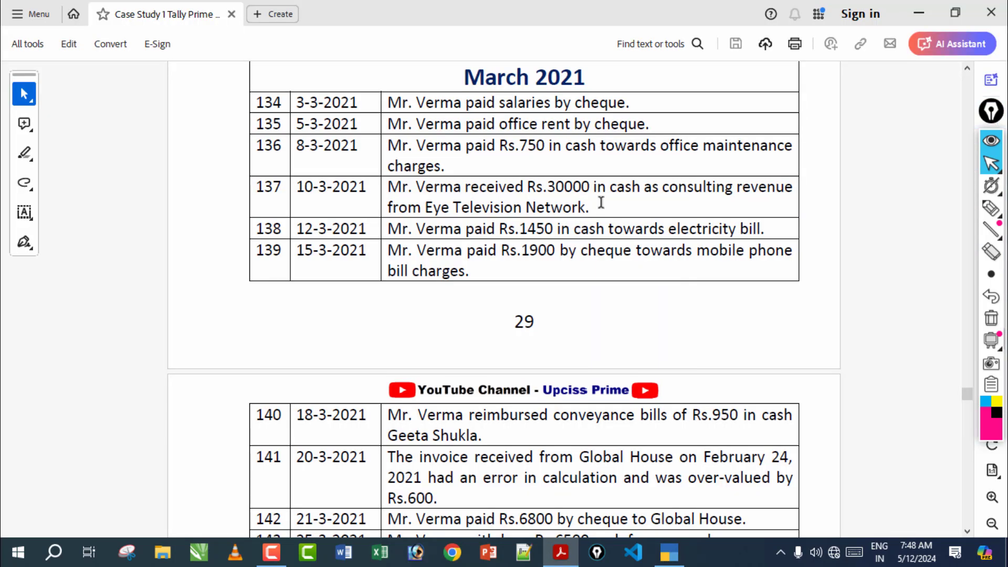
pyautogui.doubleClick(613, 192)
pyautogui.click(551, 209)
pyautogui.click(670, 552)
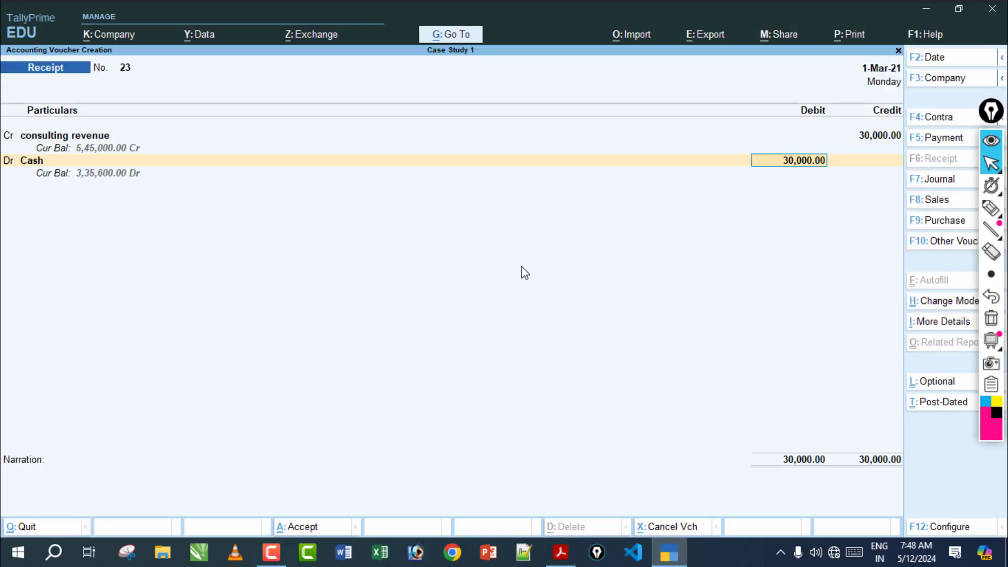
pyautogui.press('Return')
pyautogui.press('Return')
pyautogui.press('Return')
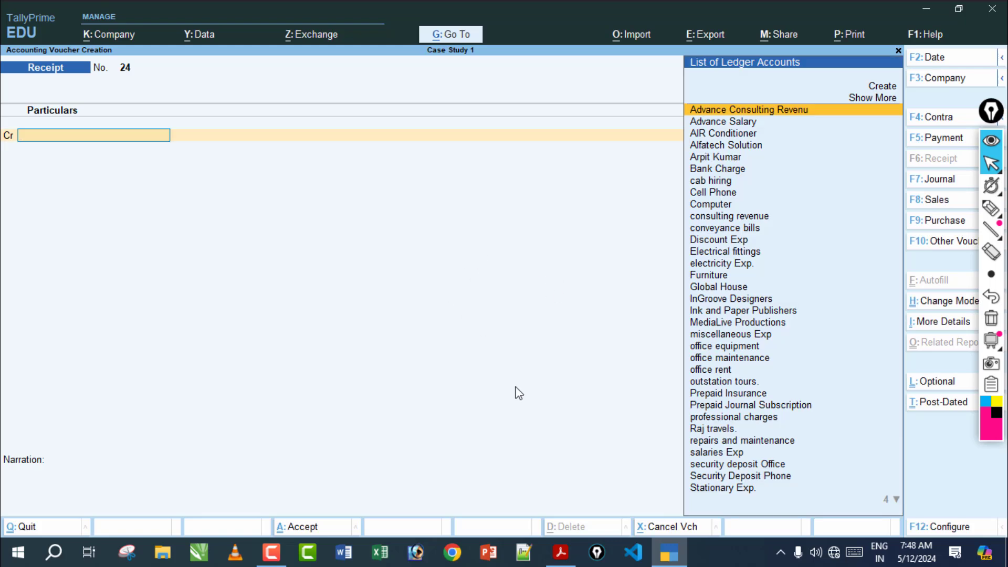
# Switch to the case study PDF and examine transaction 138, Rs.1450 paid in cash towards the electricity bill
pyautogui.click(561, 552)
pyautogui.scroll(-1, 938, 228)
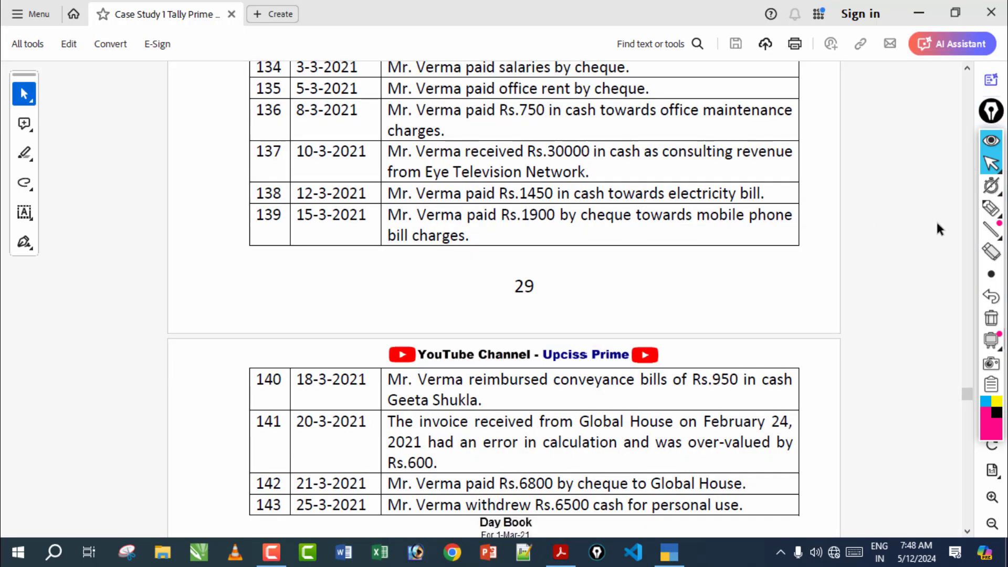
pyautogui.click(1001, 209)
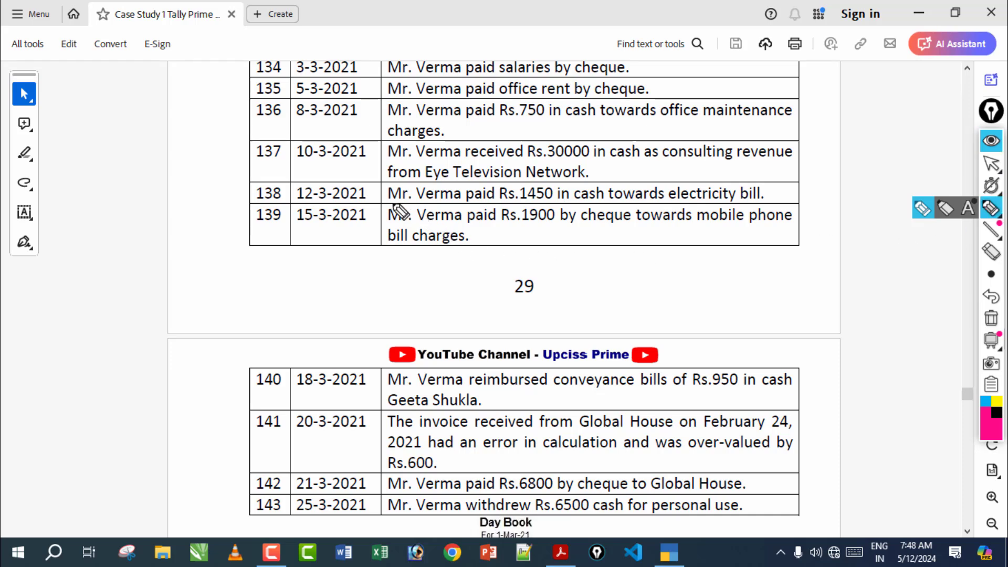
pyautogui.moveTo(391, 202); pyautogui.dragTo(748, 210)
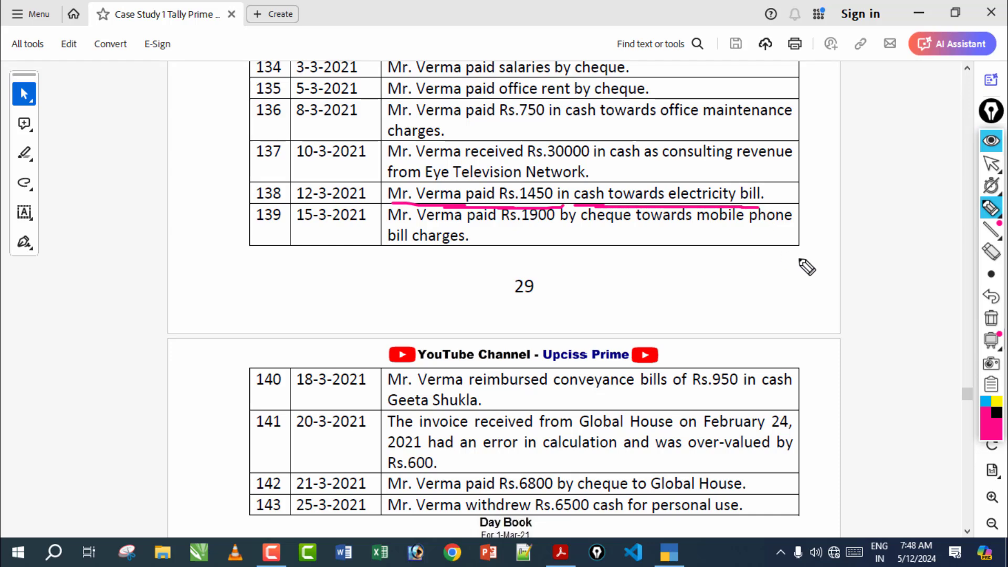
pyautogui.click(992, 321)
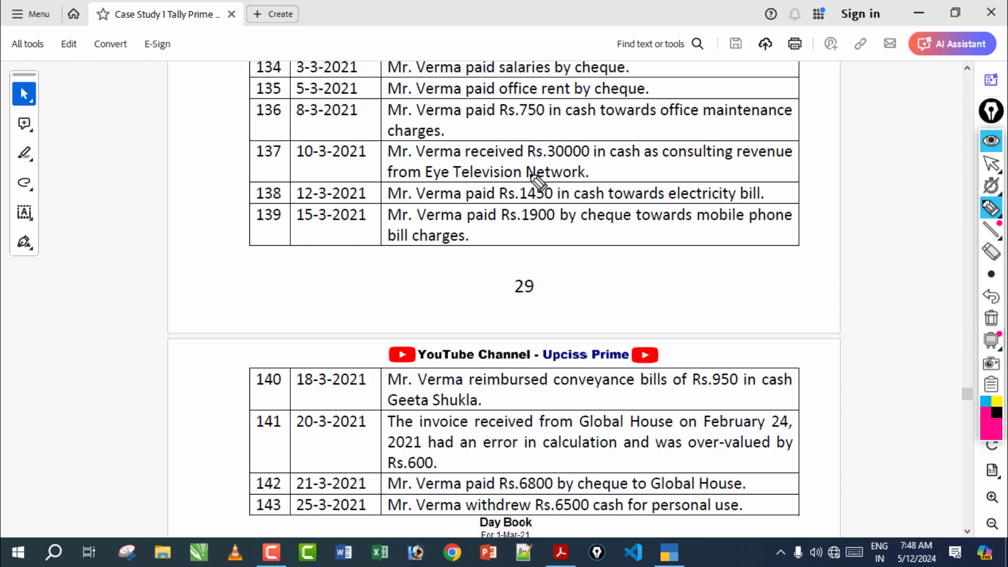
pyautogui.moveTo(536, 176)
pyautogui.mouseDown()
pyautogui.moveTo(574, 203)
pyautogui.moveTo(572, 181)
pyautogui.mouseUp()
pyautogui.moveTo(663, 201); pyautogui.dragTo(764, 200)
pyautogui.click(992, 321)
pyautogui.moveTo(668, 200); pyautogui.dragTo(756, 203)
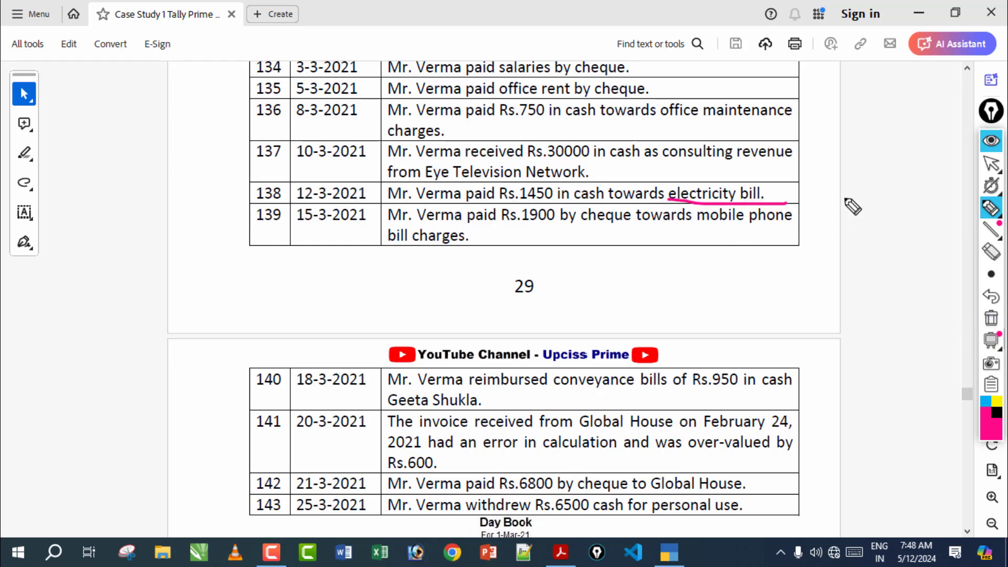
pyautogui.click(991, 318)
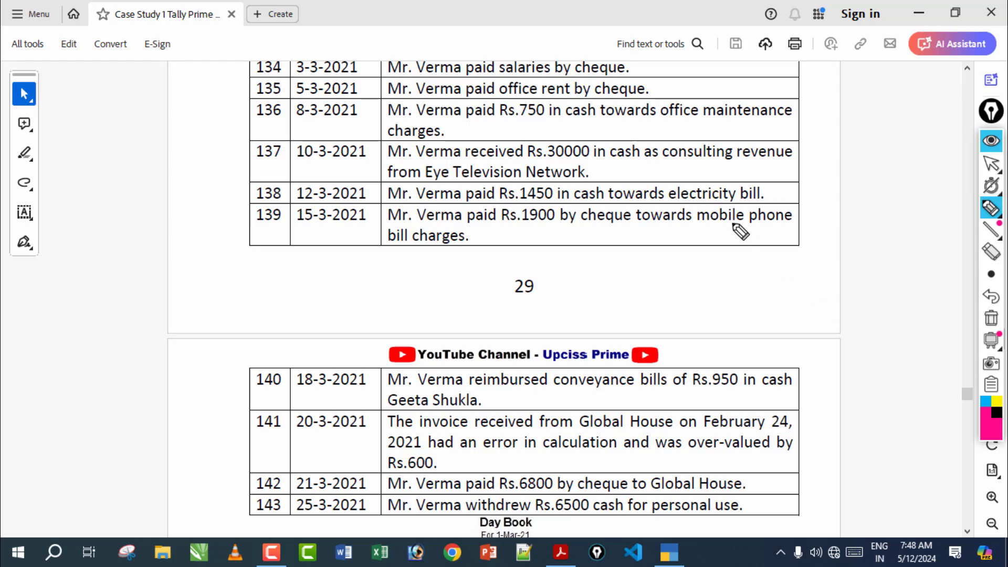
# Sketch the debit and credit sides of the electricity bill payment in temporary ink, clear the marks, and leave the pen
pyautogui.moveTo(705, 209)
pyautogui.mouseDown()
pyautogui.moveTo(727, 250)
pyautogui.moveTo(736, 242)
pyautogui.mouseUp()
pyautogui.moveTo(724, 292)
pyautogui.mouseDown()
pyautogui.moveTo(738, 310)
pyautogui.moveTo(803, 310)
pyautogui.mouseUp()
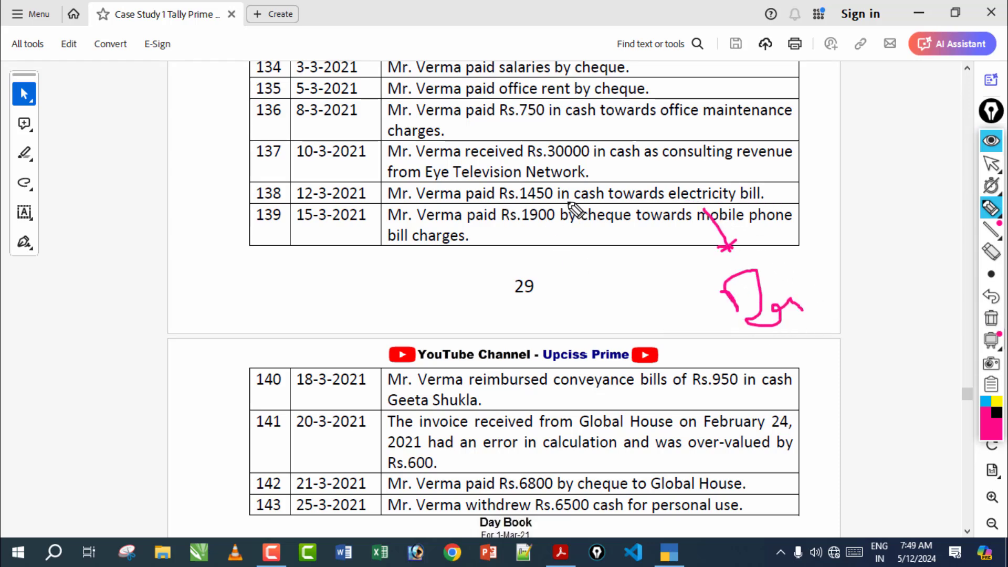
pyautogui.moveTo(558, 202); pyautogui.dragTo(622, 202)
pyautogui.moveTo(749, 361)
pyautogui.mouseDown()
pyautogui.moveTo(744, 427)
pyautogui.moveTo(789, 393)
pyautogui.moveTo(845, 377)
pyautogui.mouseUp()
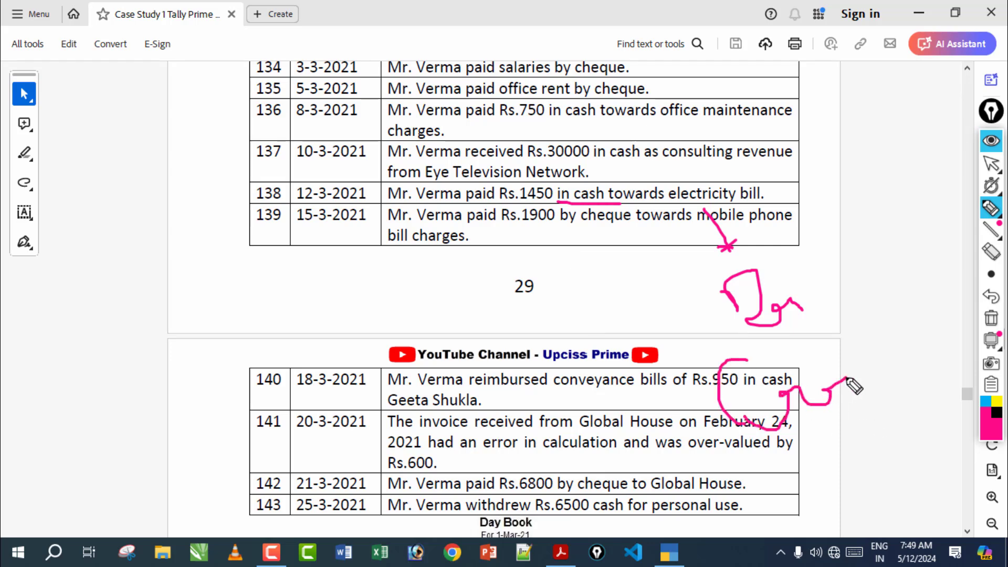
pyautogui.click(992, 319)
pyautogui.click(991, 164)
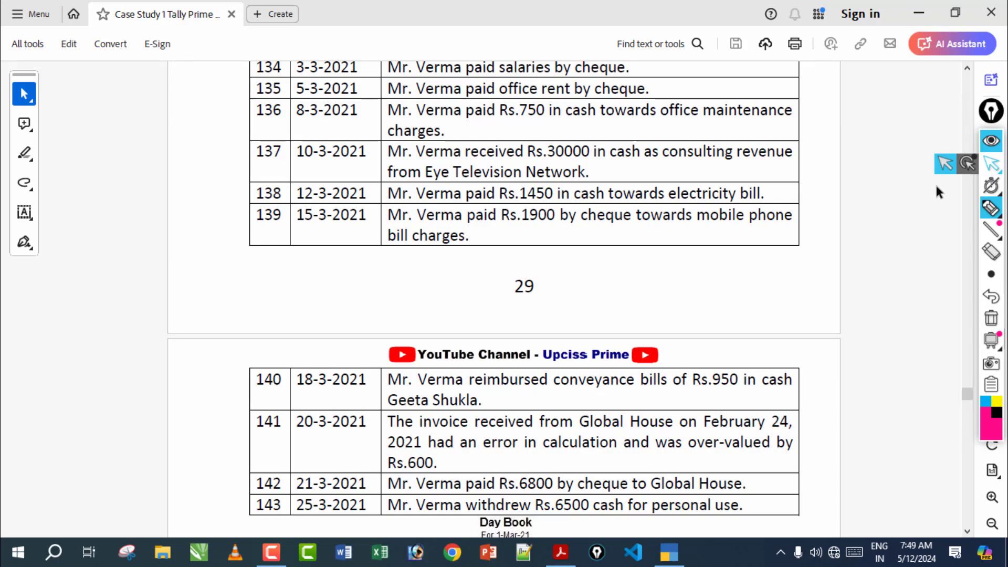
pyautogui.click(945, 163)
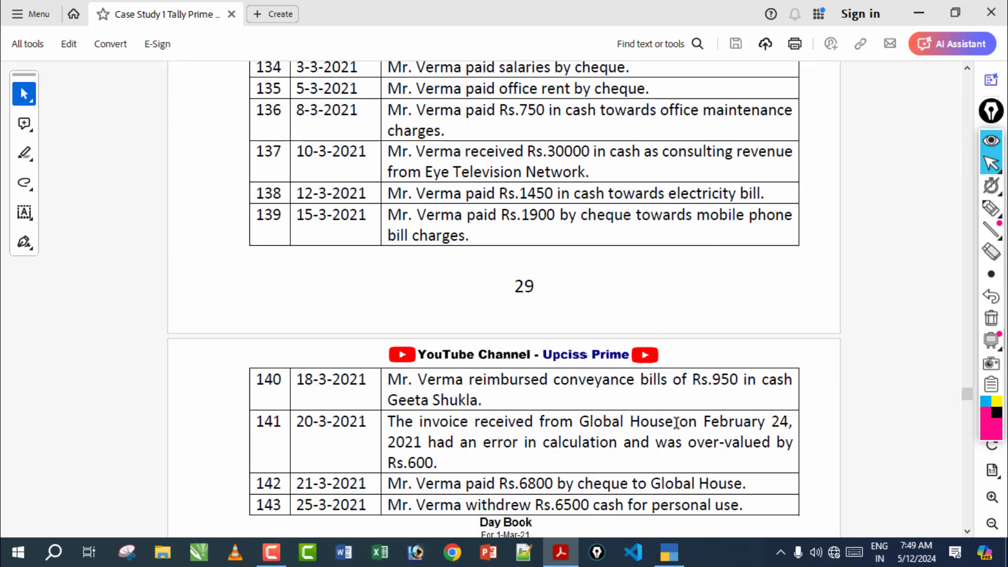
# Switch to TallyPrime, start a payment voucher, debit electricity Exp. with 1450 as given in the case study PDF, and credit Cash
pyautogui.click(669, 553)
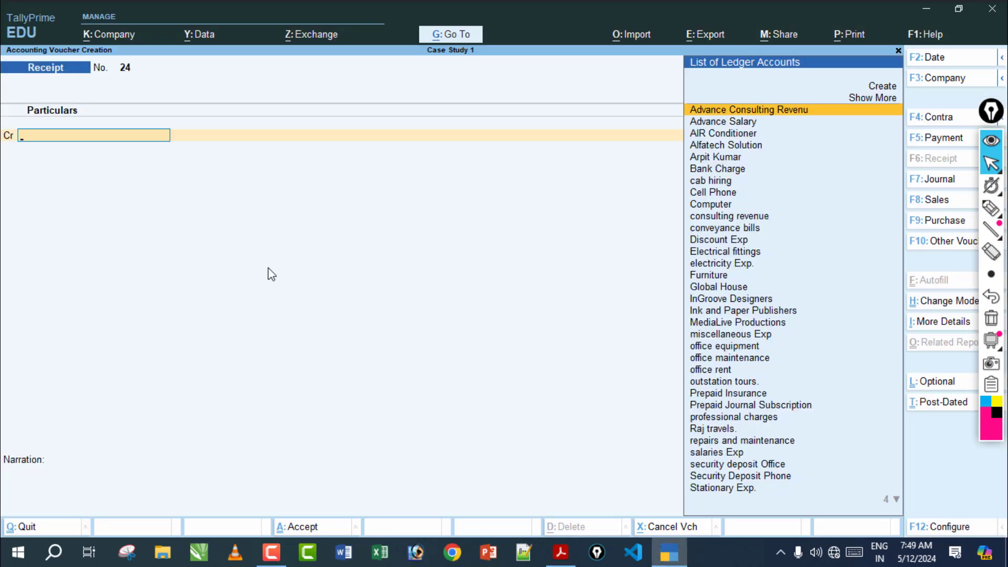
pyautogui.press('F5')
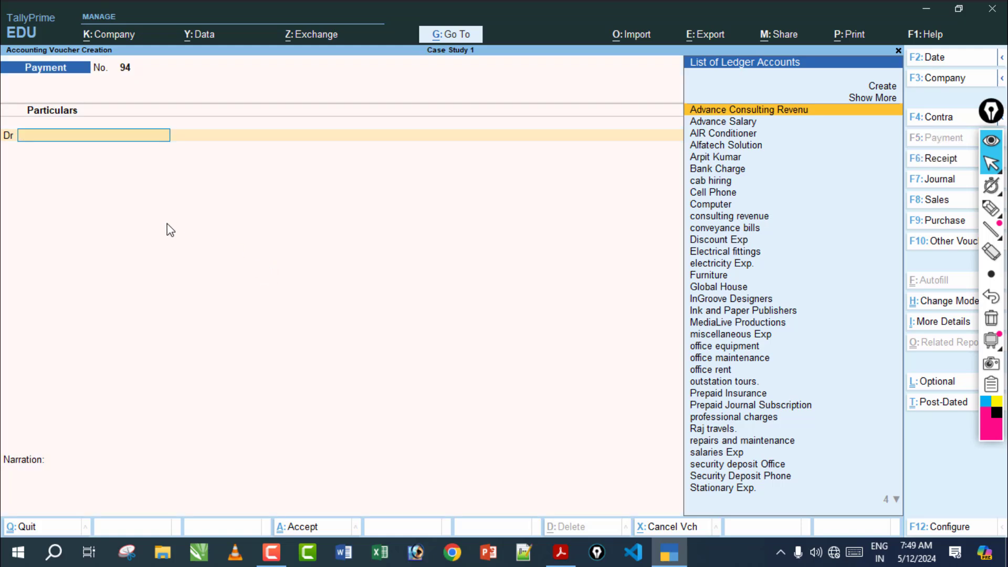
pyautogui.write('El')
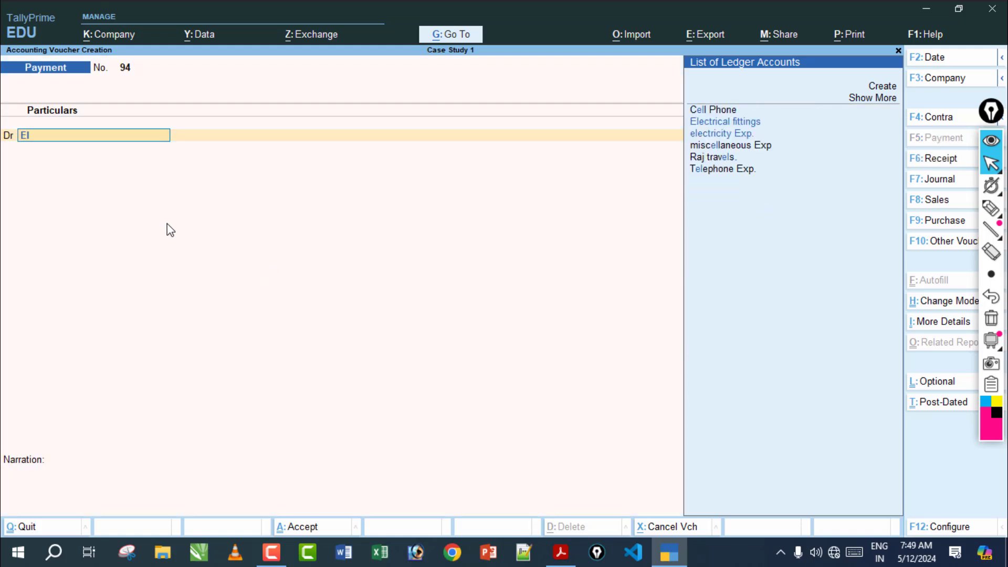
pyautogui.press('Down')
pyautogui.press('Down')
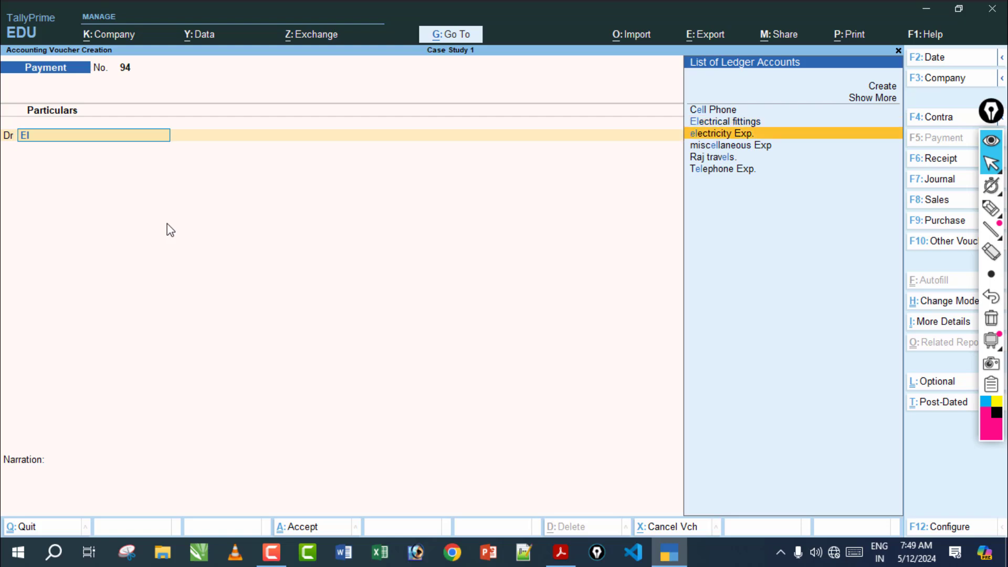
pyautogui.press('Return')
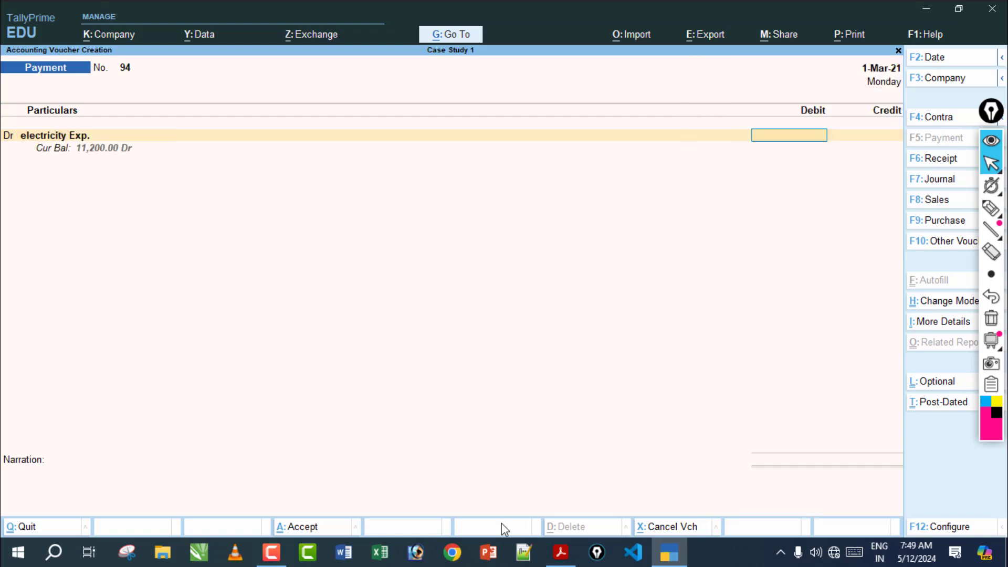
pyautogui.click(563, 554)
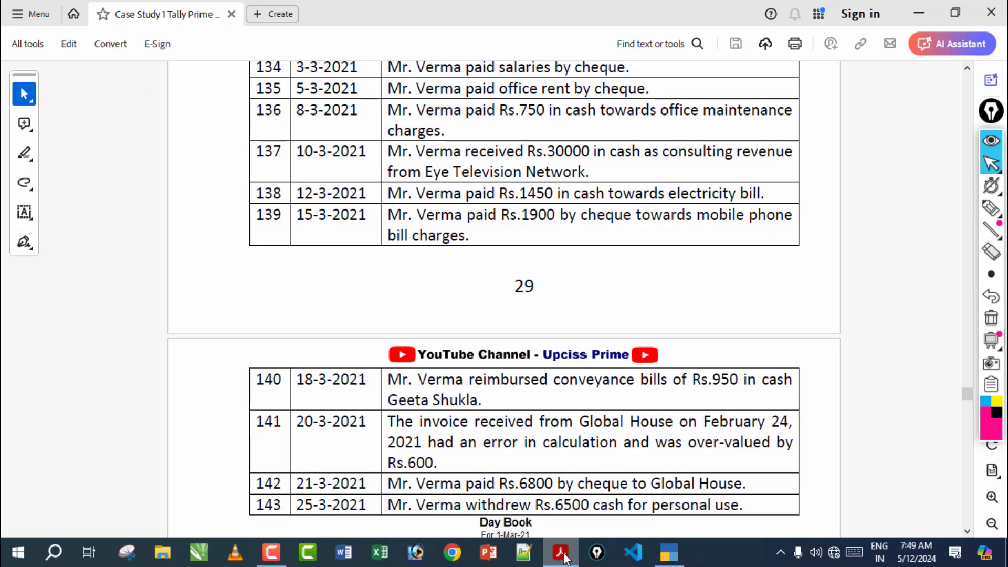
pyautogui.hotkey('alt', 'Tab')
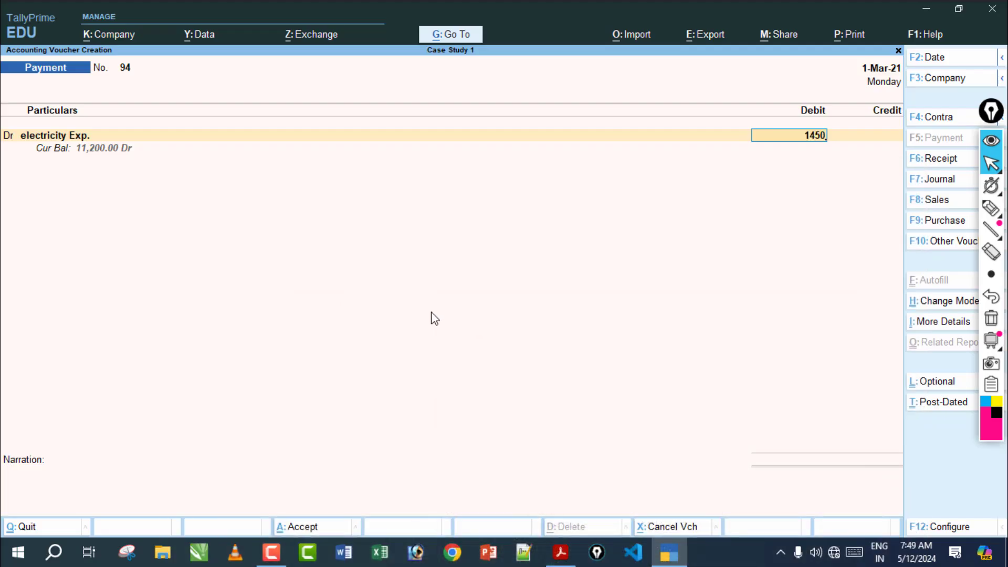
pyautogui.press('Return')
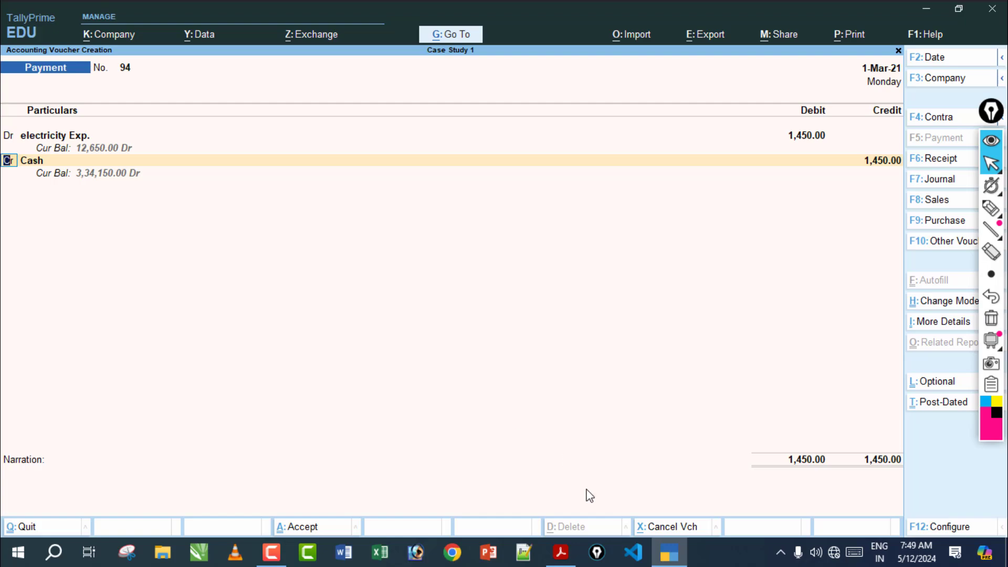
# Verify the cash payment in the case study PDF and save the electricity payment voucher with an empty narration
pyautogui.click(567, 560)
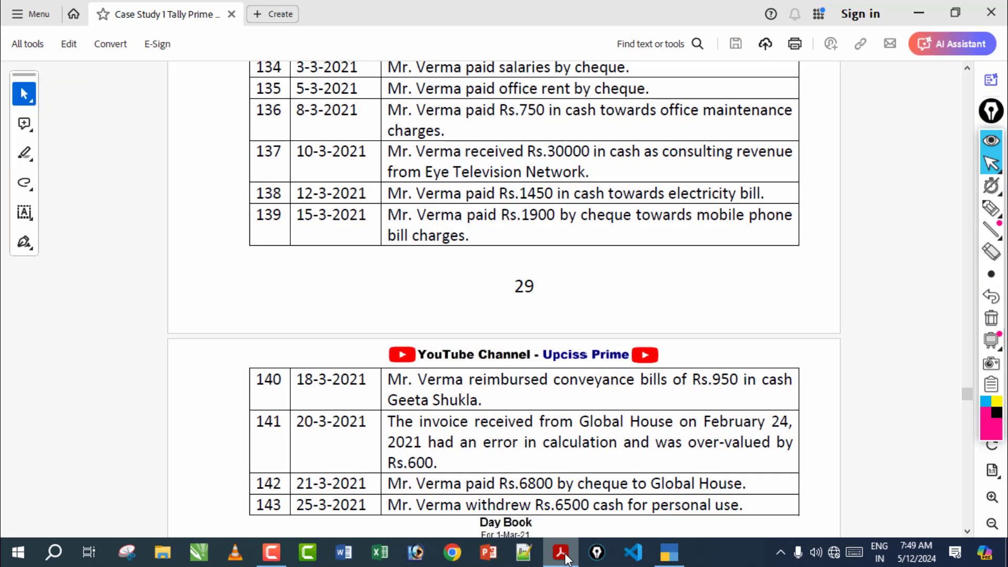
pyautogui.hotkey('alt', 'Tab')
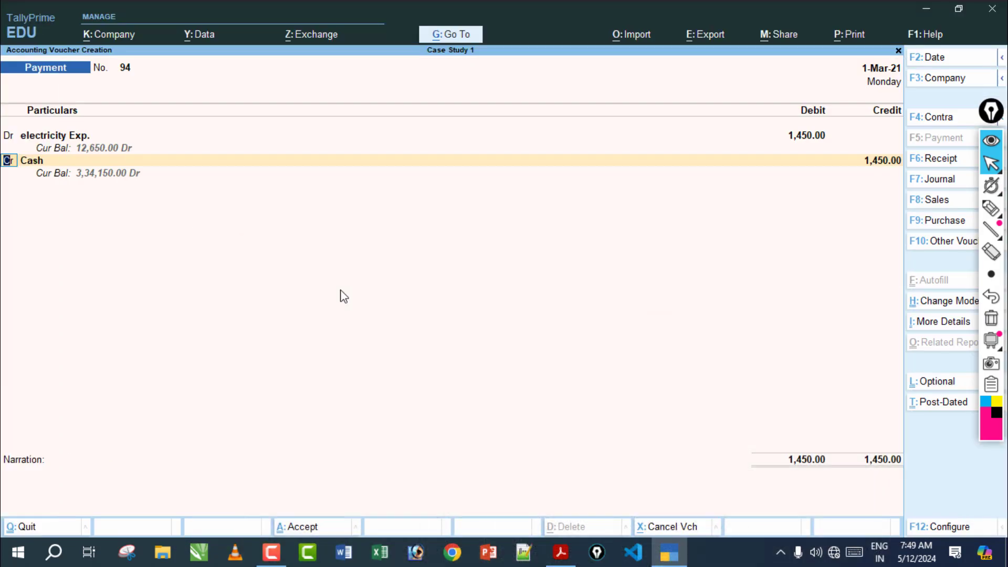
pyautogui.press('Return')
pyautogui.press('Return')
pyautogui.press('Return')
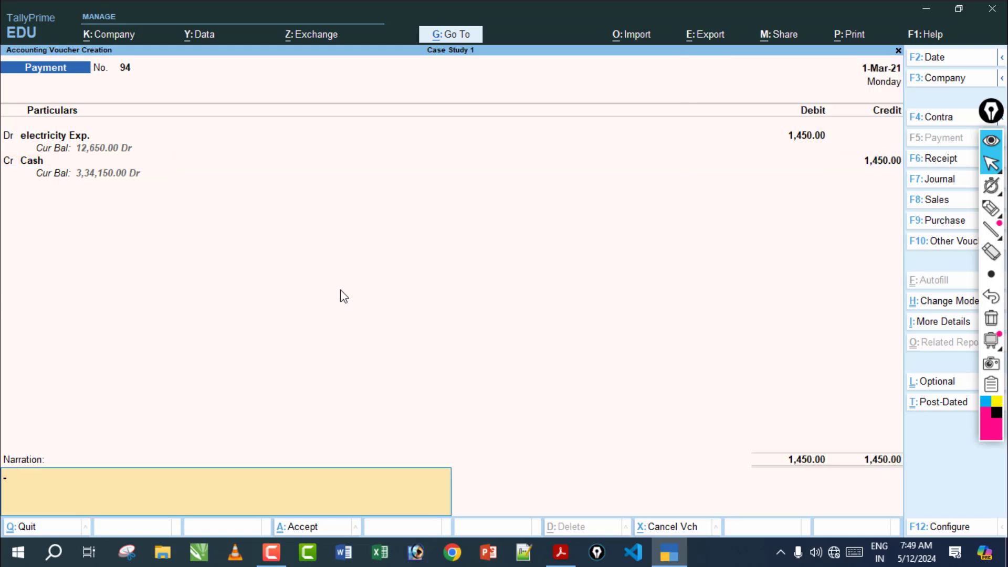
pyautogui.press('Return')
pyautogui.press('Return')
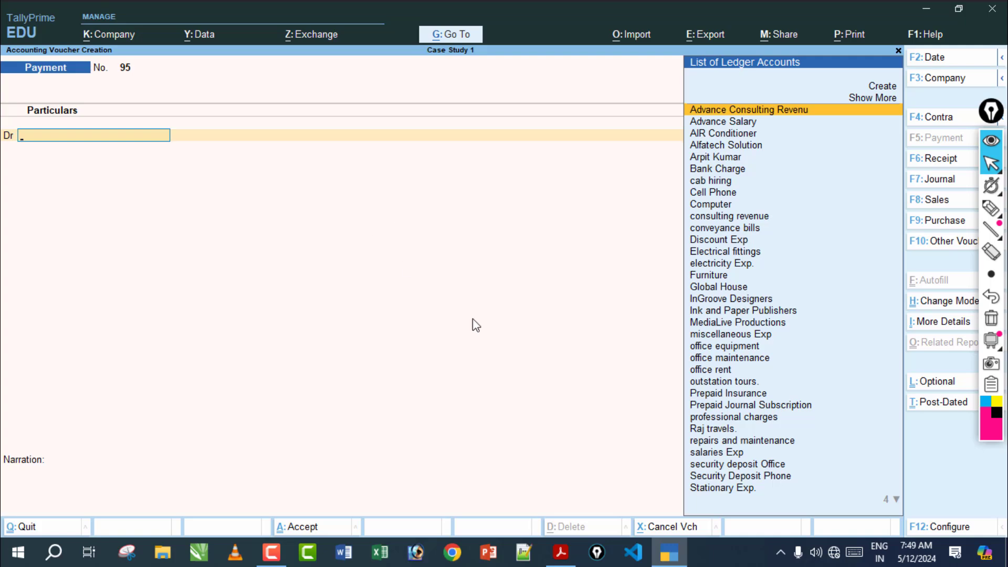
# Switch to the case study PDF, underline transaction 139, Rs.1900 paid by cheque towards mobile phone bill charges, and clear the marks
pyautogui.click(571, 550)
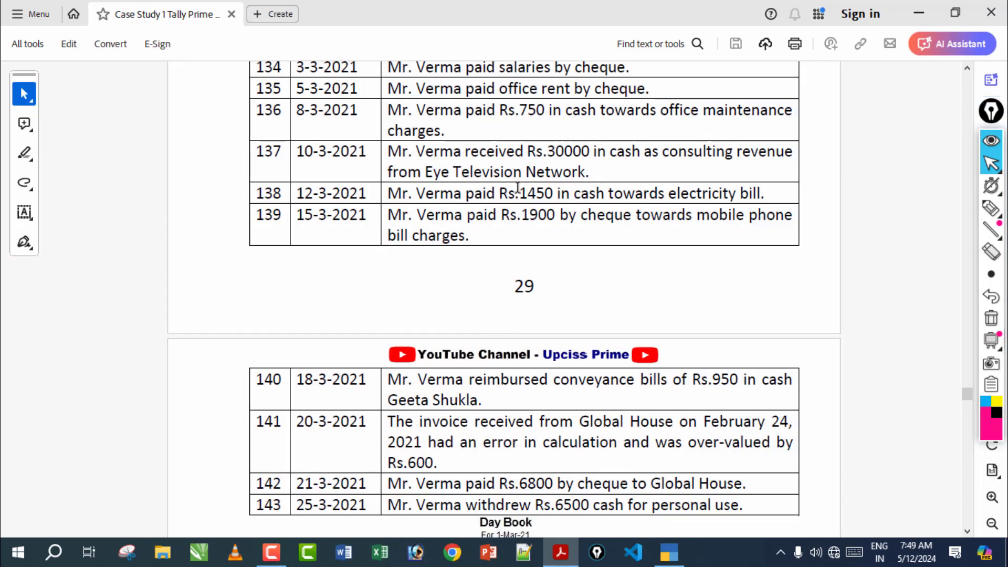
pyautogui.click(992, 208)
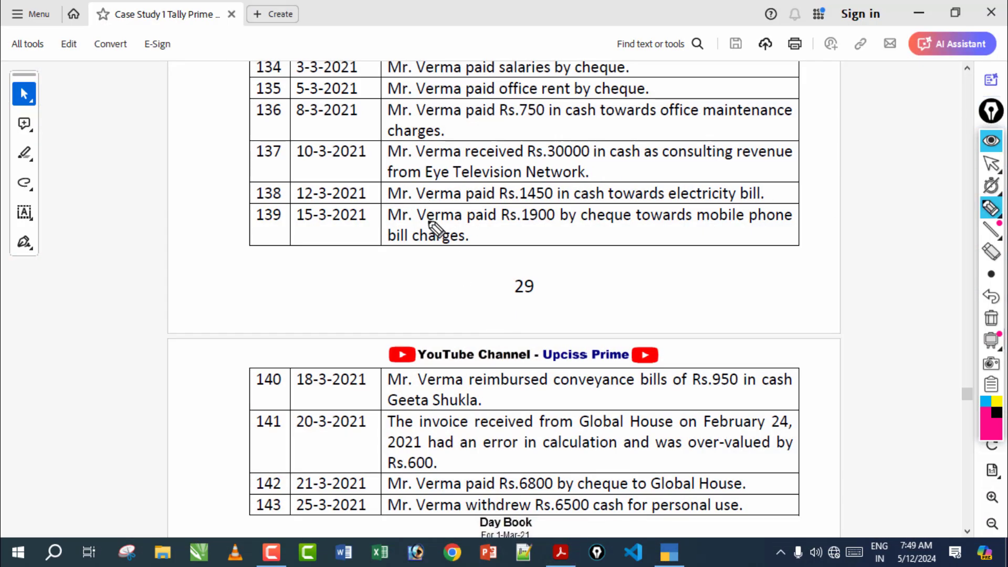
pyautogui.moveTo(389, 225); pyautogui.dragTo(751, 231)
pyautogui.moveTo(457, 251); pyautogui.dragTo(499, 252)
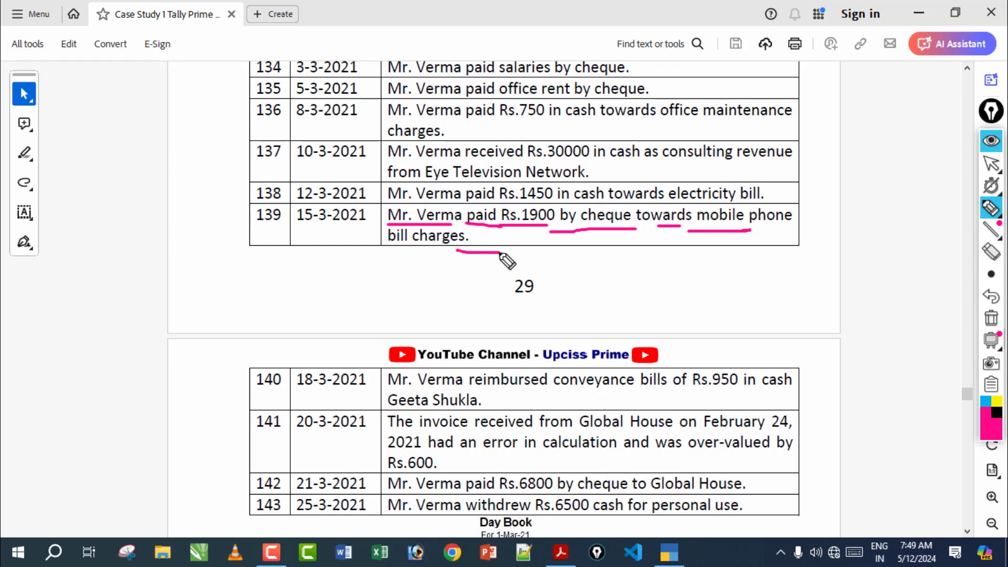
pyautogui.click(992, 319)
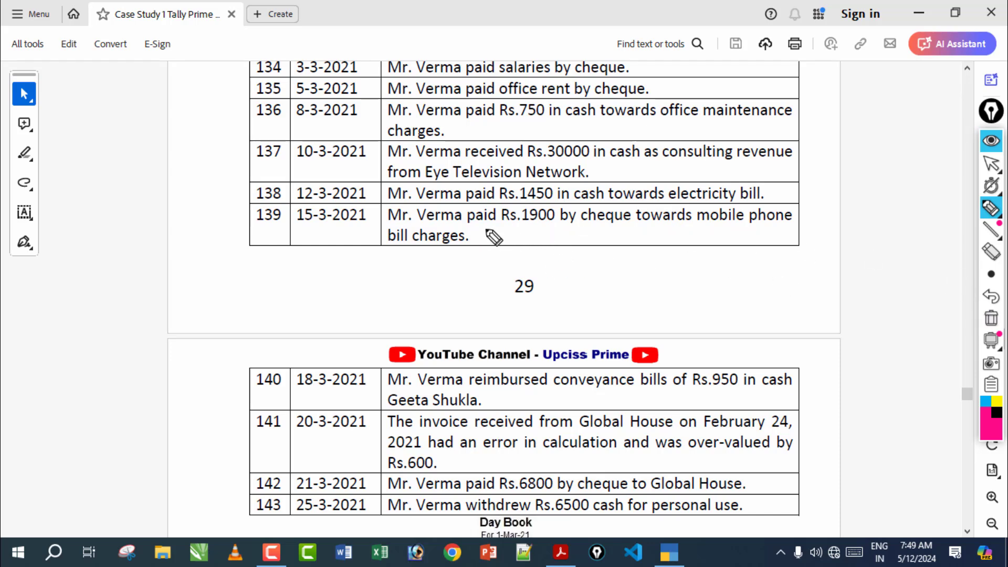
# Mark the debit and credit sides of the mobile phone bill payment in temporary ink, clear the marks, and leave the pen
pyautogui.moveTo(468, 226); pyautogui.dragTo(624, 230)
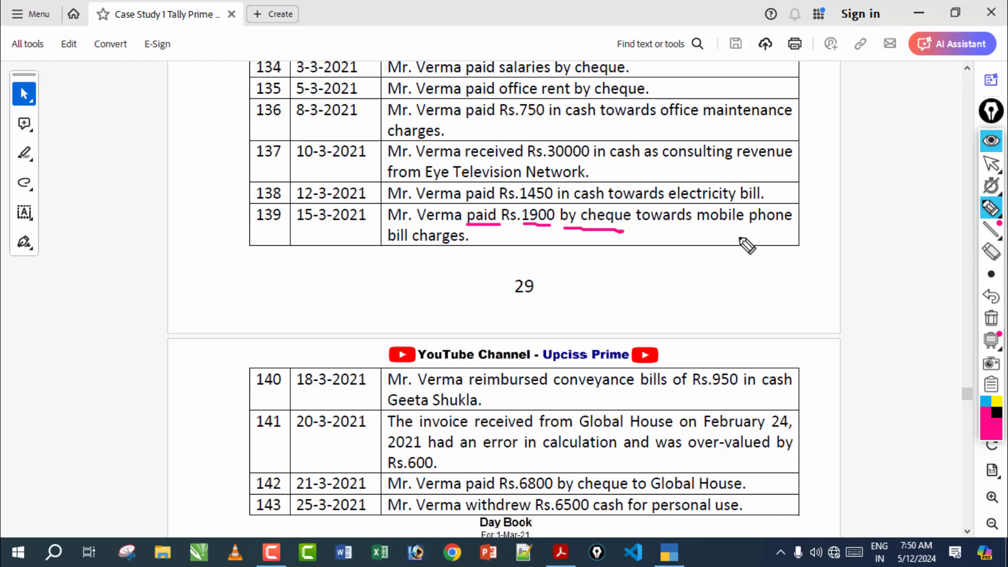
pyautogui.moveTo(708, 228); pyautogui.dragTo(794, 229)
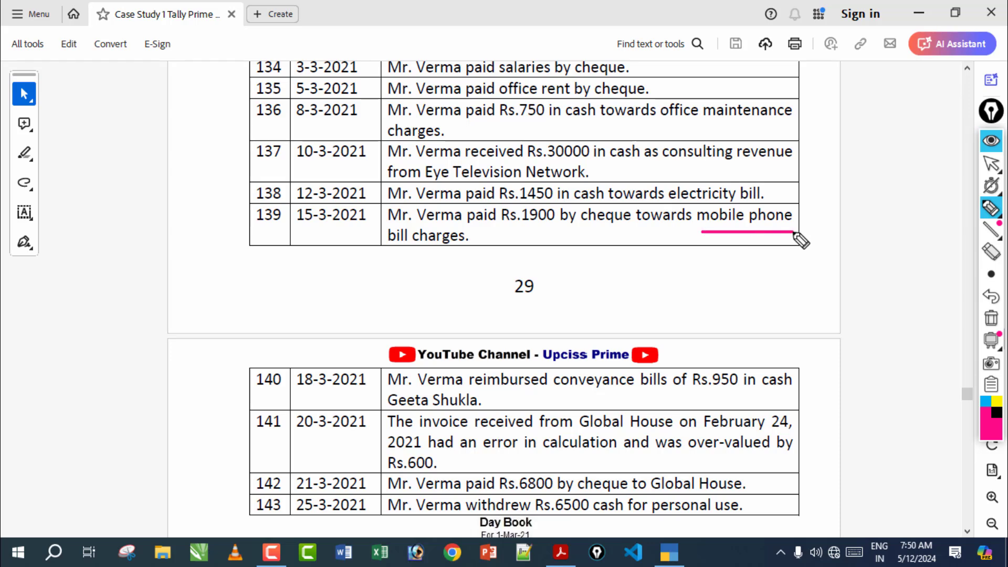
pyautogui.moveTo(702, 232); pyautogui.dragTo(794, 232)
pyautogui.moveTo(732, 236); pyautogui.dragTo(747, 261)
pyautogui.moveTo(702, 284)
pyautogui.mouseDown()
pyautogui.moveTo(761, 299)
pyautogui.moveTo(803, 284)
pyautogui.moveTo(760, 297)
pyautogui.moveTo(770, 315)
pyautogui.moveTo(837, 331)
pyautogui.moveTo(830, 322)
pyautogui.mouseUp()
pyautogui.click(990, 322)
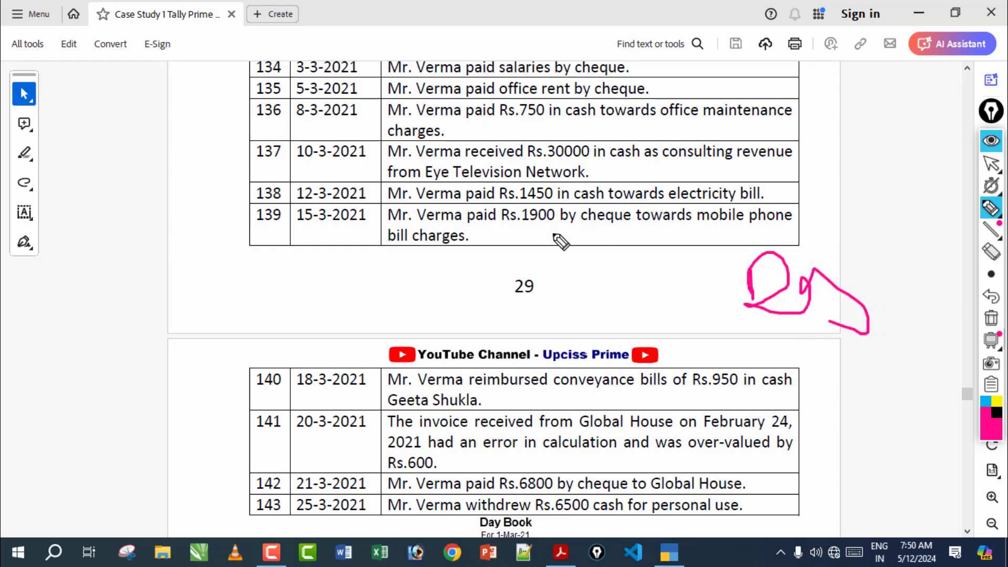
pyautogui.moveTo(538, 225); pyautogui.dragTo(631, 226)
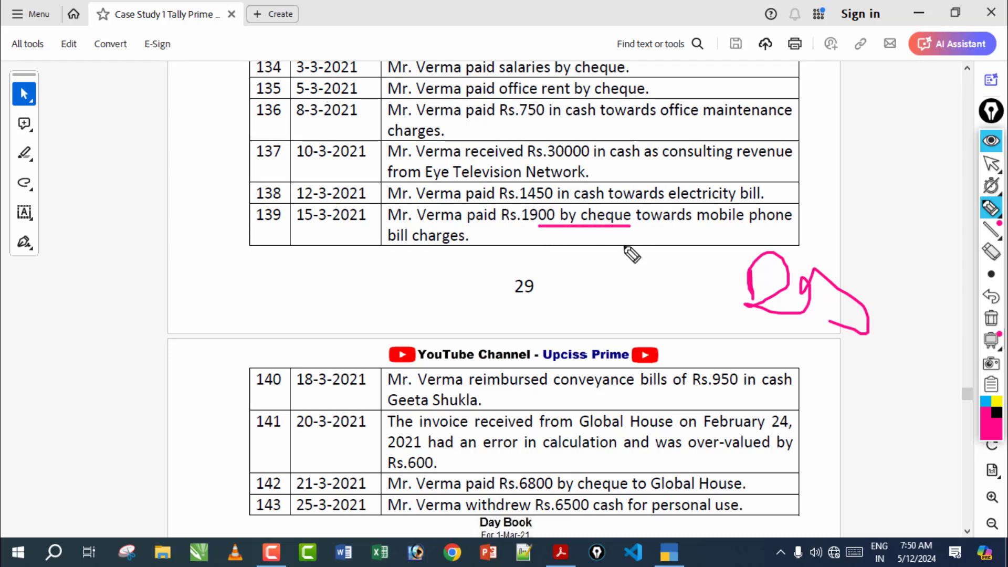
pyautogui.moveTo(732, 325); pyautogui.dragTo(767, 357)
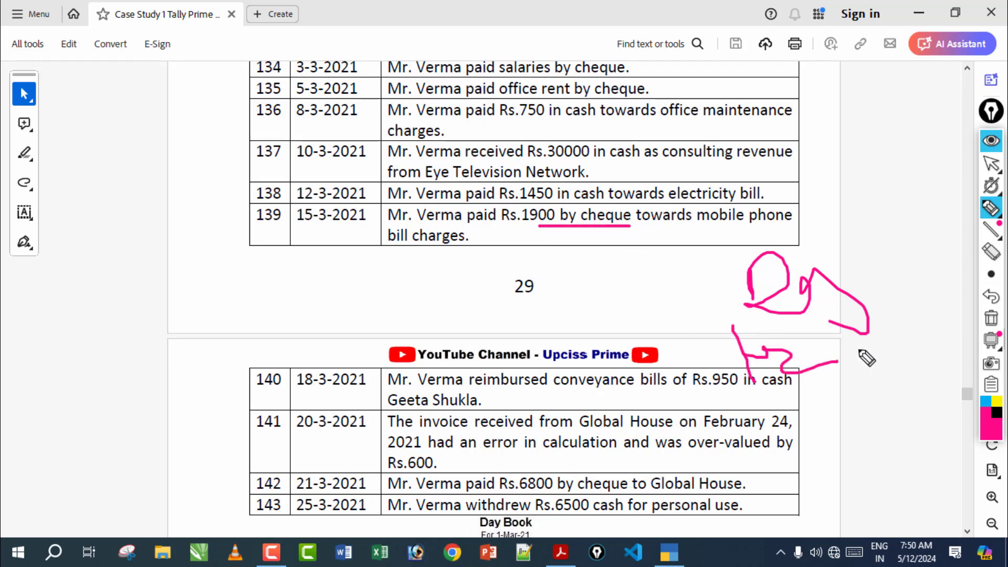
pyautogui.click(992, 318)
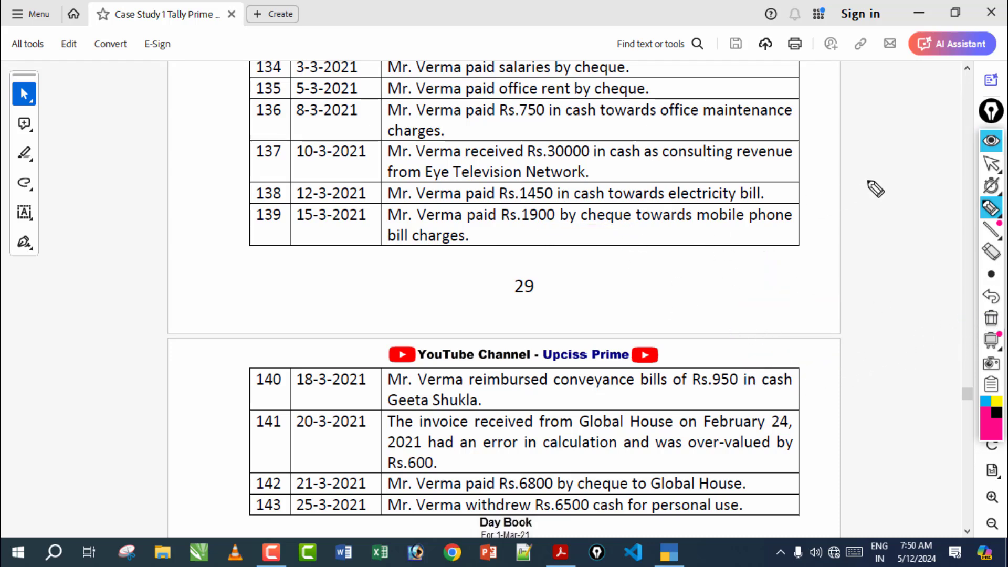
pyautogui.click(991, 163)
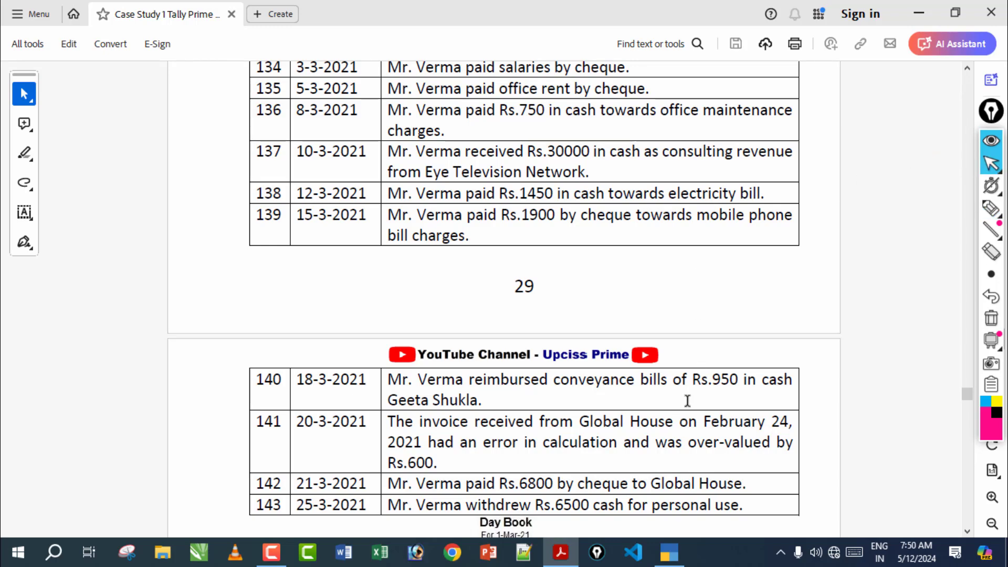
# Switch to TallyPrime, debit Telephone Exp. with 1900 as given in the case study PDF, and credit HDFC Bank
pyautogui.click(669, 552)
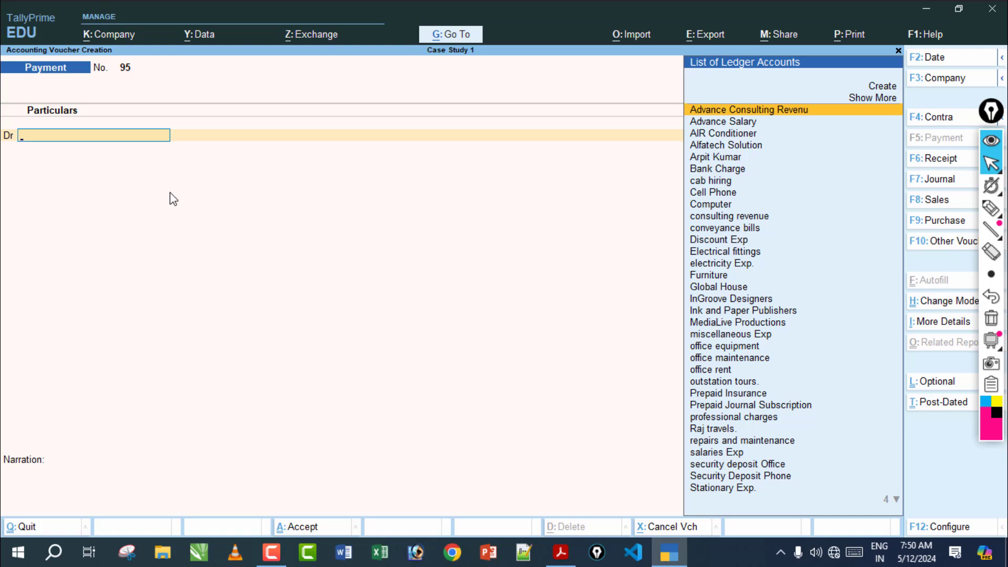
pyautogui.write('Te')
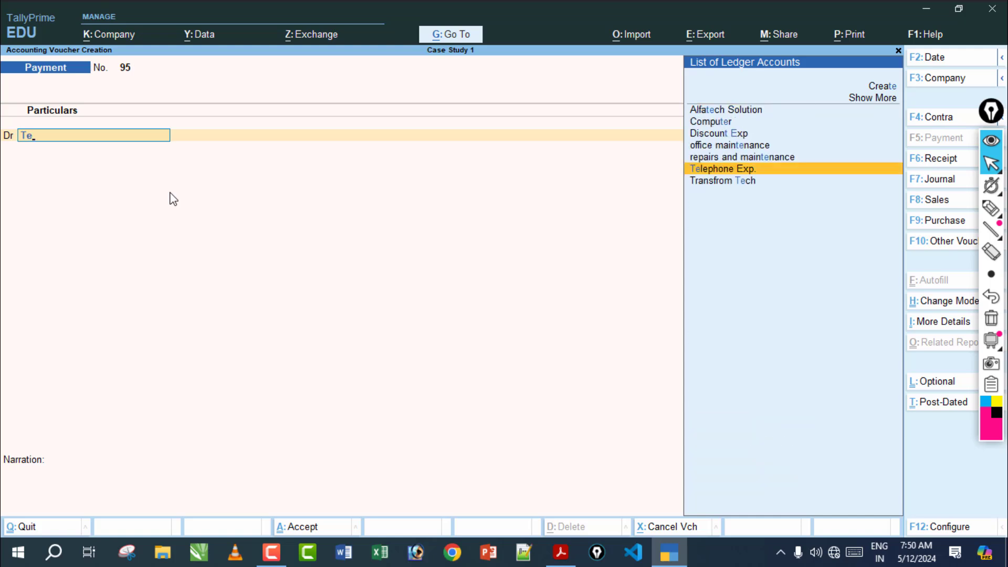
pyautogui.press('Return')
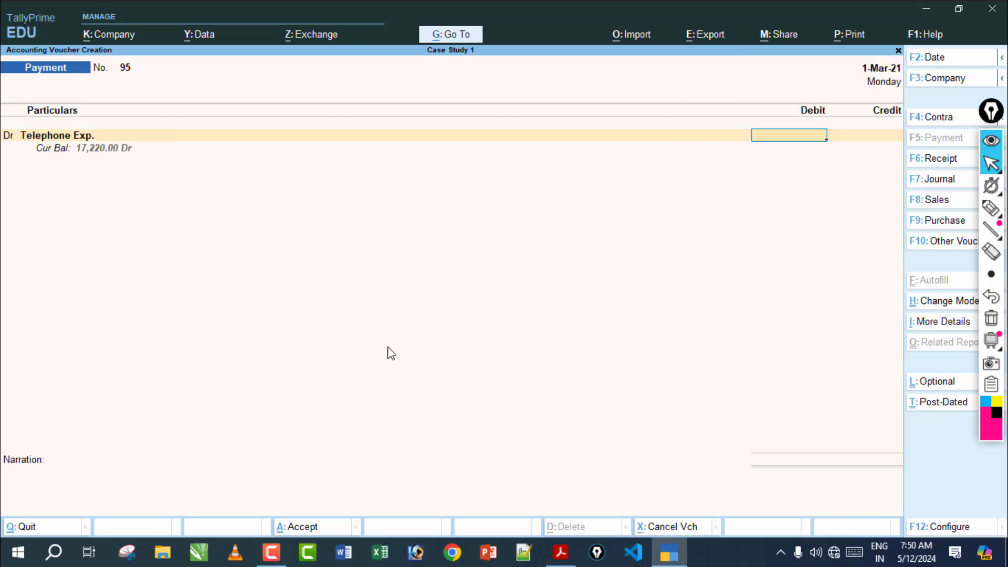
pyautogui.click(561, 552)
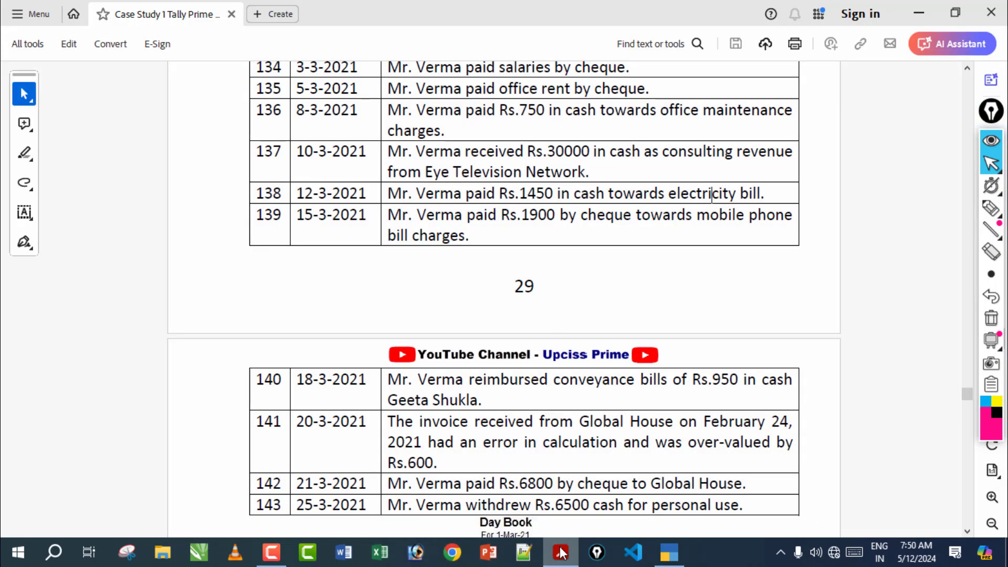
pyautogui.click(561, 553)
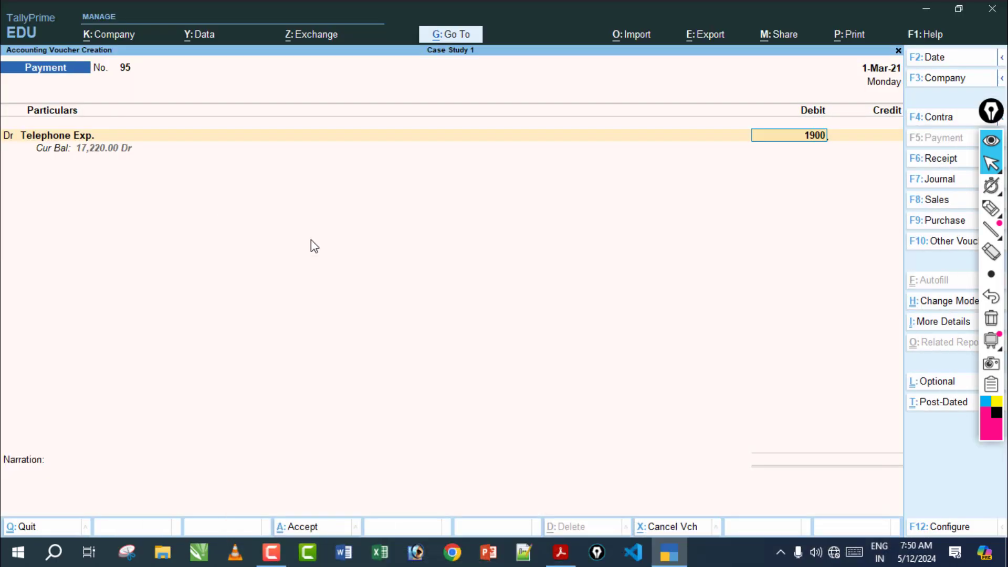
pyautogui.write('1900')
pyautogui.press('Return')
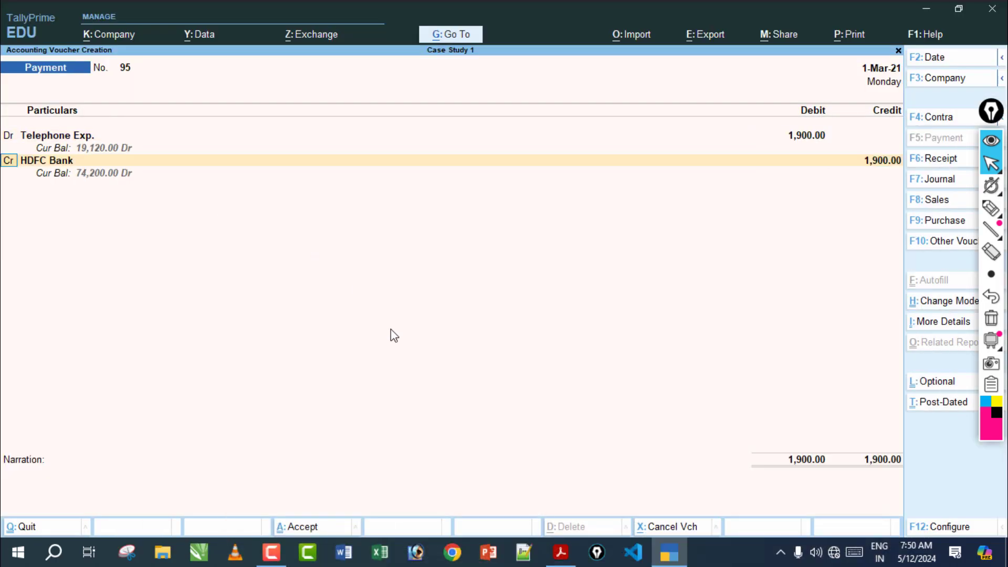
# Verify the cheque payment in the PDF, accept HDFC Bank's Cheque allocation without an instrument number, and save the voucher with an empty narration
pyautogui.click(563, 560)
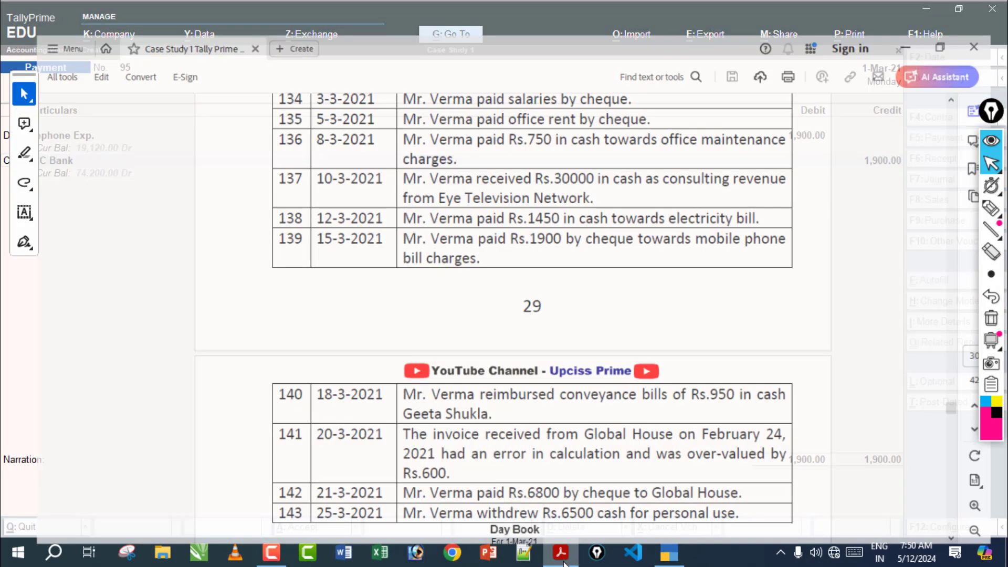
pyautogui.click(563, 560)
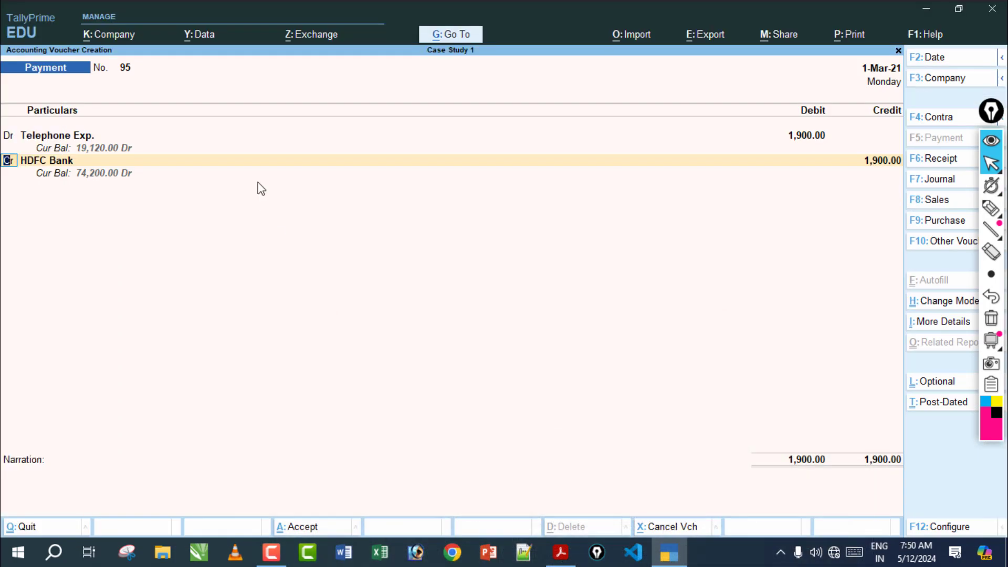
pyautogui.press('Return')
pyautogui.press('Return')
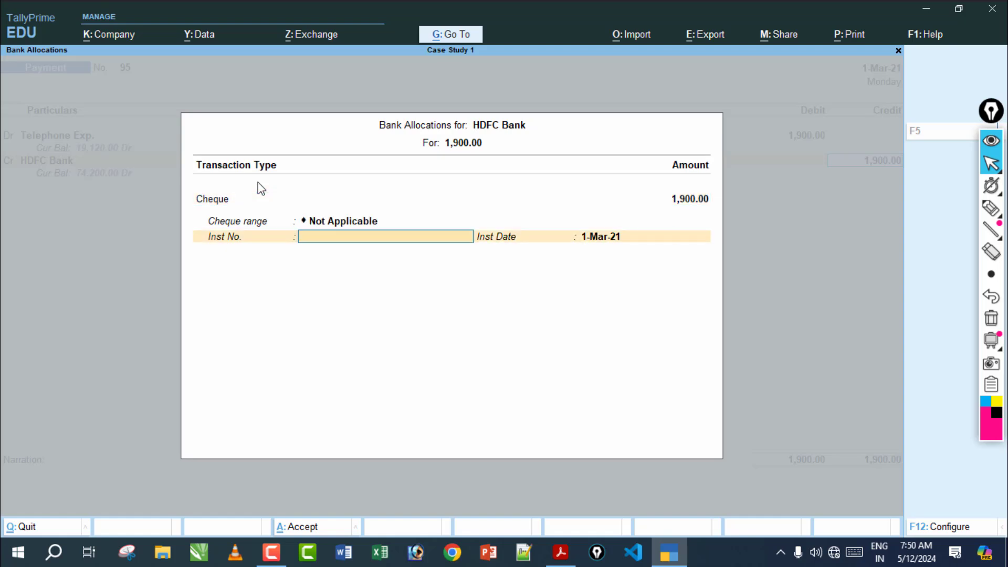
pyautogui.press('Return')
pyautogui.press('Return')
pyautogui.press('Return')
pyautogui.press('Return')
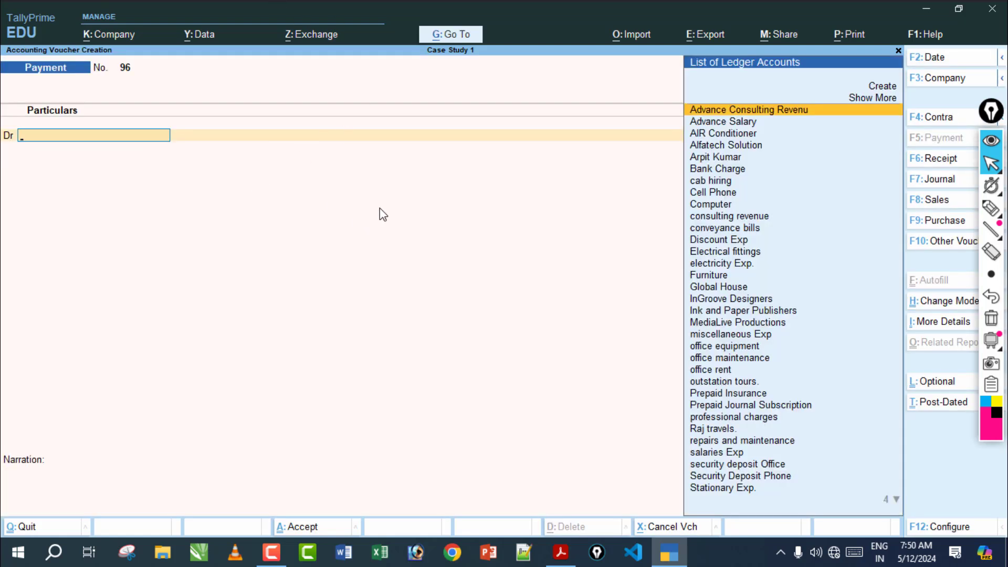
# Switch to the case study PDF, underline transaction 140, conveyance bills of Rs.950 reimbursed in cash, and clear the marks
pyautogui.click(561, 552)
pyautogui.scroll(-4, 578, 162)
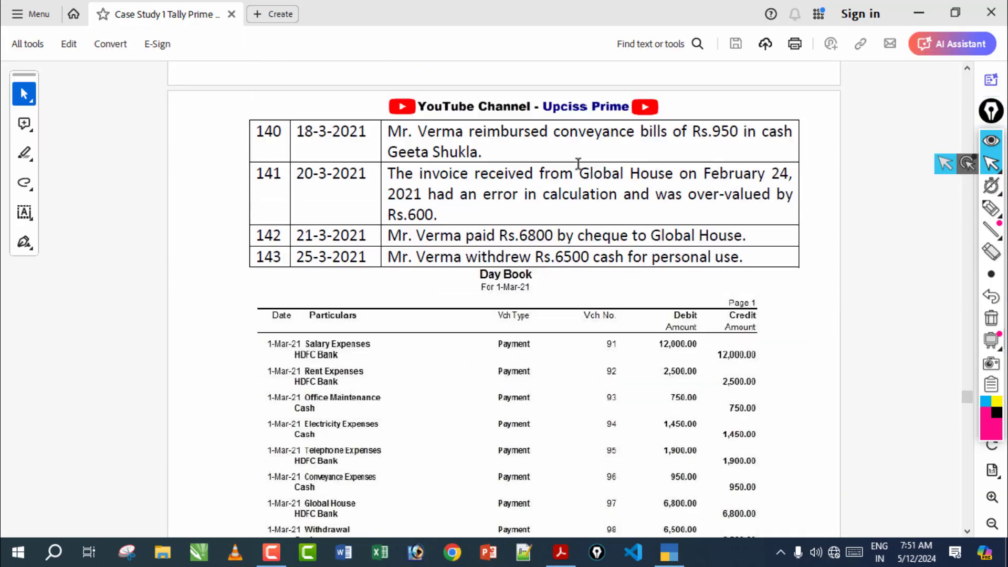
pyautogui.click(981, 218)
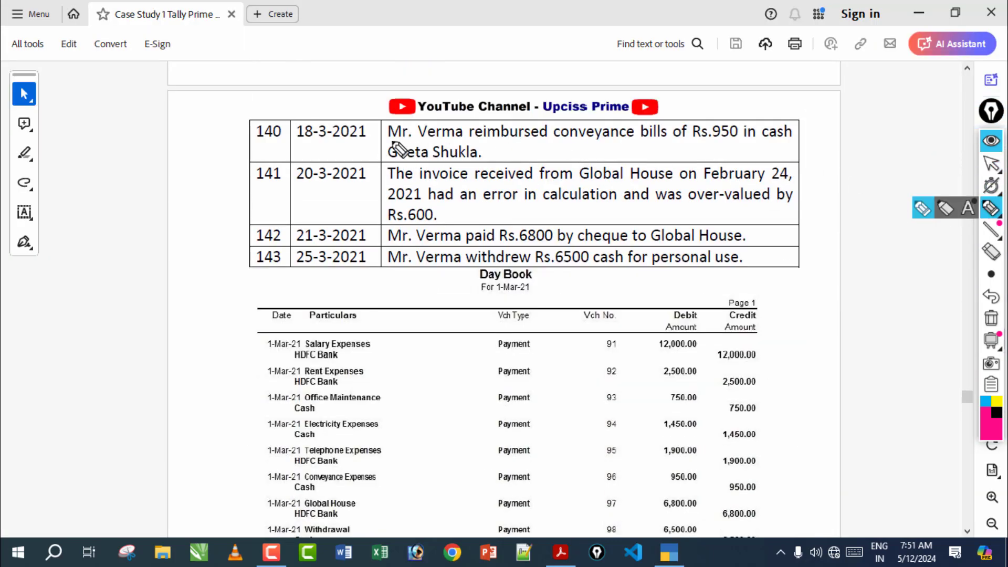
pyautogui.moveTo(382, 140); pyautogui.dragTo(818, 144)
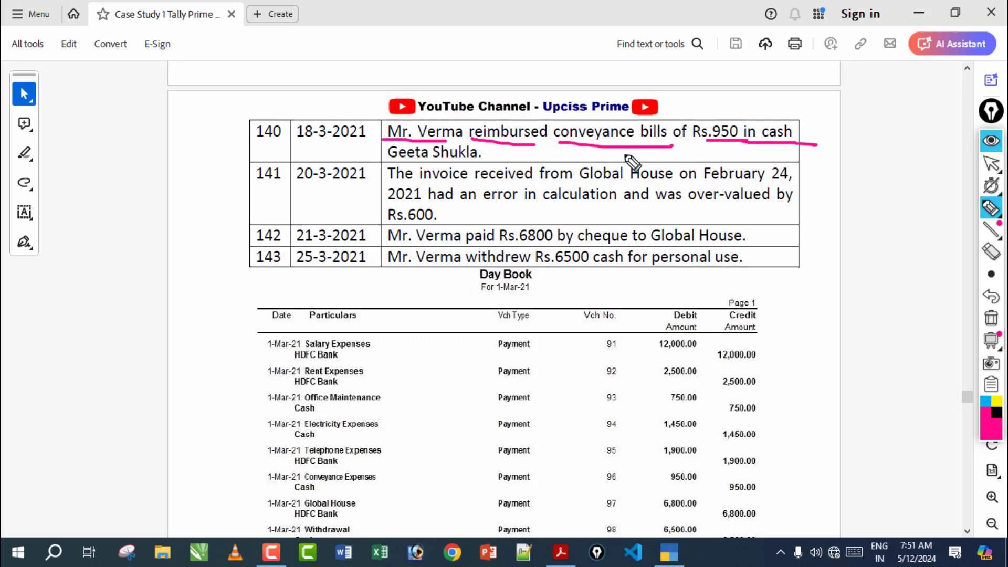
pyautogui.moveTo(487, 153); pyautogui.dragTo(545, 151)
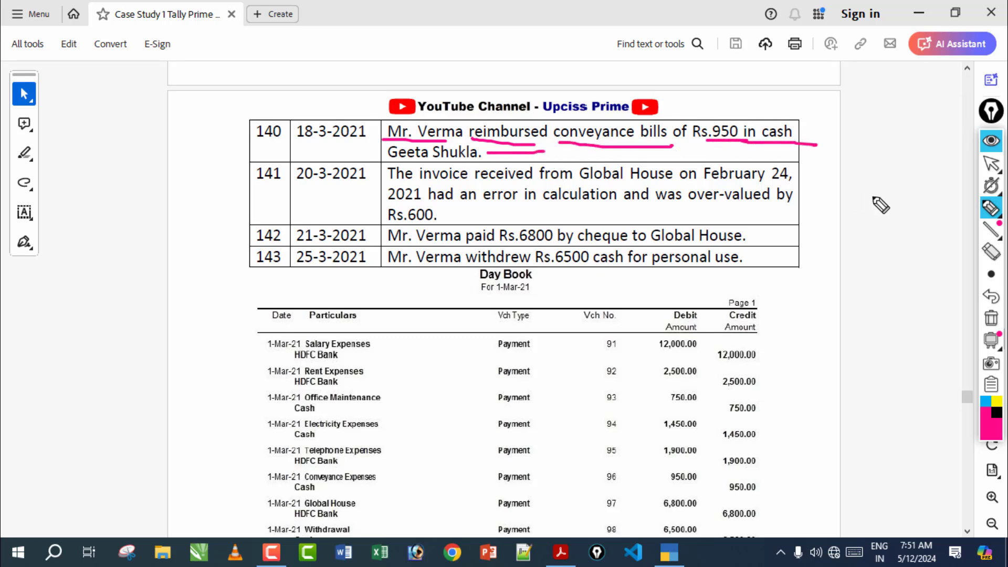
pyautogui.click(991, 318)
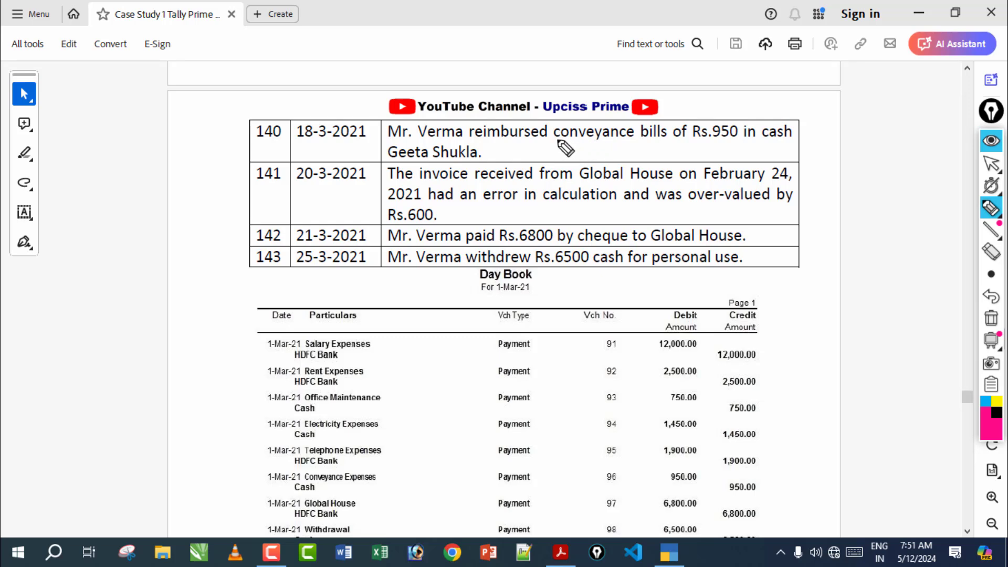
pyautogui.moveTo(559, 141); pyautogui.dragTo(747, 140)
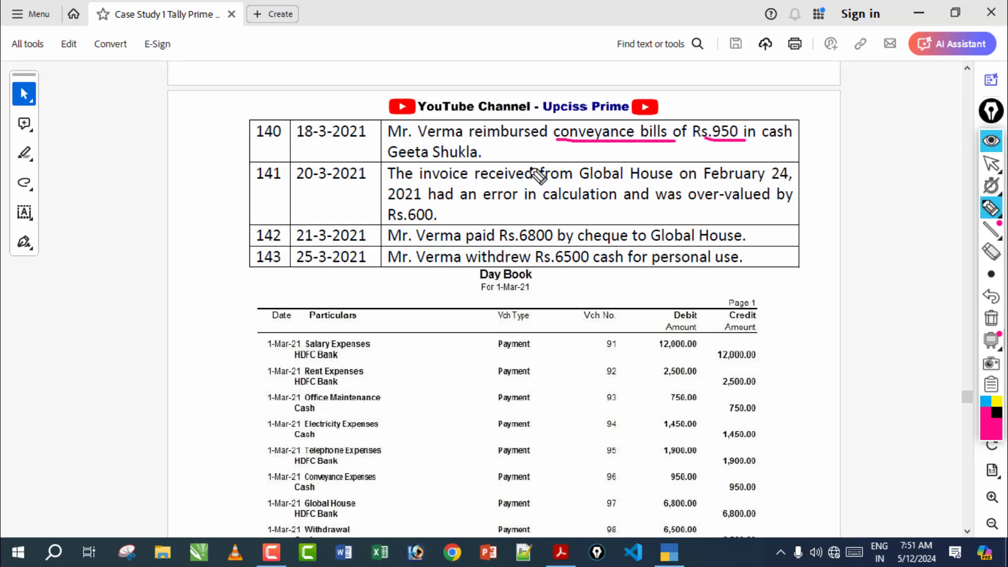
pyautogui.moveTo(505, 154); pyautogui.dragTo(532, 154)
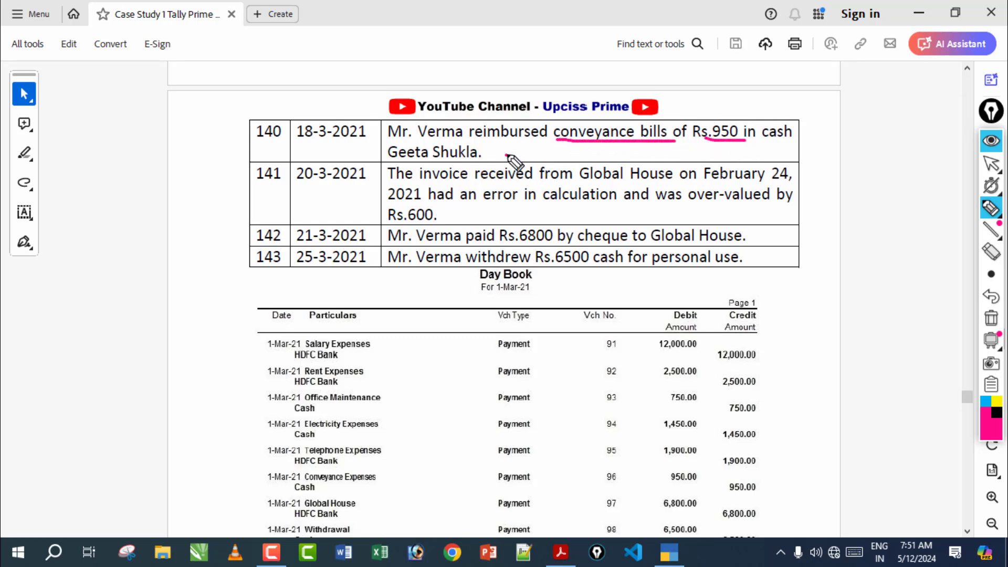
pyautogui.click(992, 319)
# Sketch temporary ink strokes from transaction 140 down to the Day Book listing, clear them, and leave the pen
pyautogui.moveTo(590, 148)
pyautogui.mouseDown()
pyautogui.moveTo(619, 225)
pyautogui.moveTo(762, 246)
pyautogui.mouseUp()
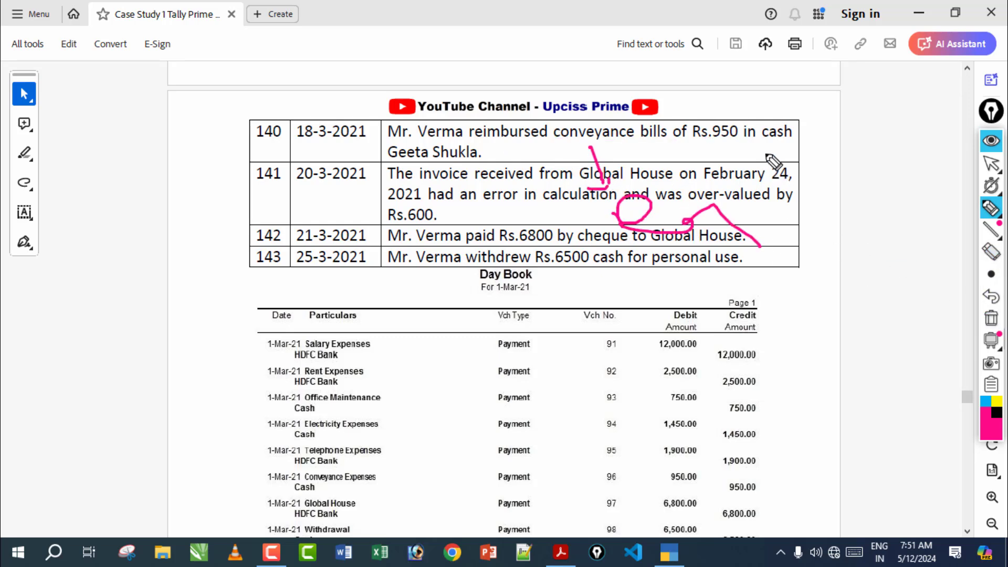
pyautogui.moveTo(762, 155)
pyautogui.mouseDown()
pyautogui.moveTo(667, 314)
pyautogui.moveTo(756, 313)
pyautogui.mouseUp()
pyautogui.moveTo(607, 351); pyautogui.dragTo(827, 348)
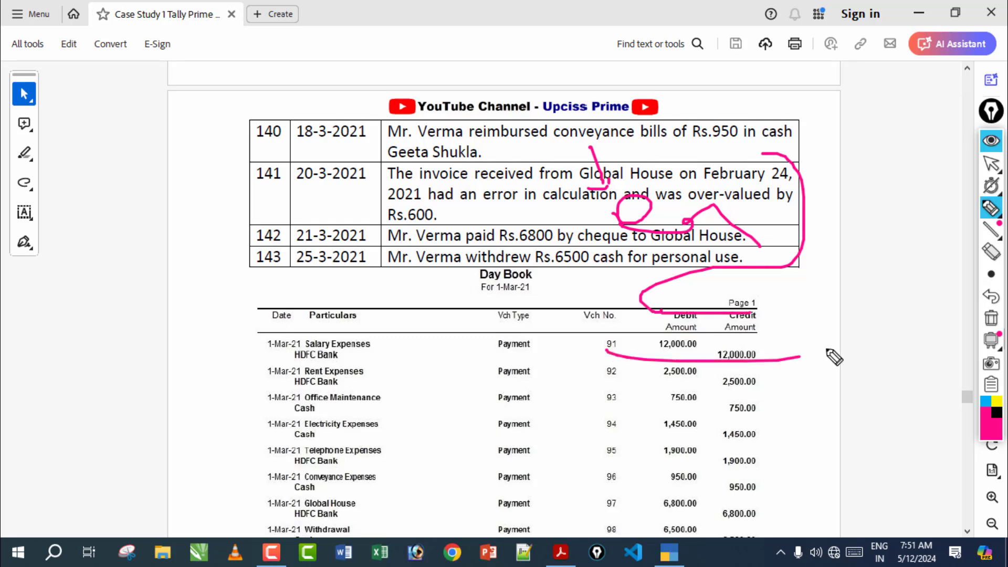
pyautogui.click(991, 318)
pyautogui.click(992, 163)
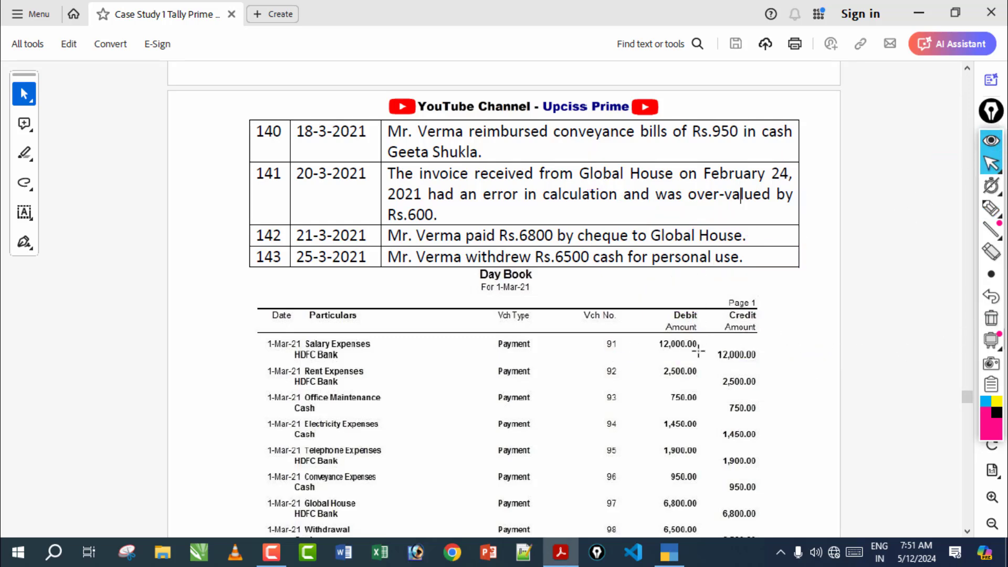
# Switch to TallyPrime and debit conveyance bills with 950, checking the amount in the case study PDF
pyautogui.click(669, 552)
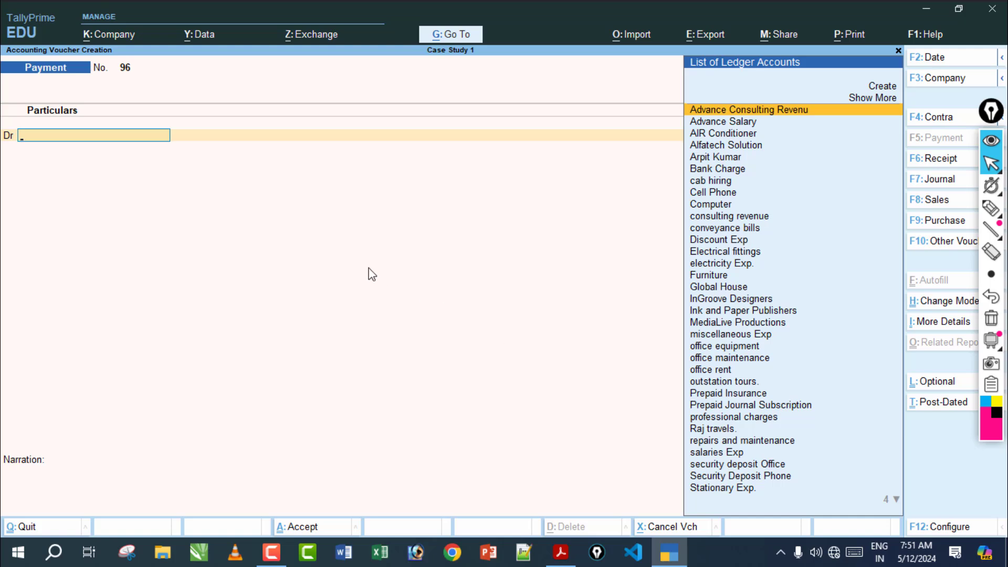
pyautogui.write('Con')
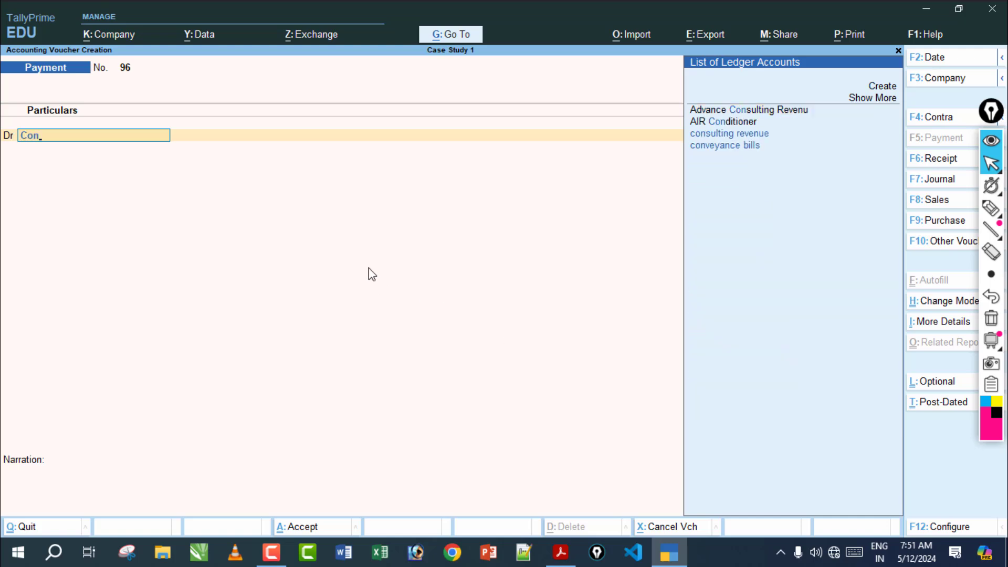
pyautogui.press('Down')
pyautogui.press('Return')
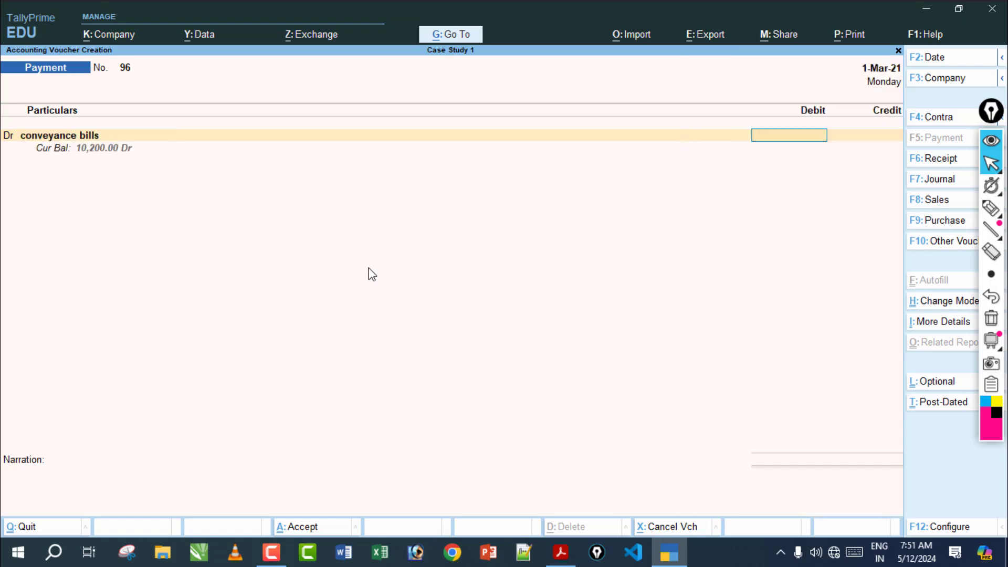
pyautogui.click(563, 558)
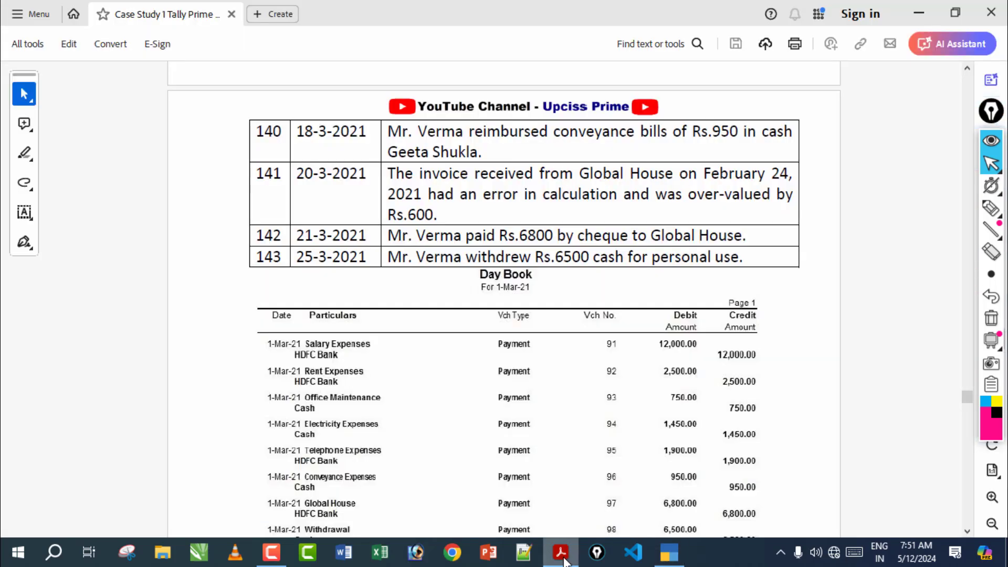
pyautogui.click(565, 560)
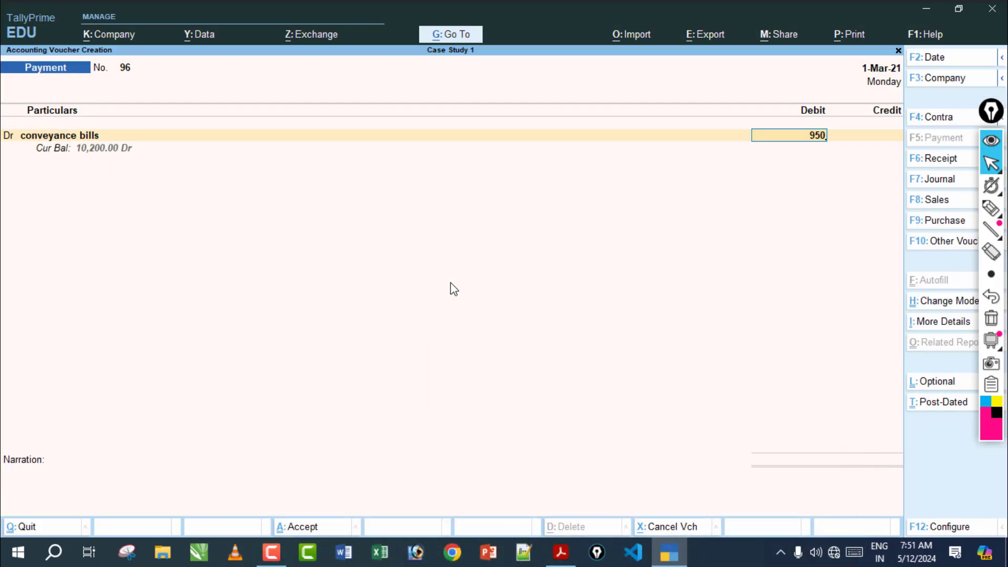
pyautogui.press('Return')
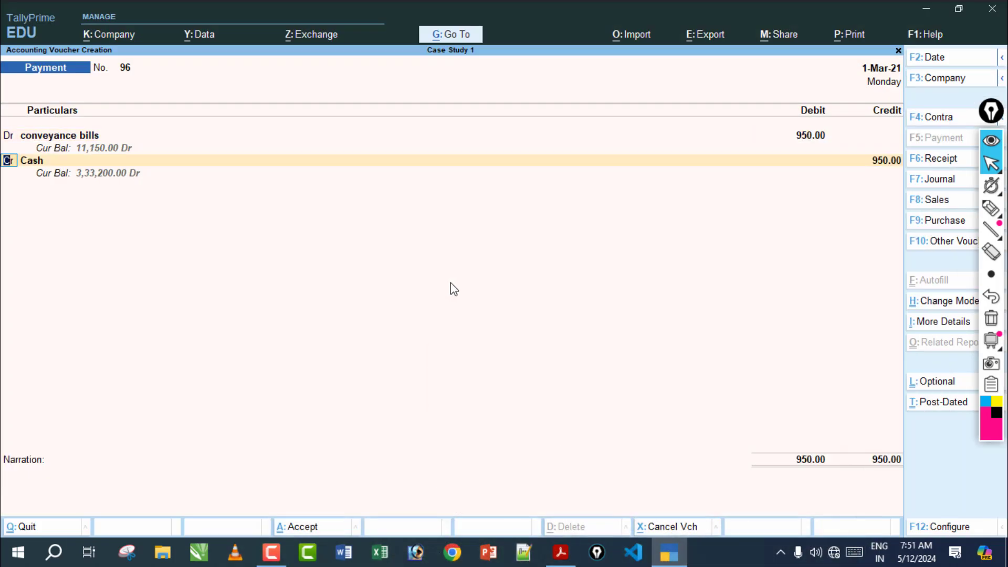
# Credit Cash with 950 and save the payment voucher with an empty narration
pyautogui.press('Return')
pyautogui.press('Return')
pyautogui.press('Return')
pyautogui.press('Return')
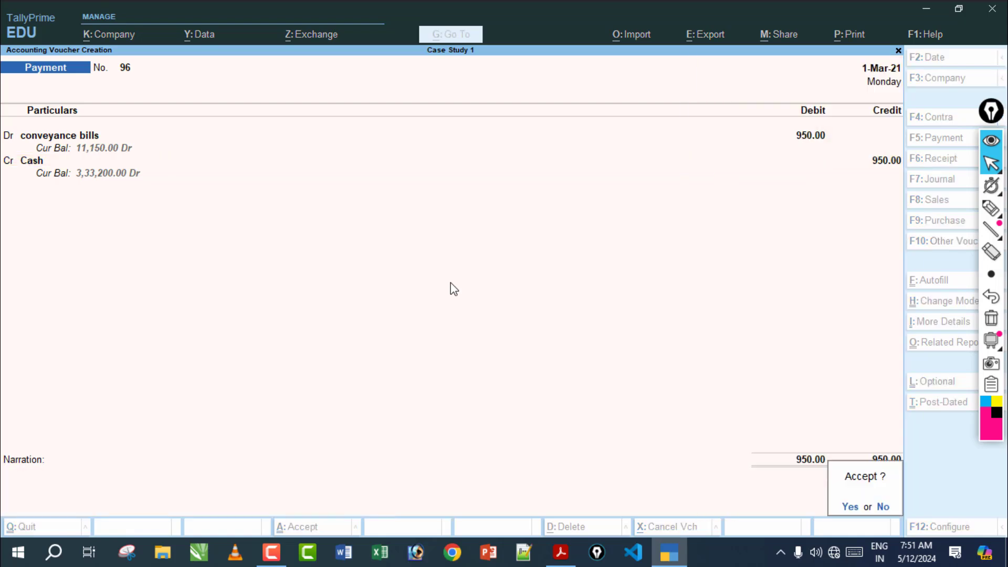
pyautogui.press('Return')
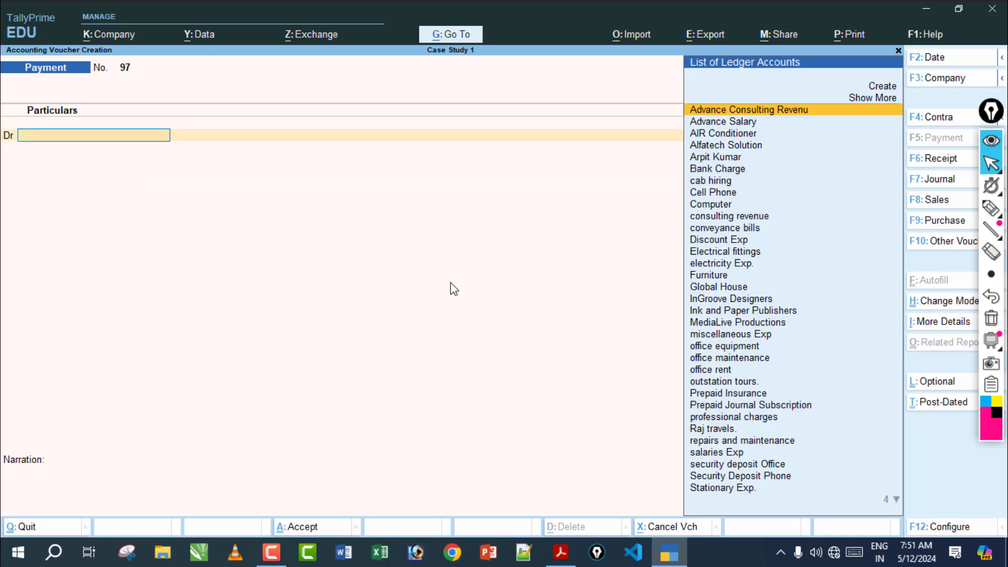
# Switch to the case study PDF, underline transaction 141 about the over-valued Global House invoice, and clear the marks
pyautogui.click(561, 552)
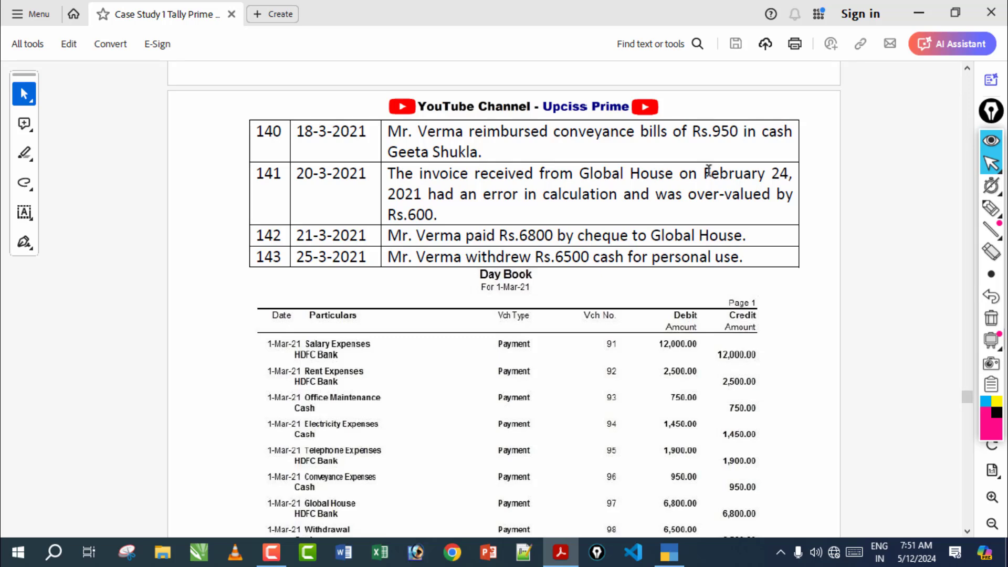
pyautogui.click(992, 208)
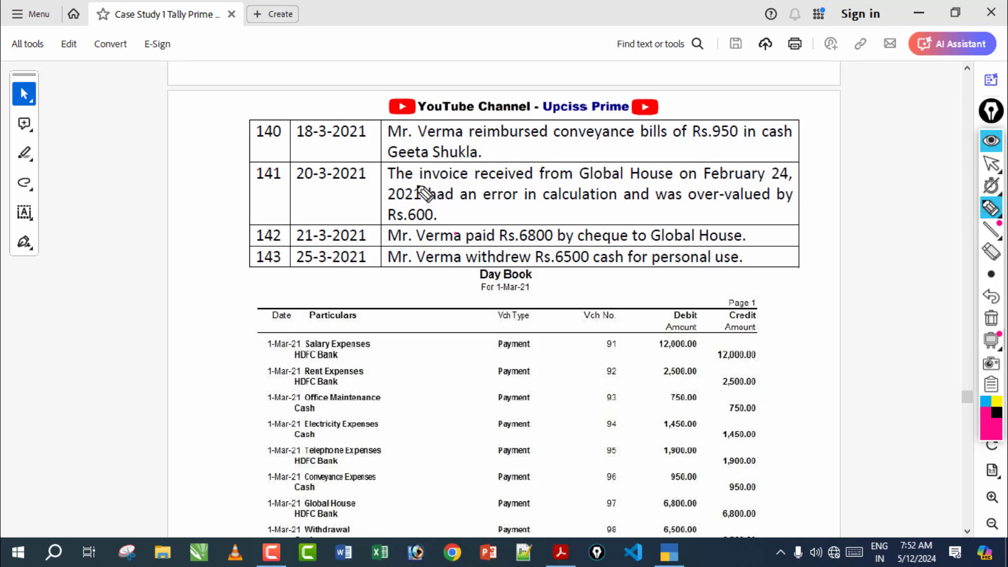
pyautogui.moveTo(398, 193); pyautogui.dragTo(624, 190)
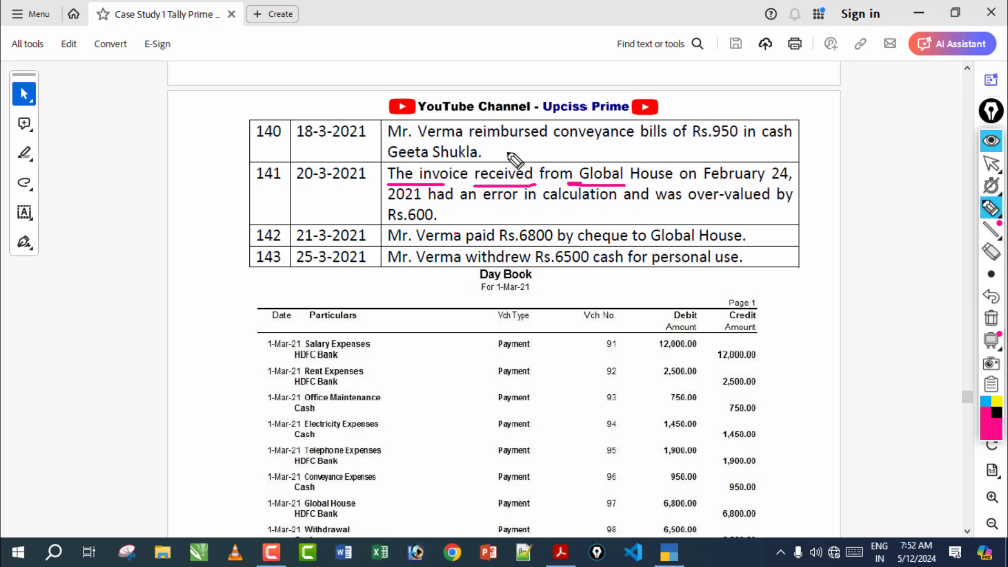
pyautogui.moveTo(776, 186); pyautogui.dragTo(813, 185)
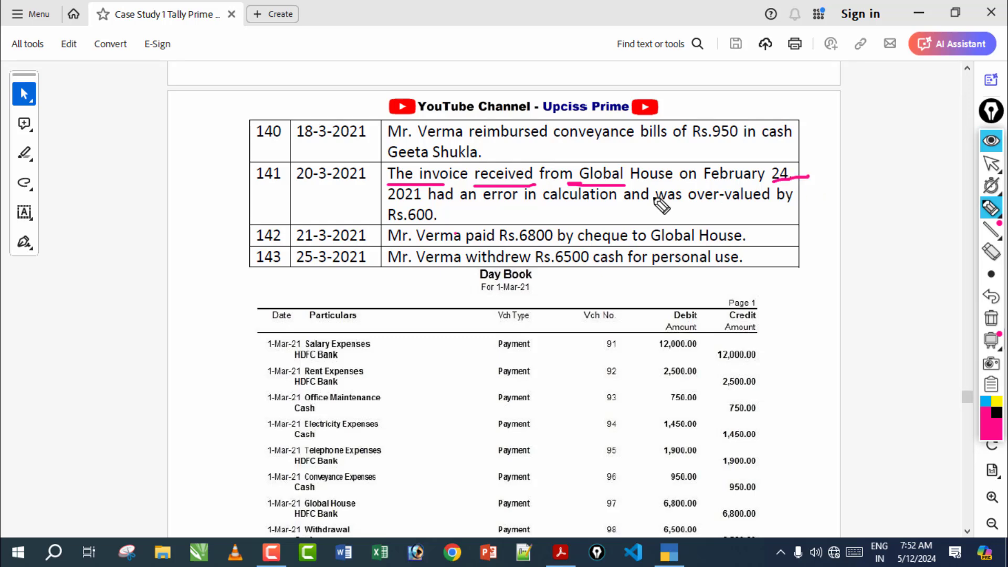
pyautogui.moveTo(395, 211); pyautogui.dragTo(828, 207)
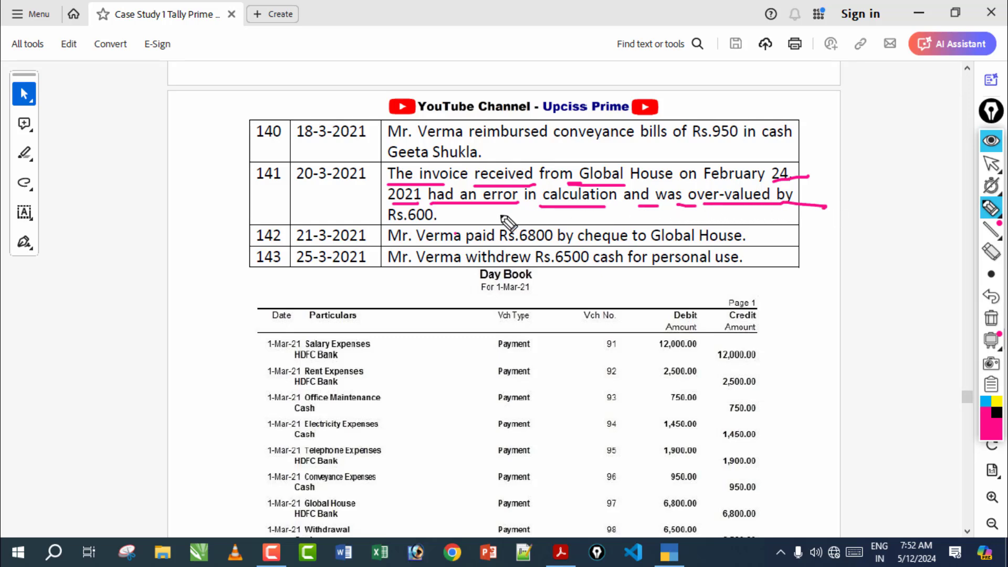
pyautogui.moveTo(464, 221); pyautogui.dragTo(531, 220)
pyautogui.click(997, 320)
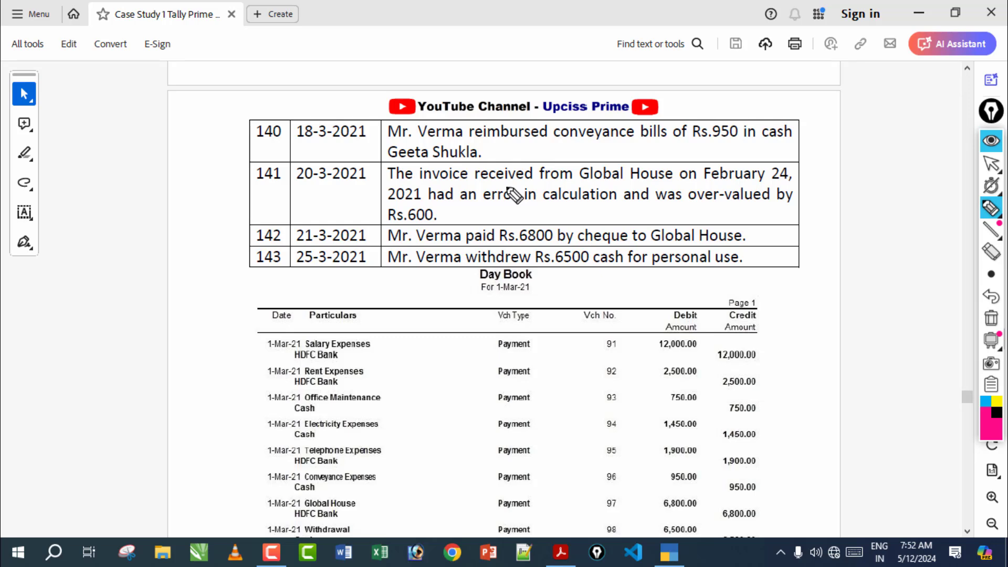
# Underline the error in calculation, the over-valuation and the Rs.600 difference in transaction 141, and clear the marks
pyautogui.moveTo(484, 204); pyautogui.dragTo(625, 204)
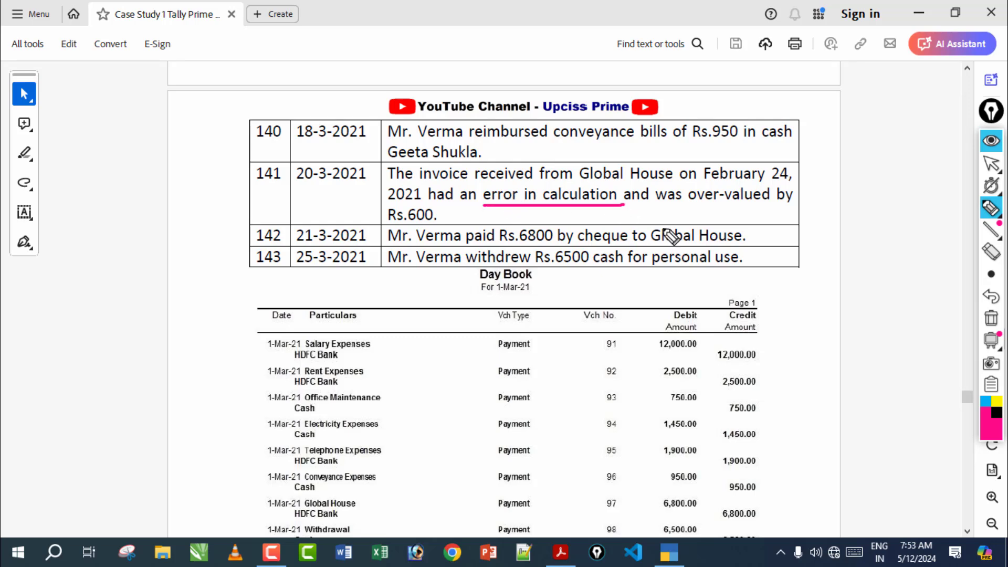
pyautogui.moveTo(692, 205); pyautogui.dragTo(757, 204)
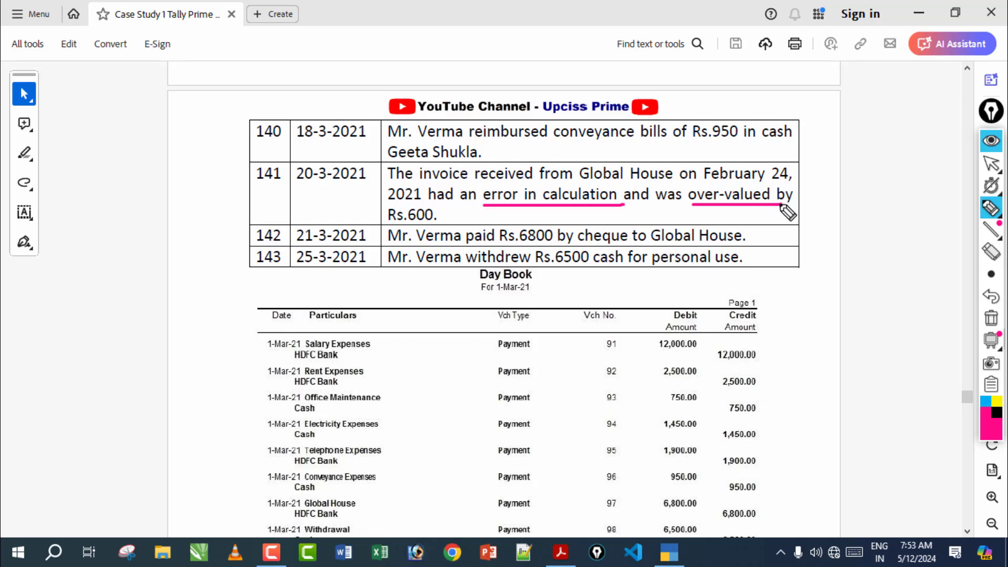
pyautogui.moveTo(449, 217); pyautogui.dragTo(508, 215)
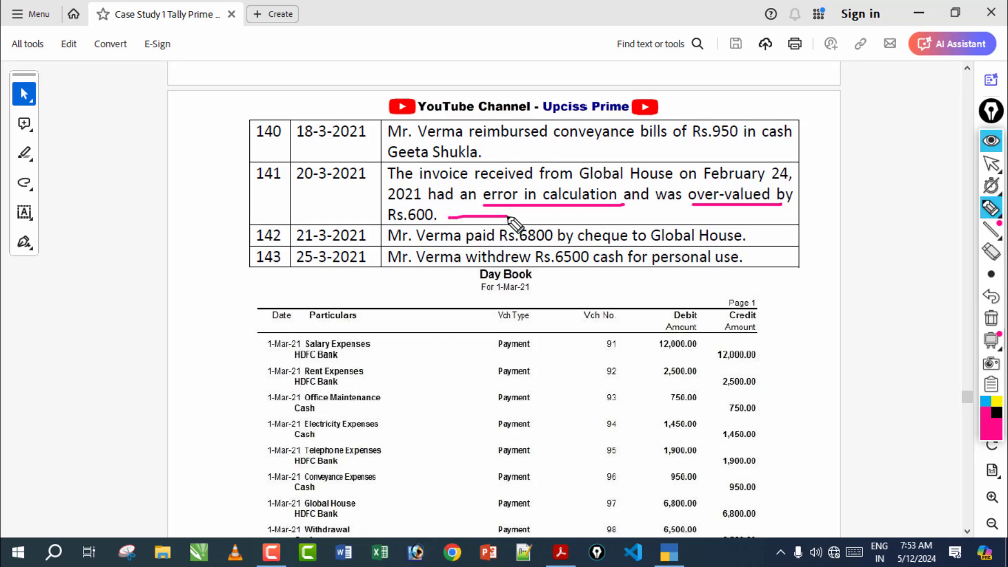
pyautogui.click(999, 320)
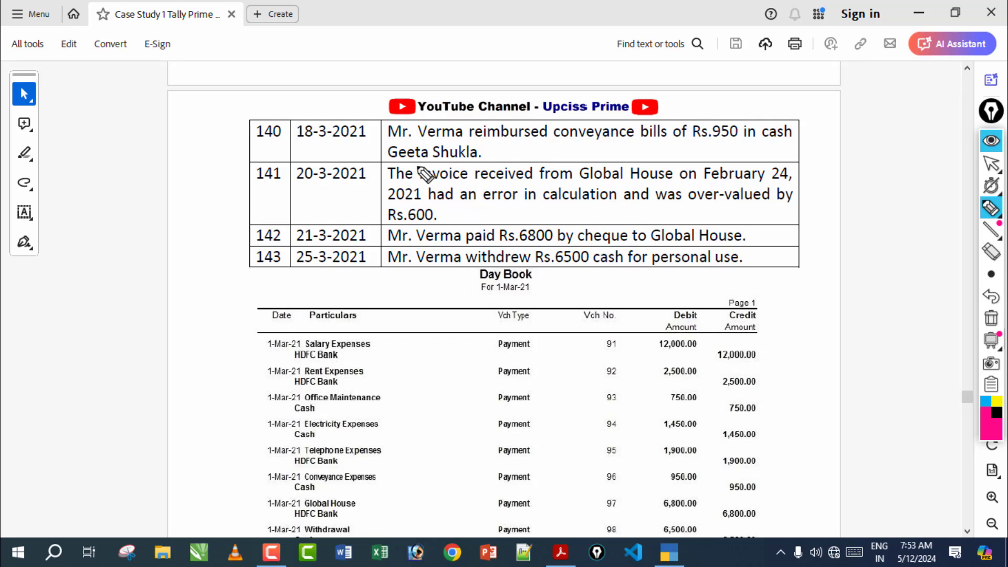
# Mark Global House and the February 24, 2021 invoice date in transaction 141, clearing the ink after each
pyautogui.moveTo(661, 156)
pyautogui.mouseDown()
pyautogui.moveTo(612, 148)
pyautogui.moveTo(603, 183)
pyautogui.moveTo(583, 180)
pyautogui.mouseUp()
pyautogui.click(1001, 322)
pyautogui.moveTo(773, 176); pyautogui.dragTo(827, 176)
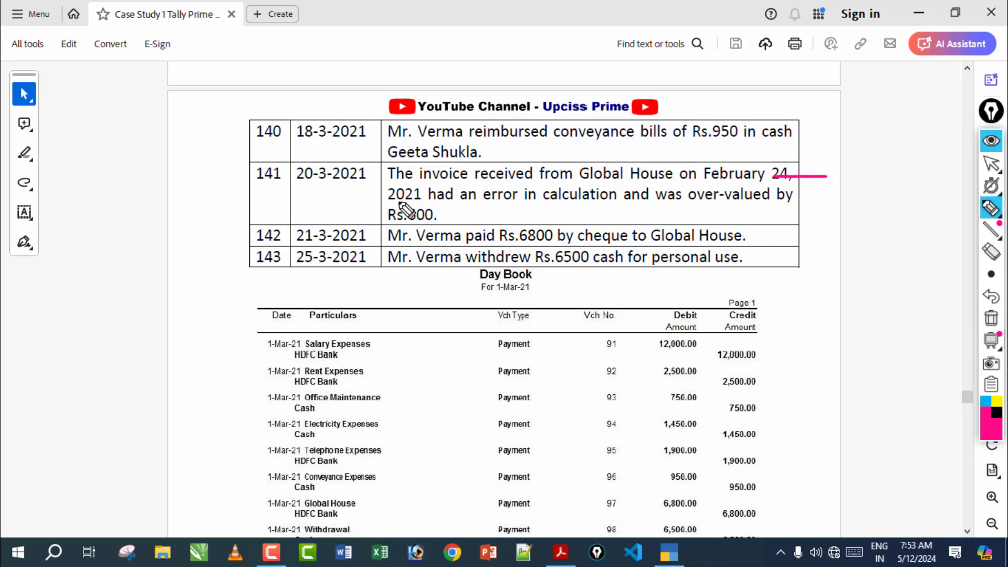
pyautogui.moveTo(380, 206); pyautogui.dragTo(467, 207)
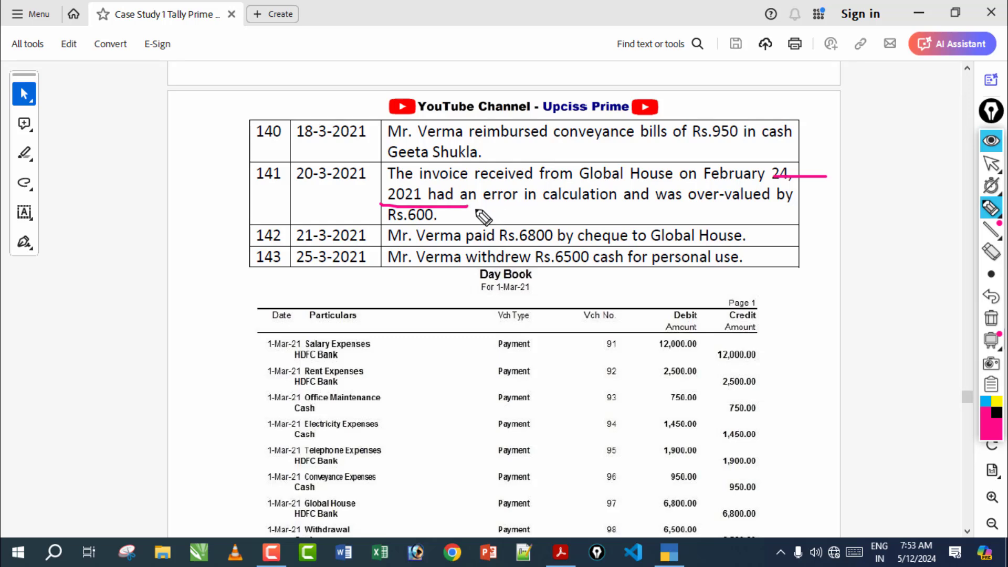
pyautogui.click(992, 318)
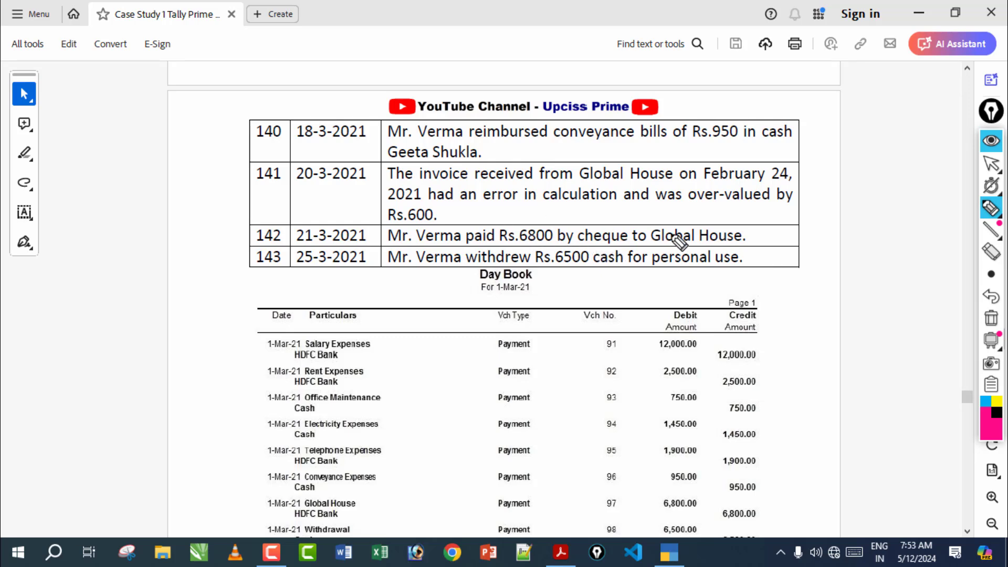
# Handwrite the over-valuation example 5000 + 600 with the total 5600 over the page, underline it, and clear the ink
pyautogui.moveTo(626, 210)
pyautogui.mouseDown()
pyautogui.moveTo(652, 239)
pyautogui.moveTo(682, 221)
pyautogui.moveTo(703, 226)
pyautogui.moveTo(741, 194)
pyautogui.moveTo(848, 186)
pyautogui.mouseUp()
pyautogui.moveTo(814, 158)
pyautogui.mouseDown()
pyautogui.moveTo(824, 165)
pyautogui.moveTo(819, 193)
pyautogui.mouseUp()
pyautogui.moveTo(899, 146)
pyautogui.mouseDown()
pyautogui.moveTo(896, 175)
pyautogui.moveTo(952, 144)
pyautogui.mouseUp()
pyautogui.moveTo(670, 264); pyautogui.dragTo(912, 206)
pyautogui.moveTo(732, 299); pyautogui.dragTo(759, 339)
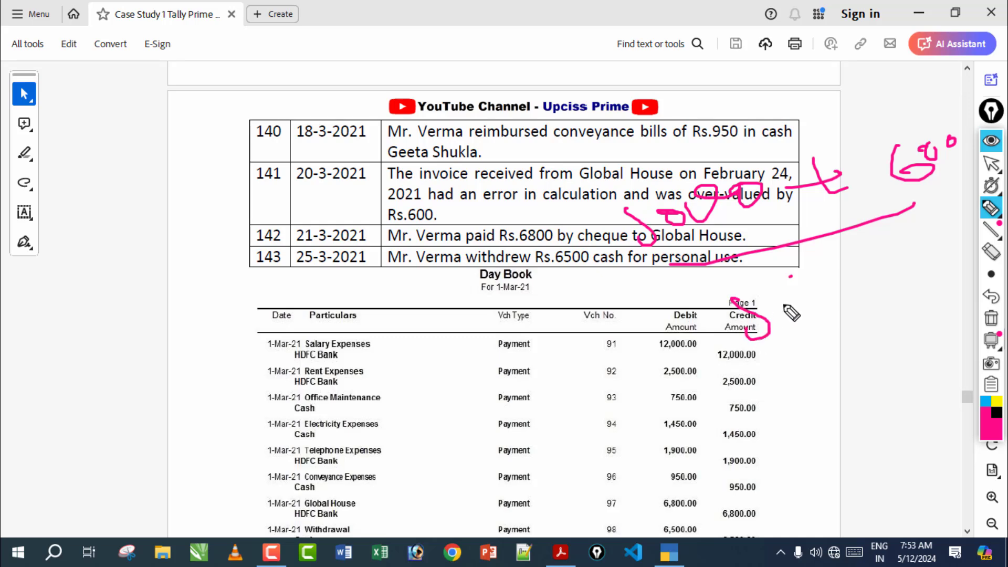
pyautogui.moveTo(791, 278); pyautogui.dragTo(788, 312)
pyautogui.moveTo(835, 273)
pyautogui.mouseDown()
pyautogui.moveTo(841, 290)
pyautogui.moveTo(893, 261)
pyautogui.moveTo(866, 300)
pyautogui.mouseUp()
pyautogui.moveTo(819, 321); pyautogui.dragTo(930, 273)
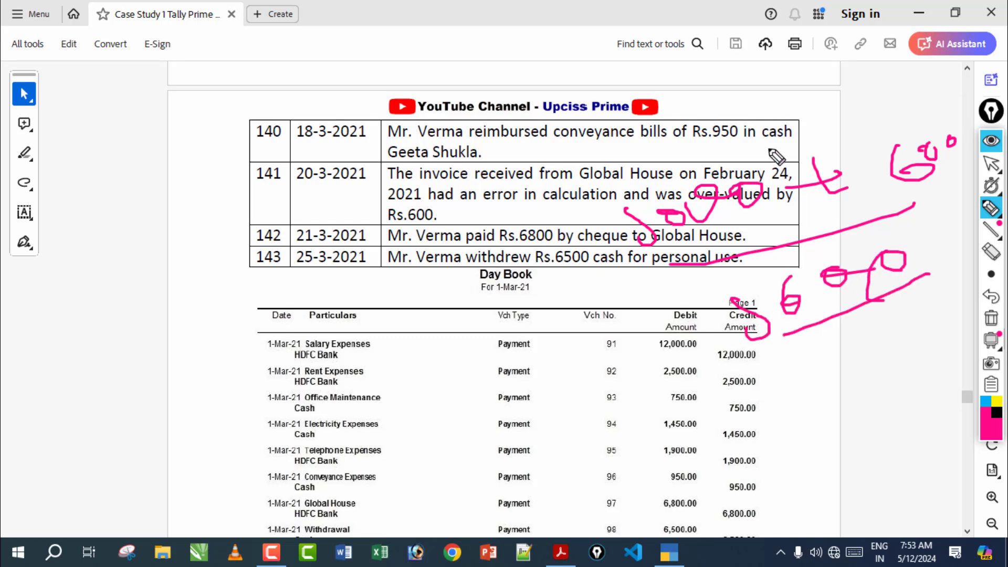
pyautogui.click(710, 350)
pyautogui.moveTo(784, 334); pyautogui.dragTo(841, 322)
pyautogui.moveTo(710, 350); pyautogui.dragTo(844, 319)
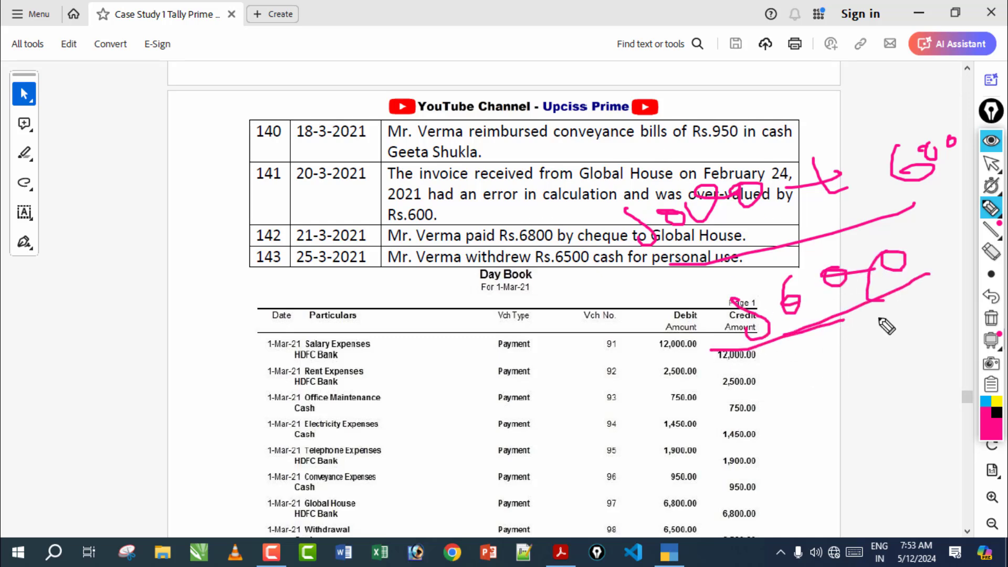
pyautogui.click(992, 320)
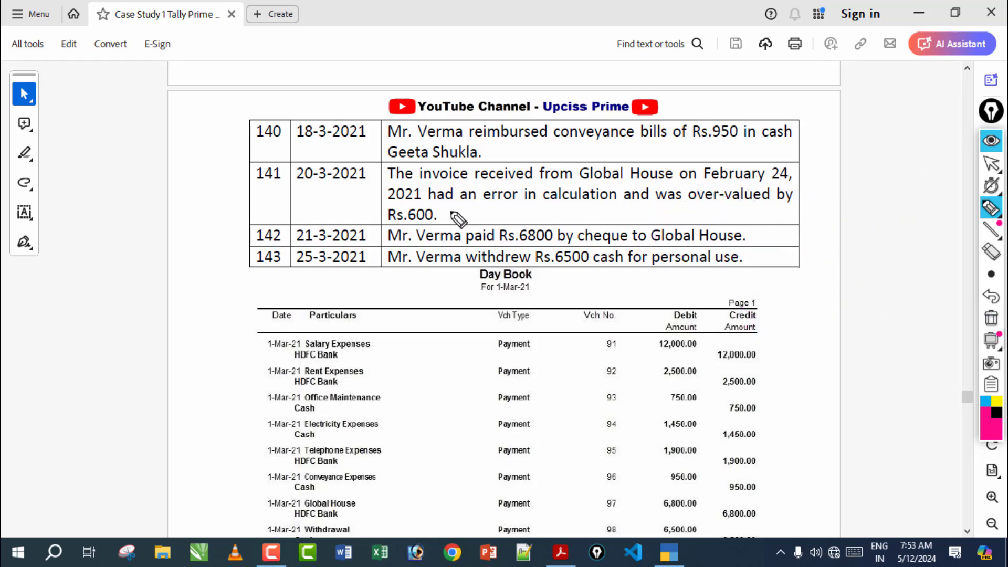
# Mark the calculation error and over-valuation wording in transaction 141, and clear the ink
pyautogui.moveTo(428, 213)
pyautogui.mouseDown()
pyautogui.moveTo(569, 217)
pyautogui.moveTo(677, 202)
pyautogui.mouseUp()
pyautogui.moveTo(648, 198); pyautogui.dragTo(696, 236)
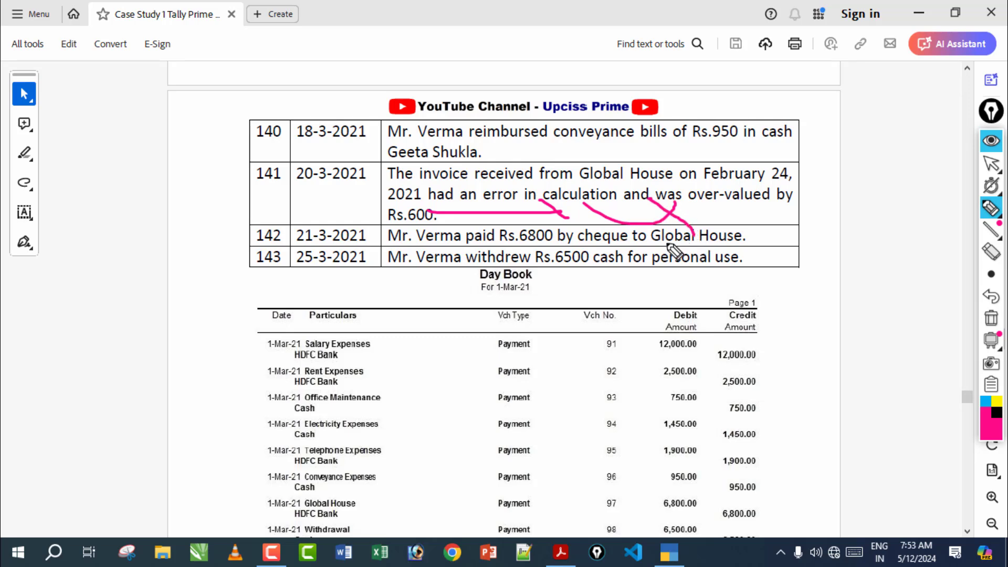
pyautogui.click(992, 319)
pyautogui.click(992, 164)
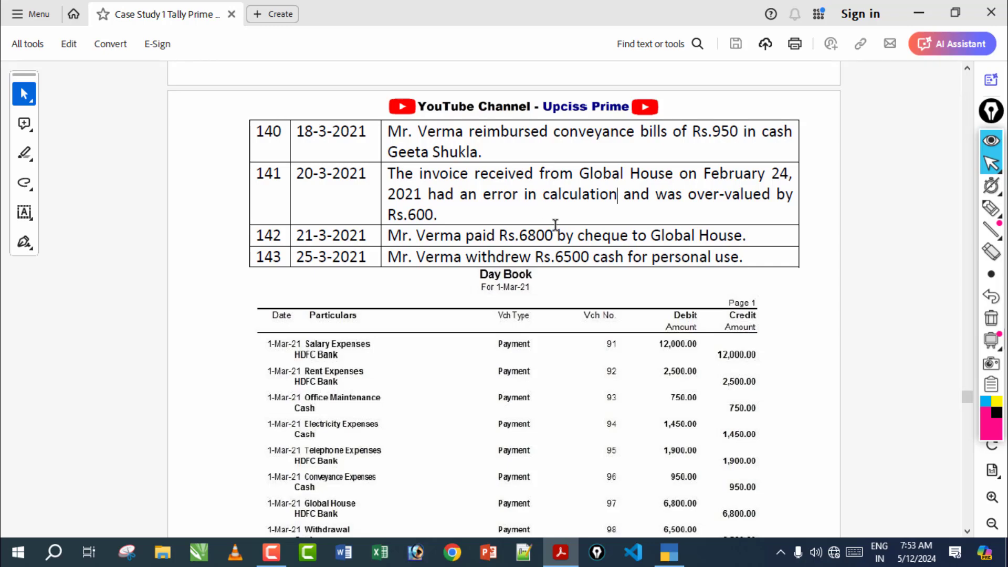
# Go back to transaction 132 of 24-2-2021, underline the stationery purchase, Rs.7400 and credit, and clear the marks
pyautogui.scroll(15, 625, 222)
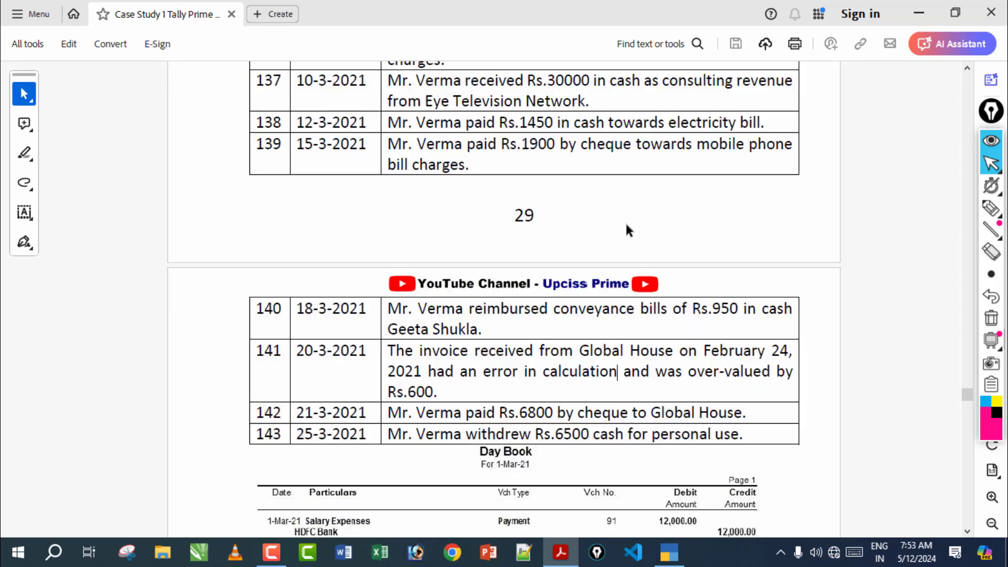
pyautogui.scroll(15, 628, 221)
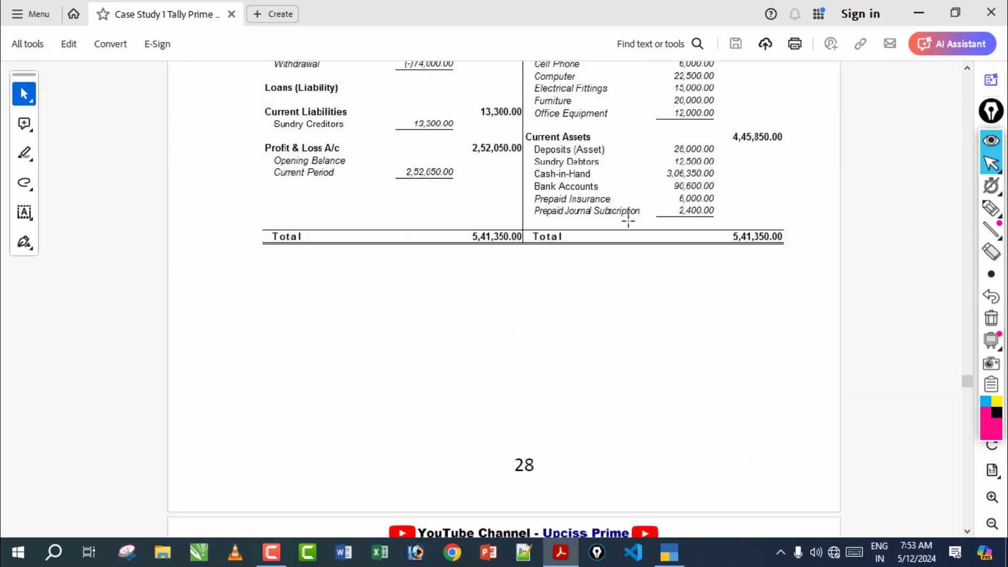
pyautogui.scroll(1, 628, 225)
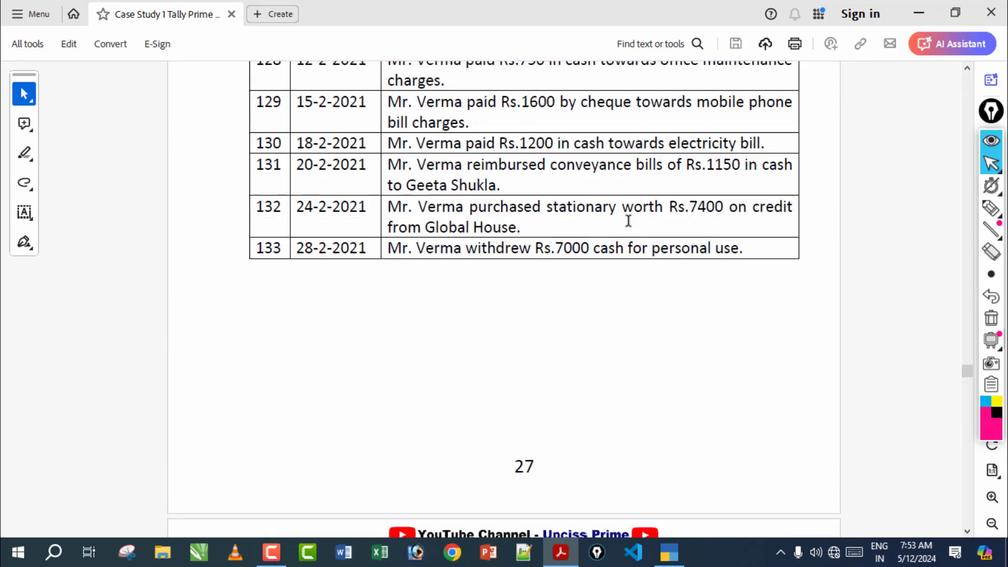
pyautogui.click(456, 206)
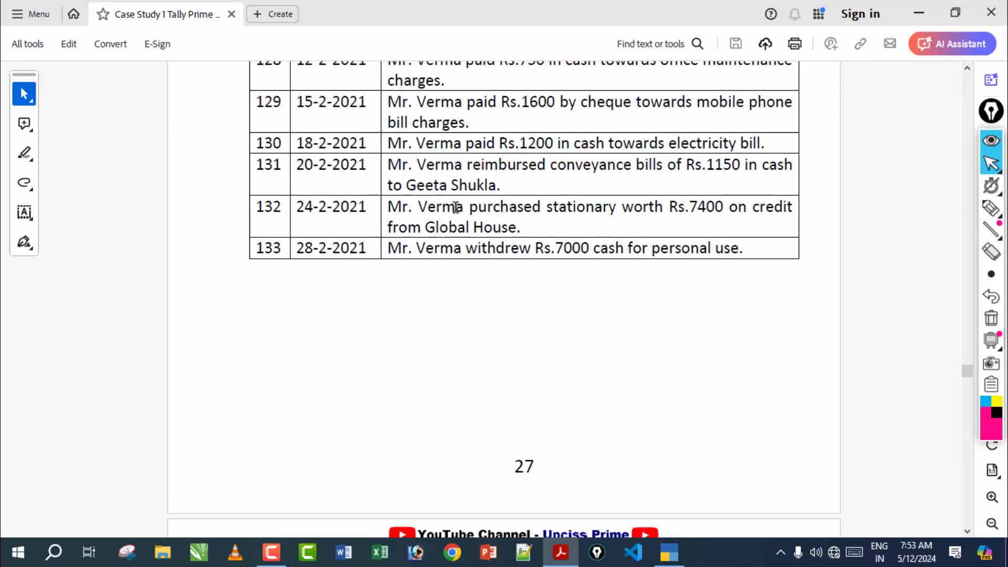
pyautogui.click(992, 208)
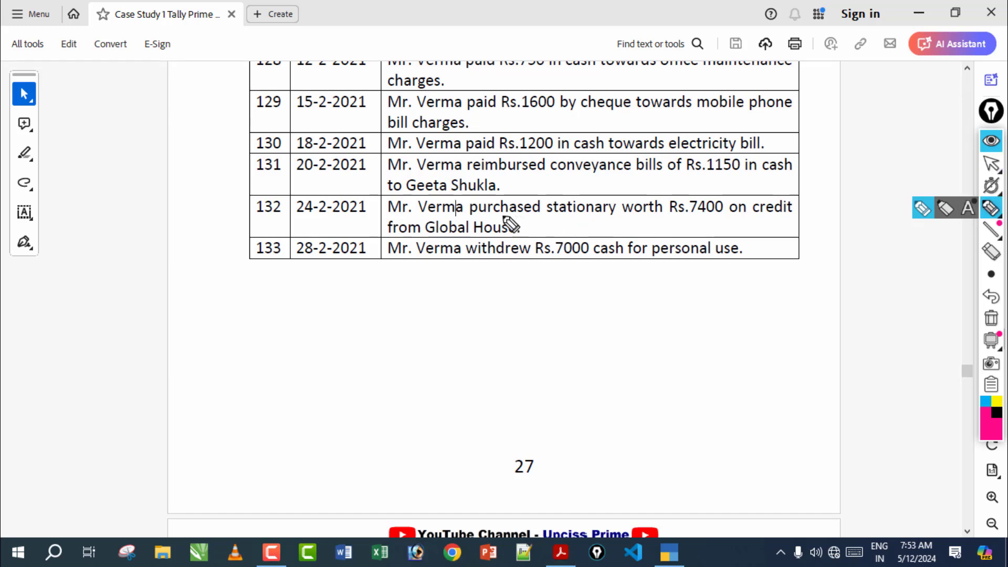
pyautogui.moveTo(471, 215); pyautogui.dragTo(595, 216)
pyautogui.click(681, 218)
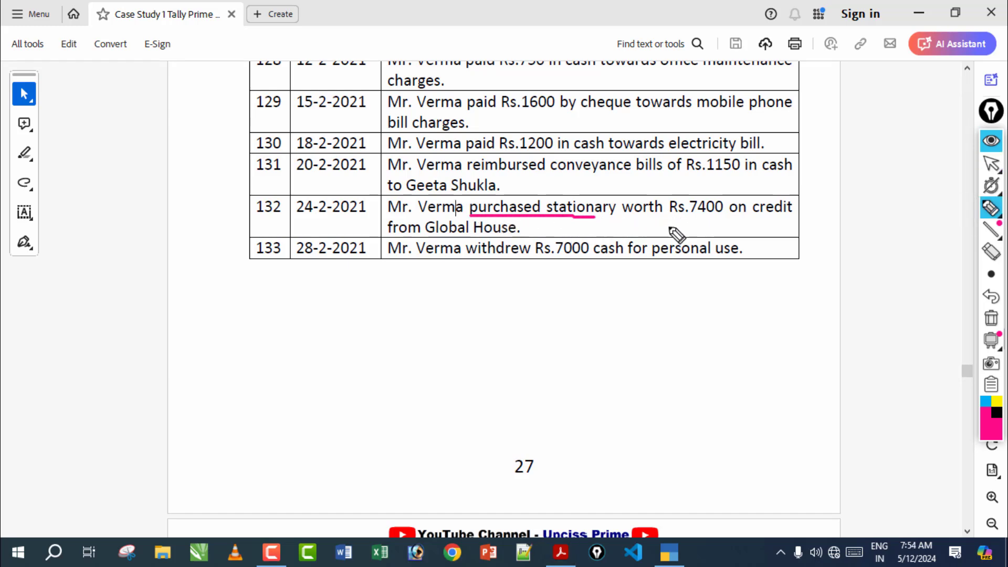
pyautogui.moveTo(680, 218); pyautogui.dragTo(789, 219)
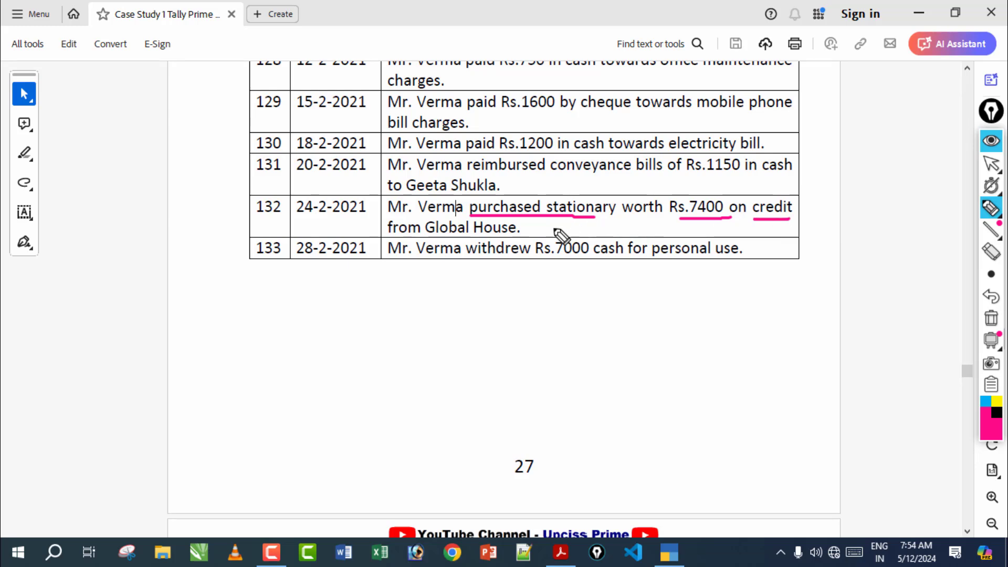
pyautogui.moveTo(532, 229); pyautogui.dragTo(580, 230)
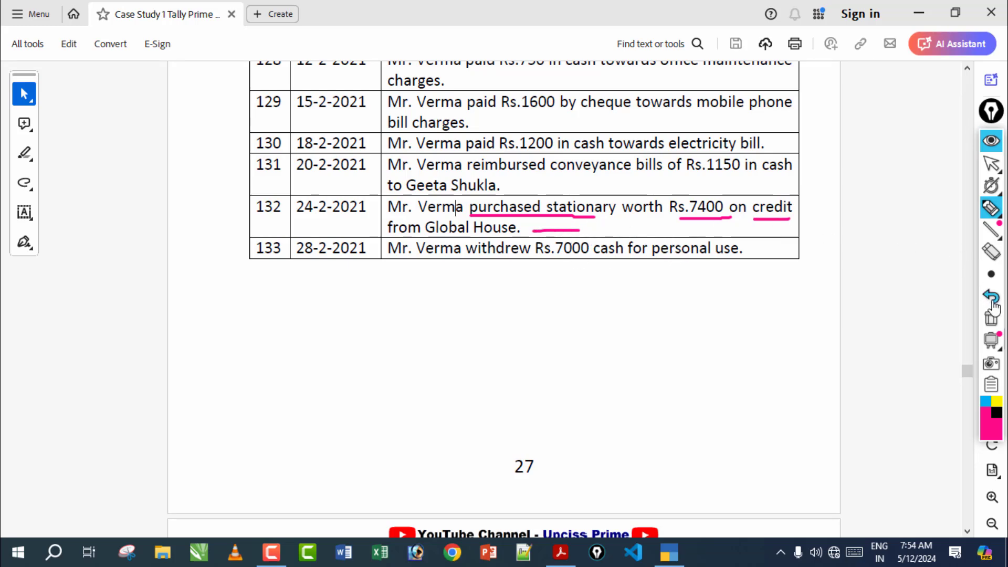
pyautogui.click(992, 318)
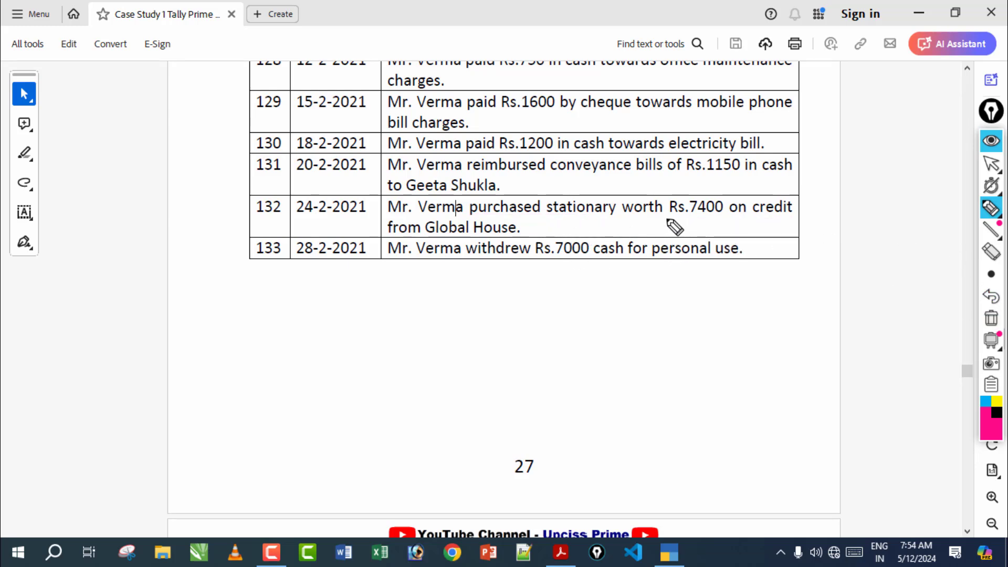
# Underline Rs.7400 in transaction 132, handwrite 600 below the table, and clear the ink
pyautogui.moveTo(665, 219); pyautogui.dragTo(738, 223)
pyautogui.moveTo(696, 269)
pyautogui.mouseDown()
pyautogui.moveTo(682, 297)
pyautogui.moveTo(734, 282)
pyautogui.moveTo(766, 290)
pyautogui.mouseUp()
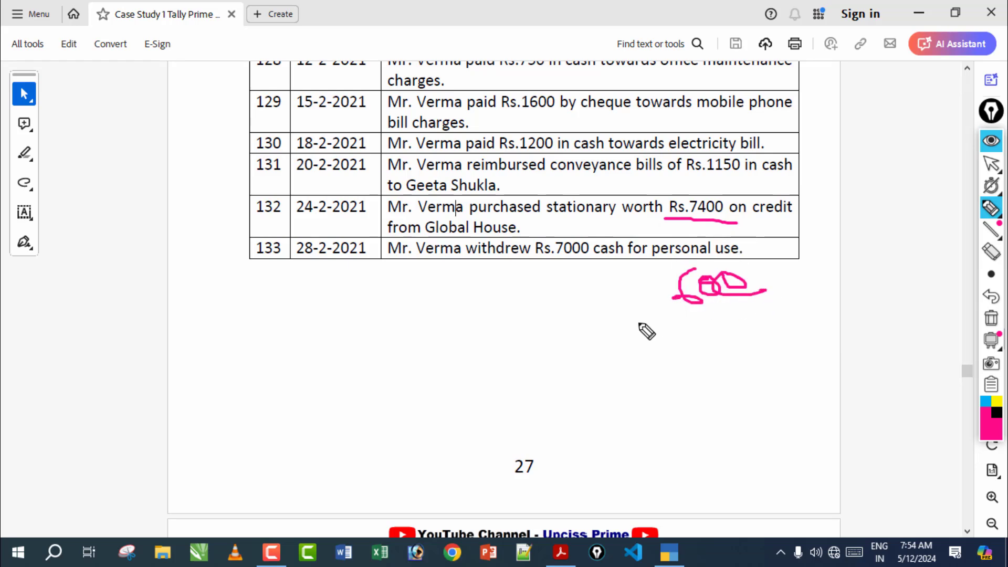
pyautogui.click(992, 319)
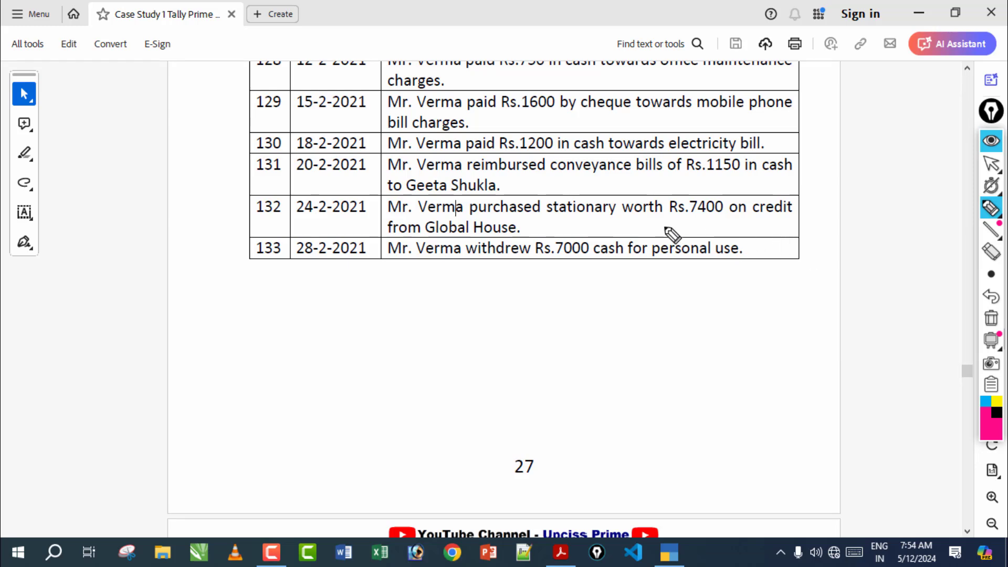
pyautogui.moveTo(668, 277)
pyautogui.mouseDown()
pyautogui.moveTo(666, 326)
pyautogui.moveTo(756, 288)
pyautogui.mouseUp()
pyautogui.click(991, 318)
# Underline the worth of the stationery in transaction 132, handwrite 7400 below the table, and clear the ink
pyautogui.moveTo(645, 231); pyautogui.dragTo(784, 225)
pyautogui.moveTo(560, 225); pyautogui.dragTo(760, 226)
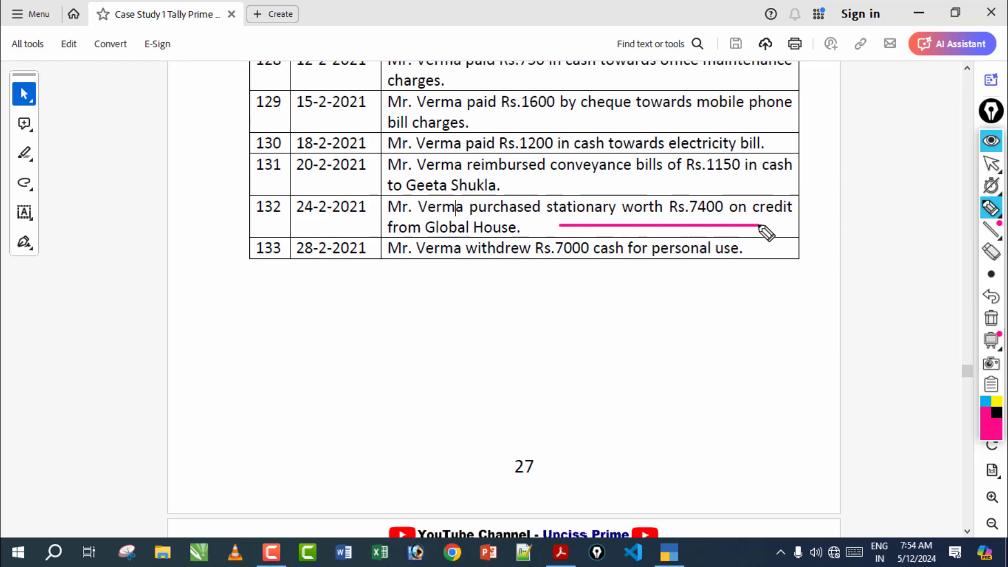
pyautogui.click(991, 318)
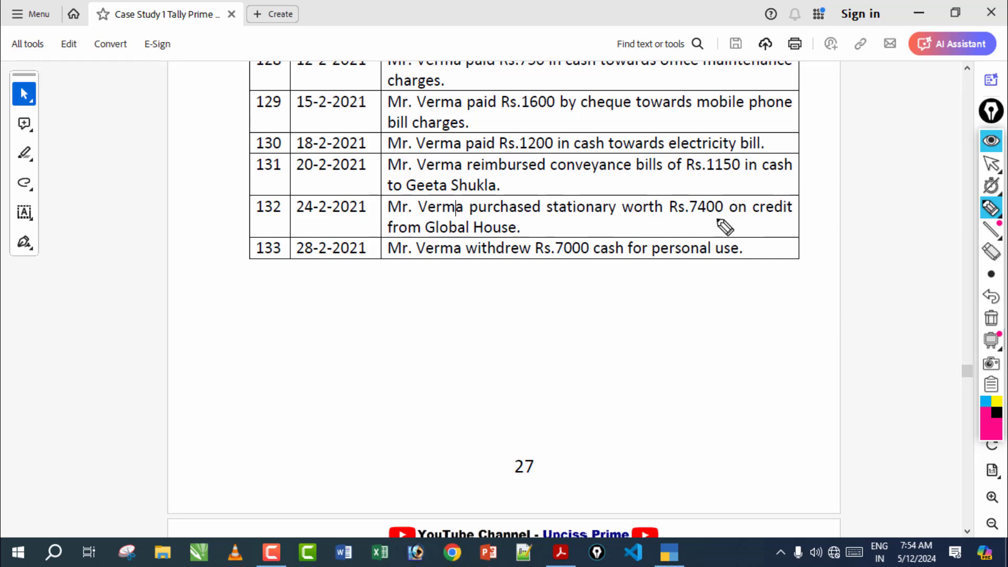
pyautogui.moveTo(617, 227); pyautogui.dragTo(759, 227)
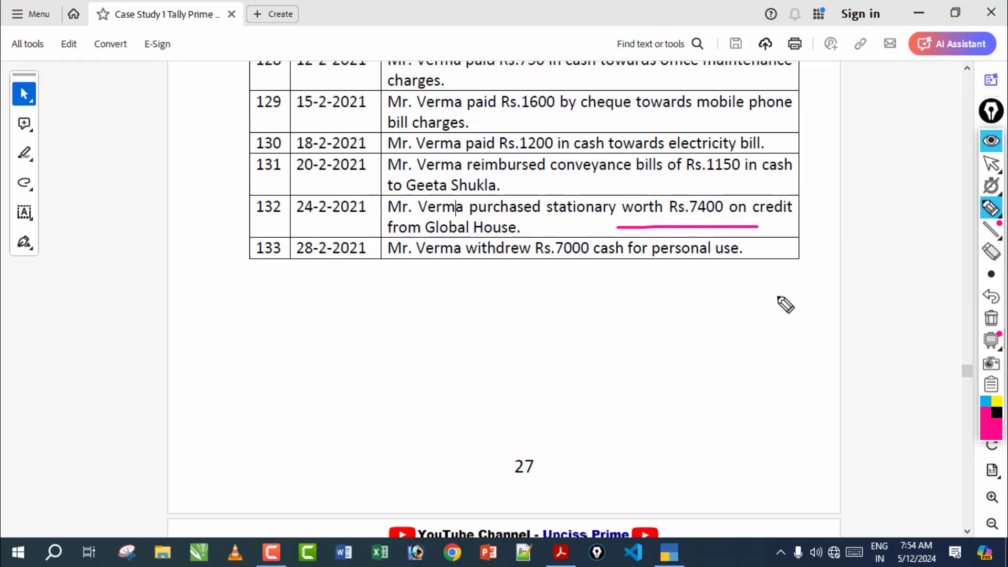
pyautogui.moveTo(625, 293); pyautogui.dragTo(713, 331)
pyautogui.moveTo(708, 284)
pyautogui.mouseDown()
pyautogui.moveTo(743, 311)
pyautogui.moveTo(776, 292)
pyautogui.moveTo(798, 294)
pyautogui.mouseUp()
pyautogui.moveTo(819, 273)
pyautogui.mouseDown()
pyautogui.moveTo(810, 288)
pyautogui.moveTo(822, 286)
pyautogui.mouseUp()
pyautogui.moveTo(824, 281); pyautogui.dragTo(848, 274)
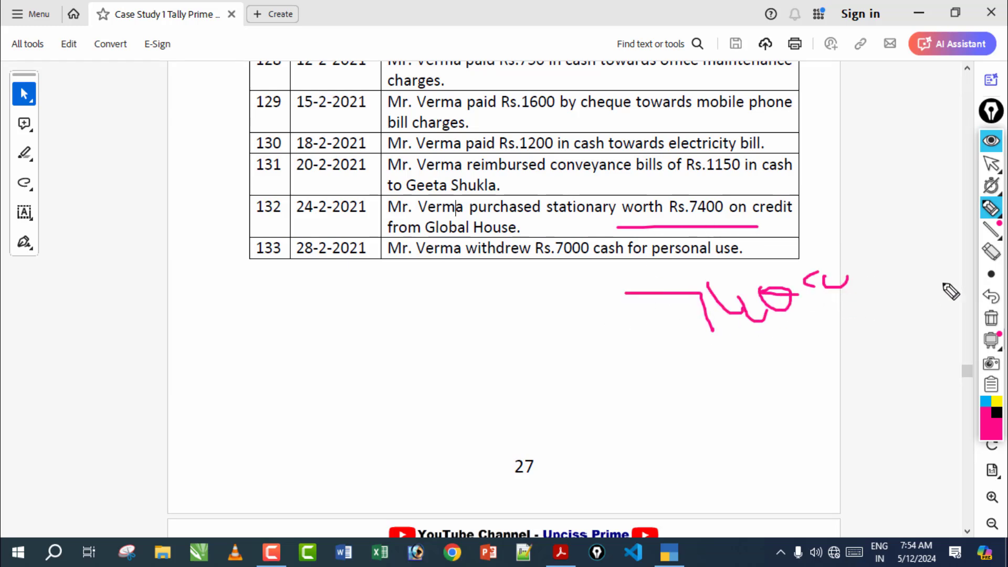
pyautogui.click(991, 318)
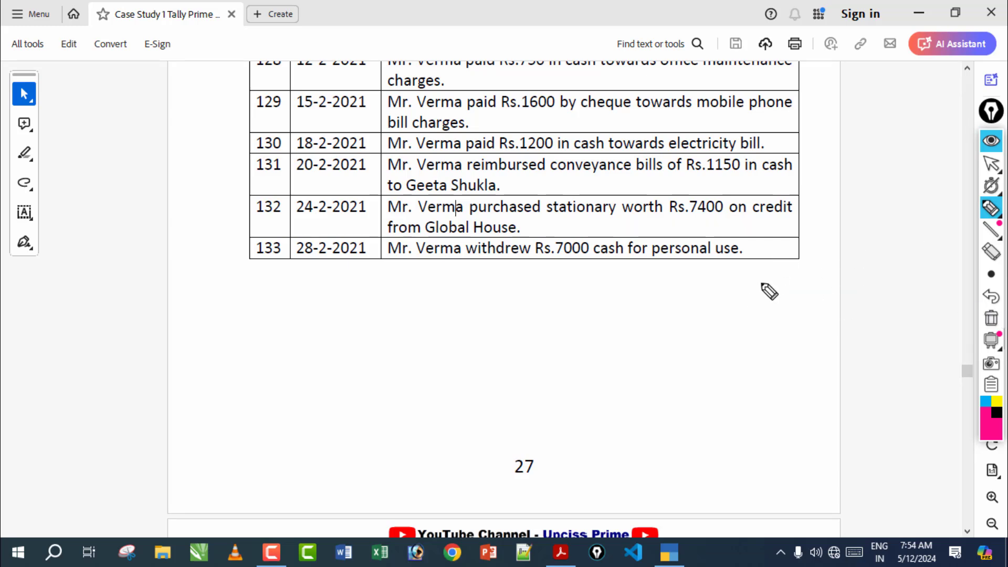
# Handwrite the corrected amount 6800 below transaction 133, underline it, and clear the ink
pyautogui.moveTo(761, 282)
pyautogui.mouseDown()
pyautogui.moveTo(761, 310)
pyautogui.moveTo(850, 312)
pyautogui.moveTo(835, 303)
pyautogui.mouseUp()
pyautogui.moveTo(852, 267)
pyautogui.mouseDown()
pyautogui.moveTo(866, 271)
pyautogui.moveTo(853, 269)
pyautogui.mouseUp()
pyautogui.moveTo(892, 255)
pyautogui.mouseDown()
pyautogui.moveTo(918, 265)
pyautogui.moveTo(895, 259)
pyautogui.mouseUp()
pyautogui.moveTo(940, 285); pyautogui.dragTo(752, 349)
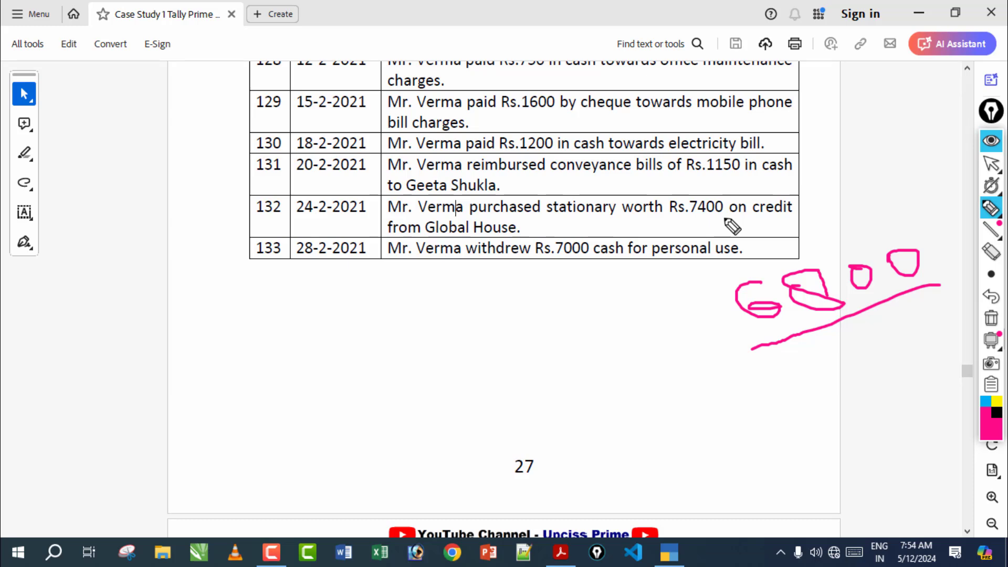
pyautogui.click(991, 318)
# Sketch the original entry below the table, linking stationery to Dr and credit to Cr with 7400 as the amount, and clear it
pyautogui.moveTo(548, 220); pyautogui.dragTo(632, 222)
pyautogui.moveTo(530, 288)
pyautogui.mouseDown()
pyautogui.moveTo(553, 299)
pyautogui.moveTo(556, 326)
pyautogui.moveTo(614, 304)
pyautogui.moveTo(676, 316)
pyautogui.moveTo(734, 290)
pyautogui.mouseUp()
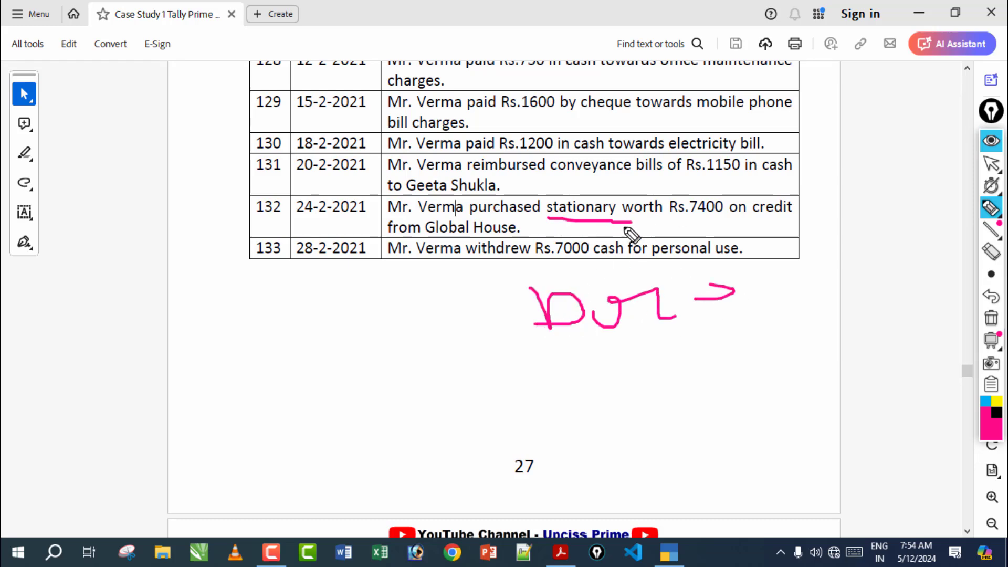
pyautogui.moveTo(602, 210)
pyautogui.mouseDown()
pyautogui.moveTo(646, 273)
pyautogui.moveTo(682, 243)
pyautogui.mouseUp()
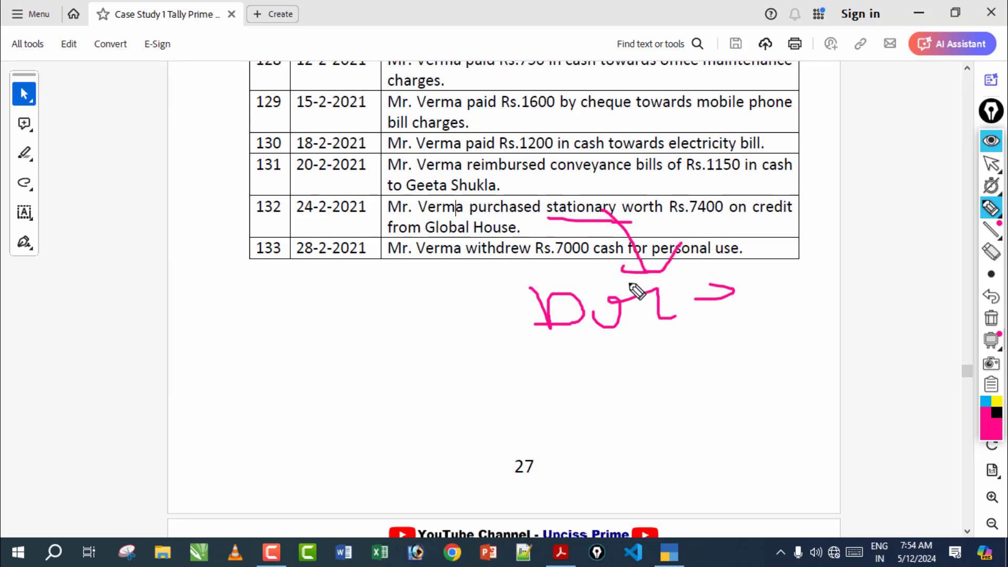
pyautogui.moveTo(767, 217)
pyautogui.mouseDown()
pyautogui.moveTo(816, 320)
pyautogui.moveTo(582, 370)
pyautogui.moveTo(554, 397)
pyautogui.moveTo(638, 419)
pyautogui.mouseUp()
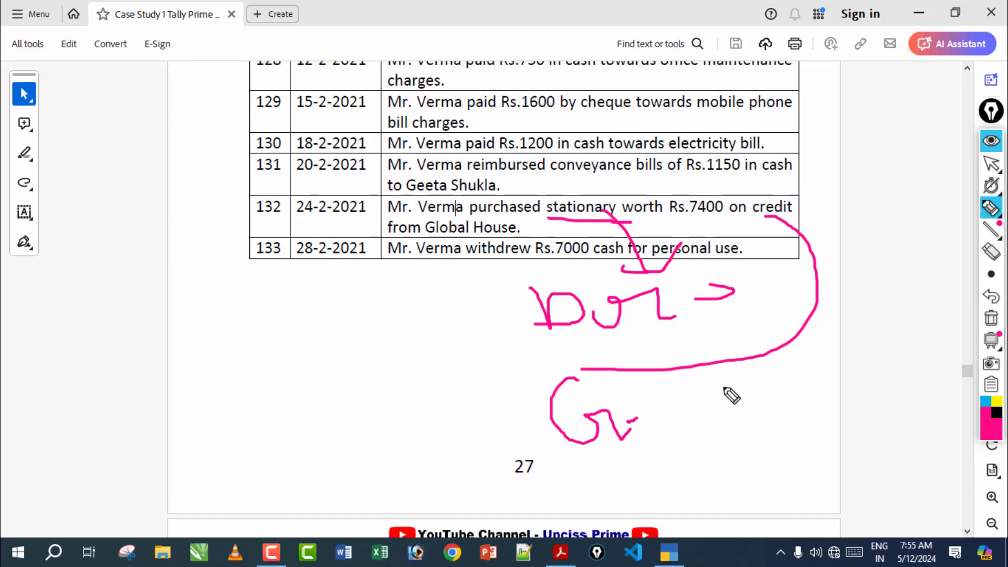
pyautogui.moveTo(755, 269)
pyautogui.mouseDown()
pyautogui.moveTo(797, 268)
pyautogui.moveTo(805, 300)
pyautogui.mouseUp()
pyautogui.moveTo(818, 251)
pyautogui.mouseDown()
pyautogui.moveTo(842, 279)
pyautogui.moveTo(887, 250)
pyautogui.moveTo(935, 240)
pyautogui.mouseUp()
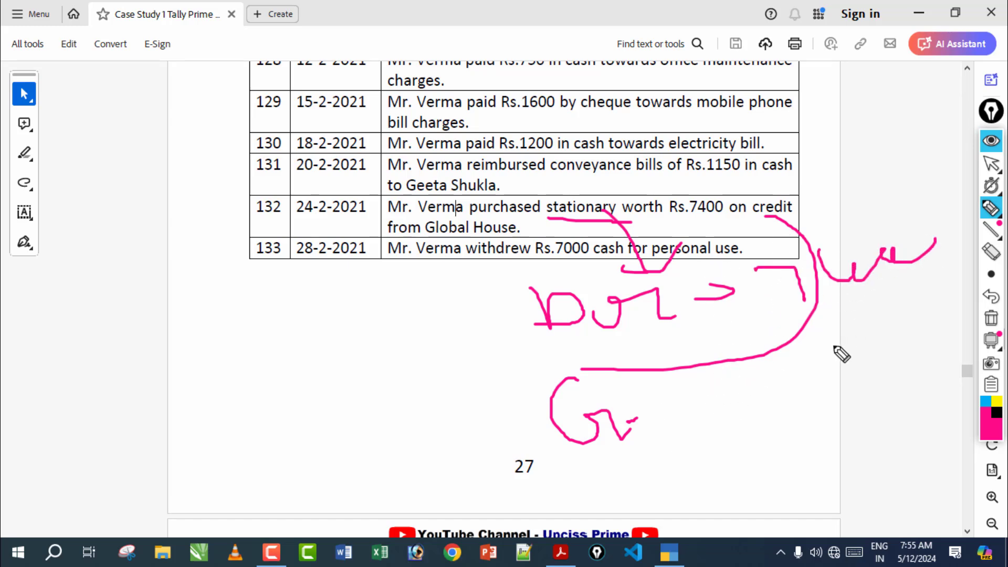
pyautogui.moveTo(656, 392)
pyautogui.mouseDown()
pyautogui.moveTo(798, 357)
pyautogui.moveTo(940, 341)
pyautogui.moveTo(871, 351)
pyautogui.mouseUp()
pyautogui.moveTo(544, 471); pyautogui.dragTo(920, 374)
pyautogui.click(989, 319)
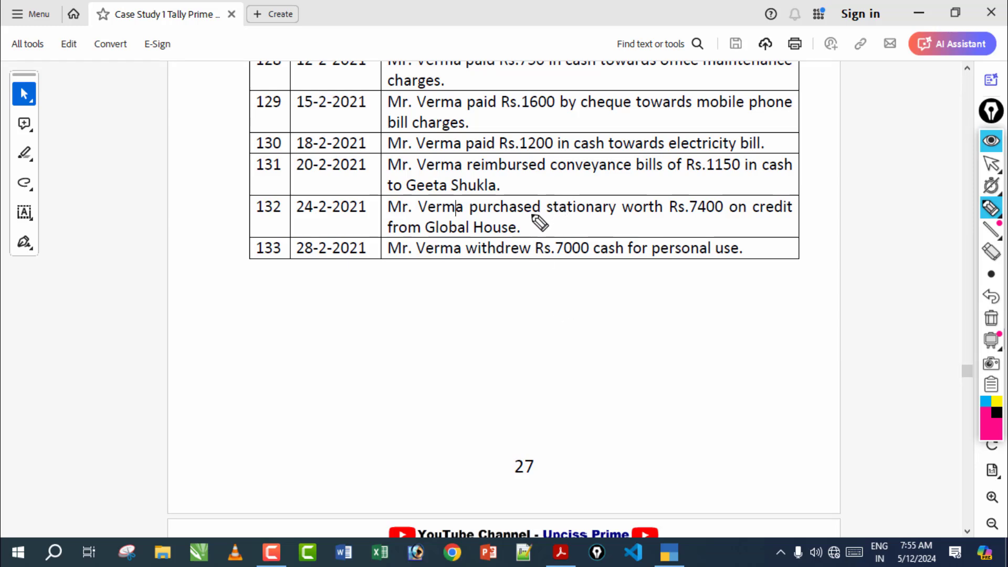
# Clear the stroke beside Global House and handwrite a Dr line with 600 below the transactions table
pyautogui.moveTo(520, 222); pyautogui.dragTo(571, 223)
pyautogui.click(991, 319)
pyautogui.moveTo(421, 297)
pyautogui.mouseDown()
pyautogui.moveTo(457, 288)
pyautogui.moveTo(472, 334)
pyautogui.moveTo(584, 321)
pyautogui.mouseUp()
pyautogui.moveTo(571, 312); pyautogui.dragTo(596, 313)
pyautogui.moveTo(688, 274)
pyautogui.mouseDown()
pyautogui.moveTo(691, 304)
pyautogui.moveTo(706, 303)
pyautogui.mouseUp()
pyautogui.moveTo(715, 279); pyautogui.dragTo(742, 287)
pyautogui.moveTo(759, 266); pyautogui.dragTo(811, 270)
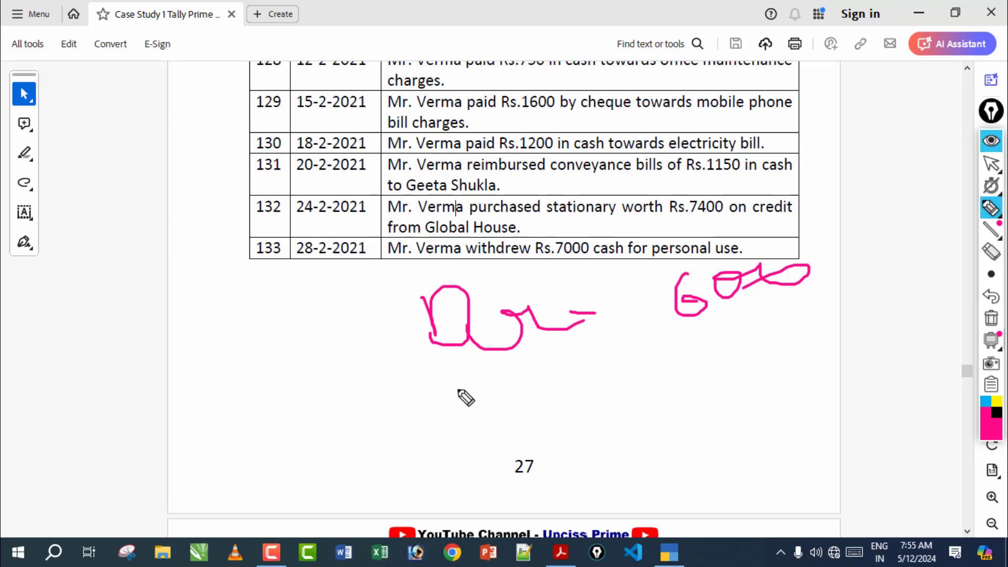
# Handwrite a matching Cr line with 600, underline both lines, point an arrow at Dr, and clear all the ink
pyautogui.moveTo(457, 387)
pyautogui.mouseDown()
pyautogui.moveTo(468, 428)
pyautogui.moveTo(535, 435)
pyautogui.moveTo(602, 407)
pyautogui.mouseUp()
pyautogui.moveTo(705, 343)
pyautogui.mouseDown()
pyautogui.moveTo(689, 399)
pyautogui.moveTo(683, 393)
pyautogui.mouseUp()
pyautogui.moveTo(721, 362)
pyautogui.mouseDown()
pyautogui.moveTo(751, 370)
pyautogui.moveTo(788, 360)
pyautogui.mouseUp()
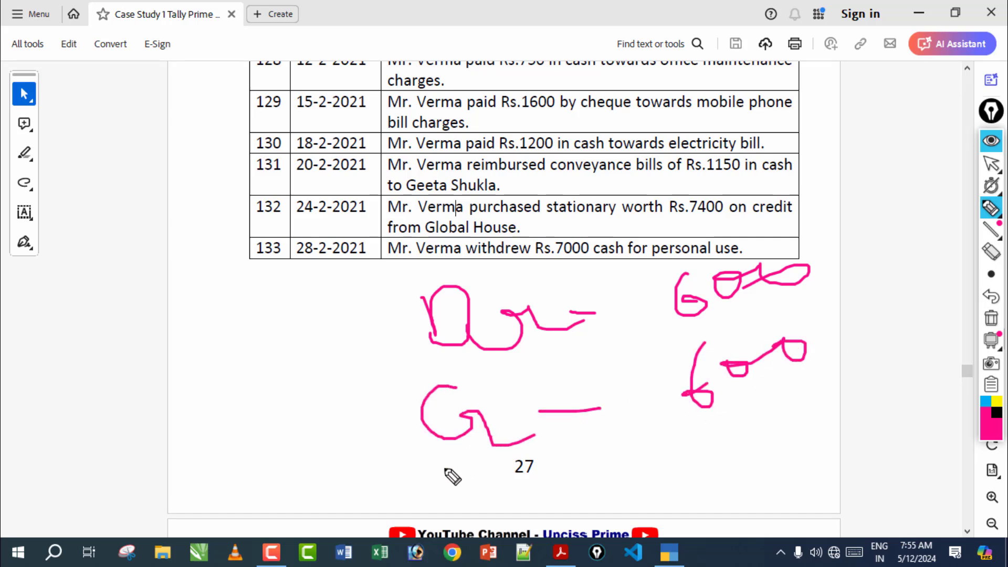
pyautogui.moveTo(444, 468); pyautogui.dragTo(824, 426)
pyautogui.moveTo(422, 360); pyautogui.dragTo(754, 318)
pyautogui.moveTo(482, 240); pyautogui.dragTo(476, 293)
pyautogui.moveTo(445, 274); pyautogui.dragTo(496, 288)
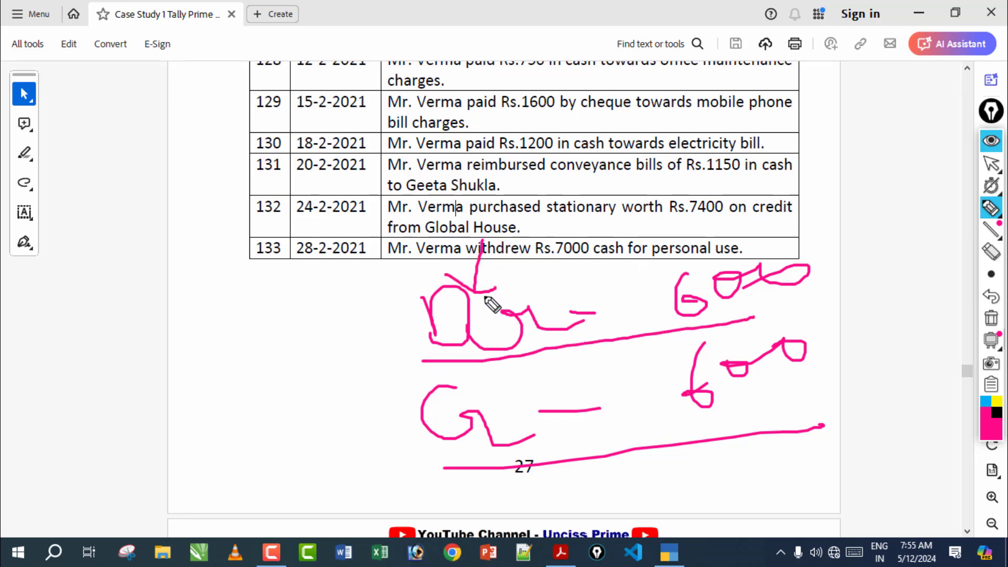
pyautogui.click(992, 319)
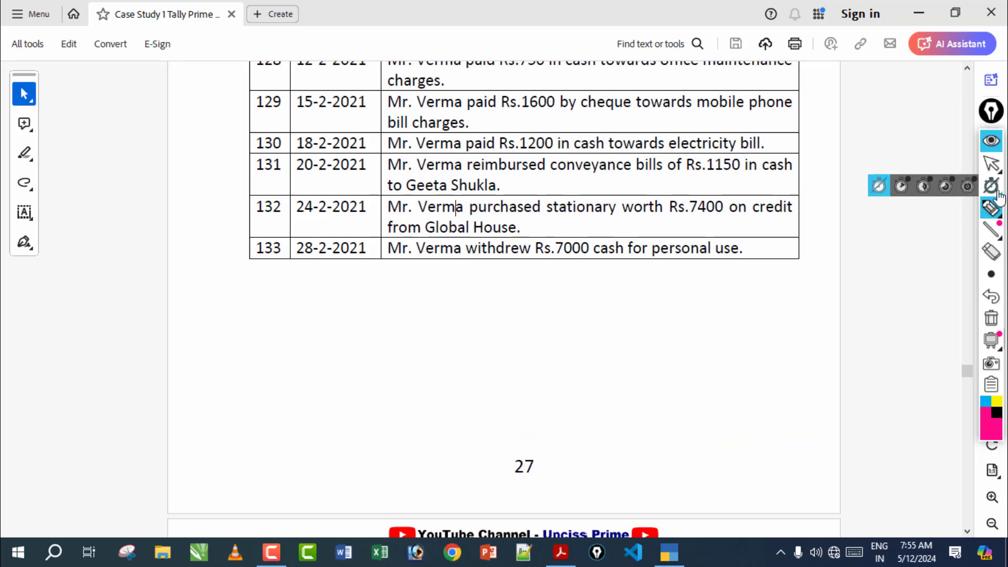
# Return to the normal pointer, highlight the Rs.7400 text in transaction 132, and deselect it
pyautogui.click(992, 164)
pyautogui.moveTo(670, 209); pyautogui.dragTo(748, 211)
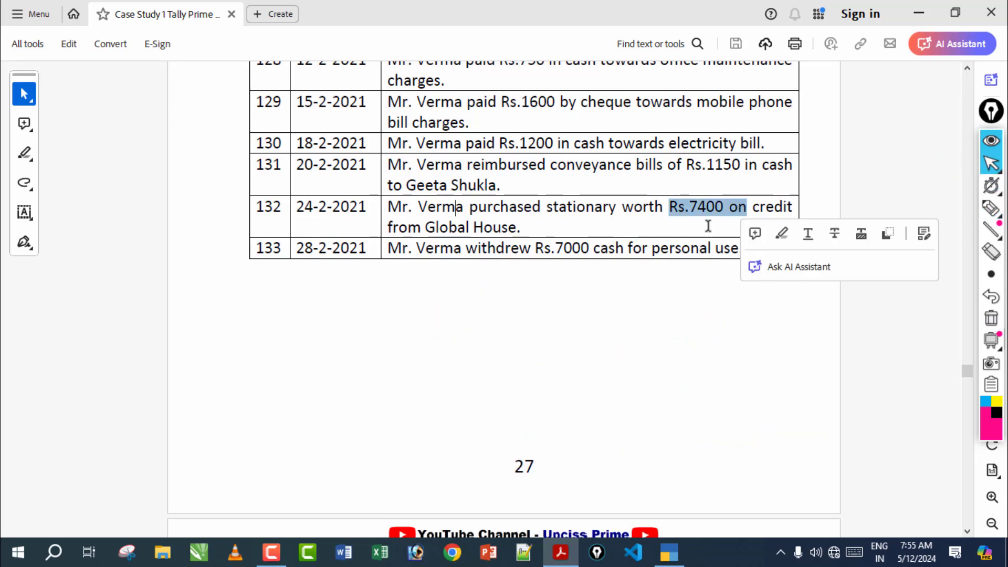
pyautogui.click(596, 257)
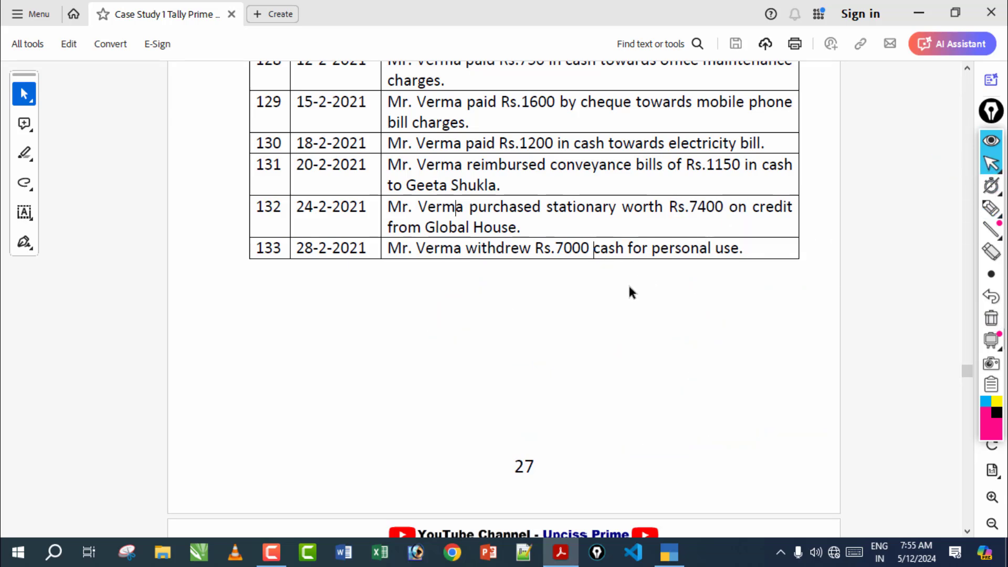
# Go to the March 2021 transactions and highlight the Rs.30000 receipt and the Rs.750 cash payment, deselecting each
pyautogui.scroll(-10, 629, 287)
pyautogui.scroll(-12, 616, 302)
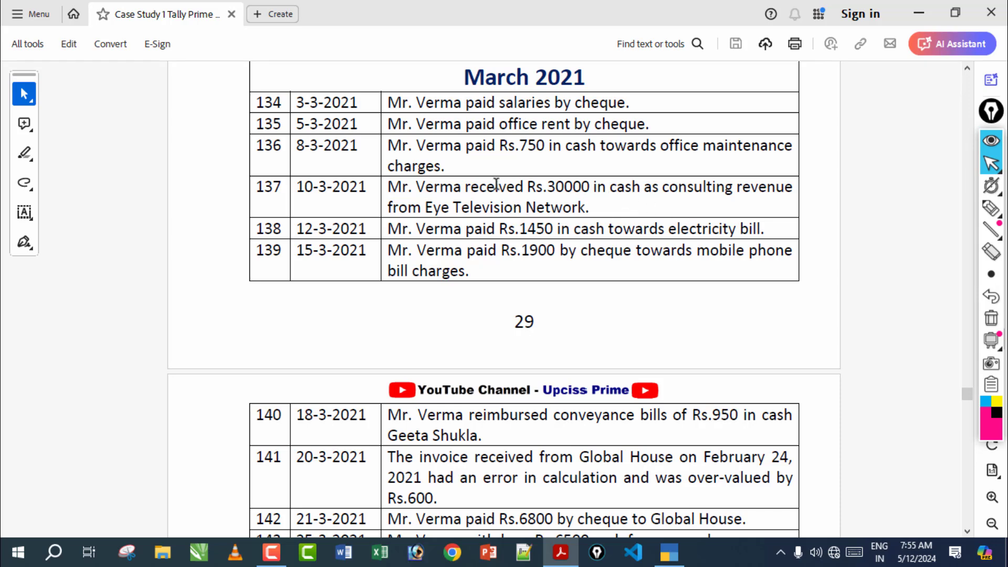
pyautogui.moveTo(463, 187); pyautogui.dragTo(590, 187)
pyautogui.click(523, 146)
pyautogui.moveTo(500, 146); pyautogui.dragTo(596, 146)
pyautogui.click(456, 182)
# Switch to TallyPrime, start a journal voucher and debit the Global House ledger
pyautogui.click(669, 553)
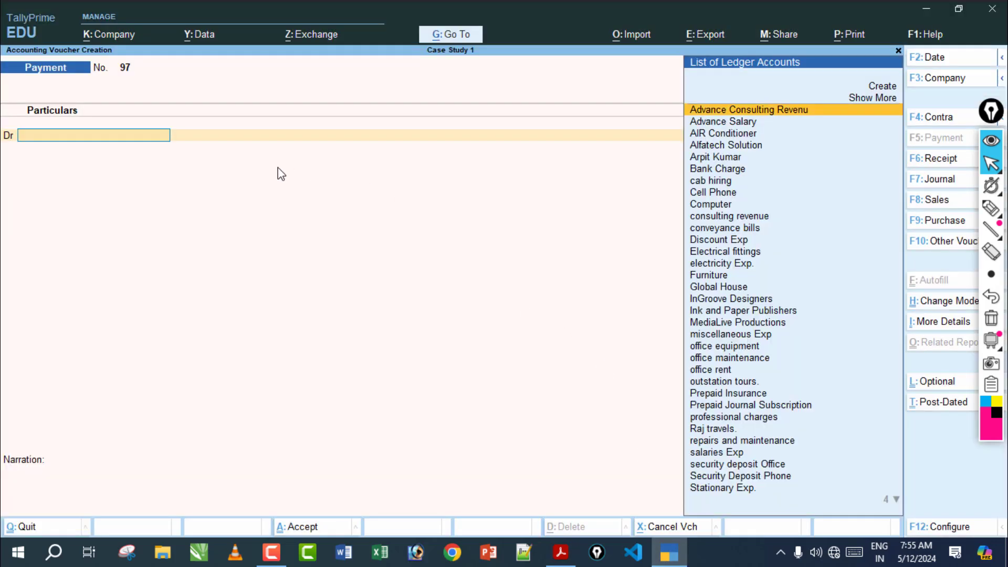
pyautogui.press('F7')
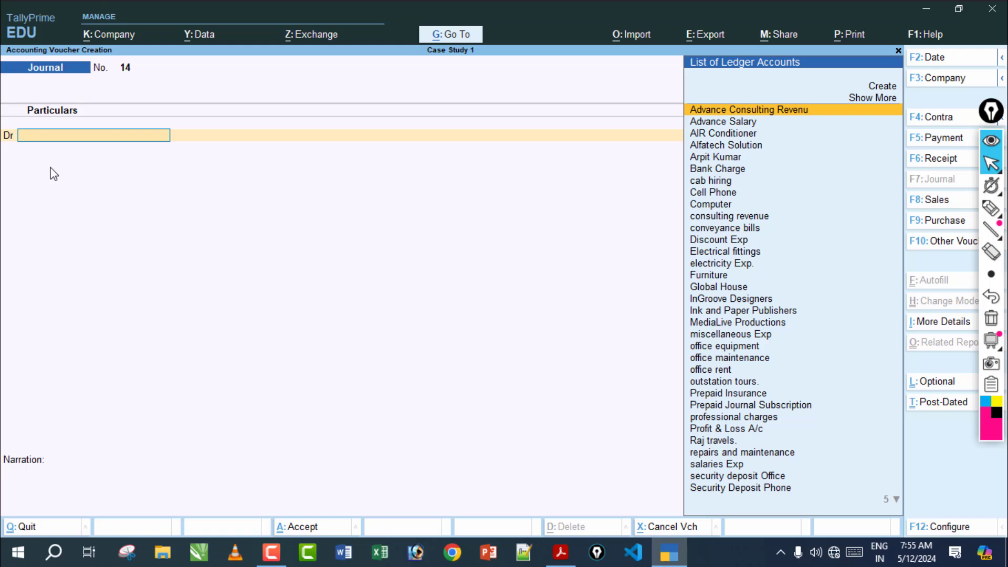
pyautogui.write('Glo')
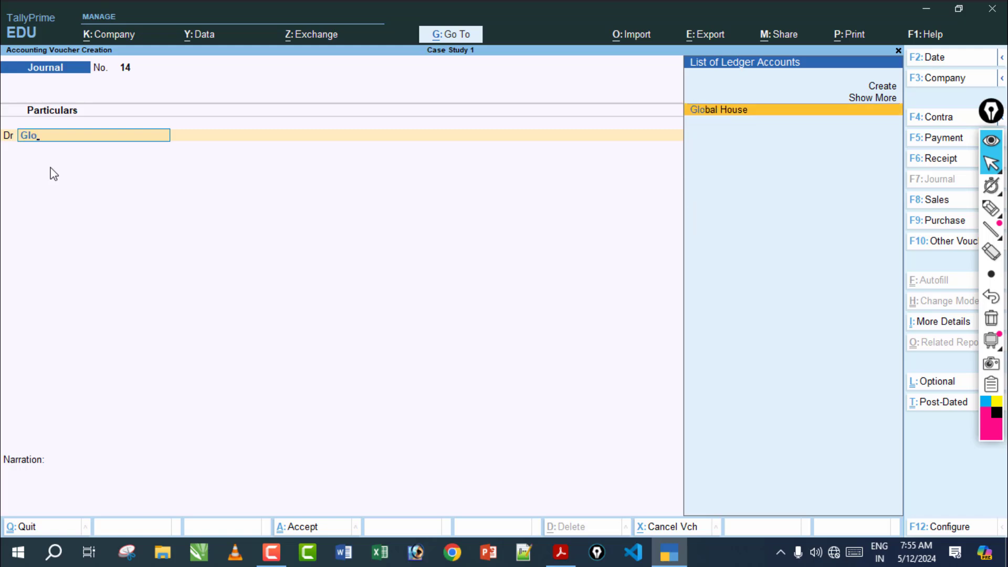
pyautogui.press('Return')
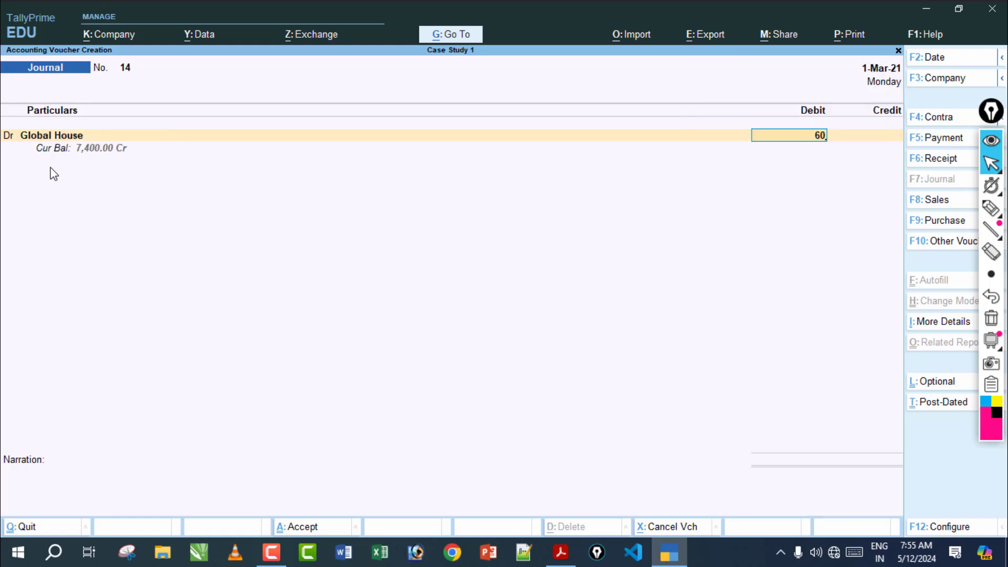
# Circle Global House's current balance with the pen, clear the ink, and return to the normal pointer
pyautogui.click(991, 208)
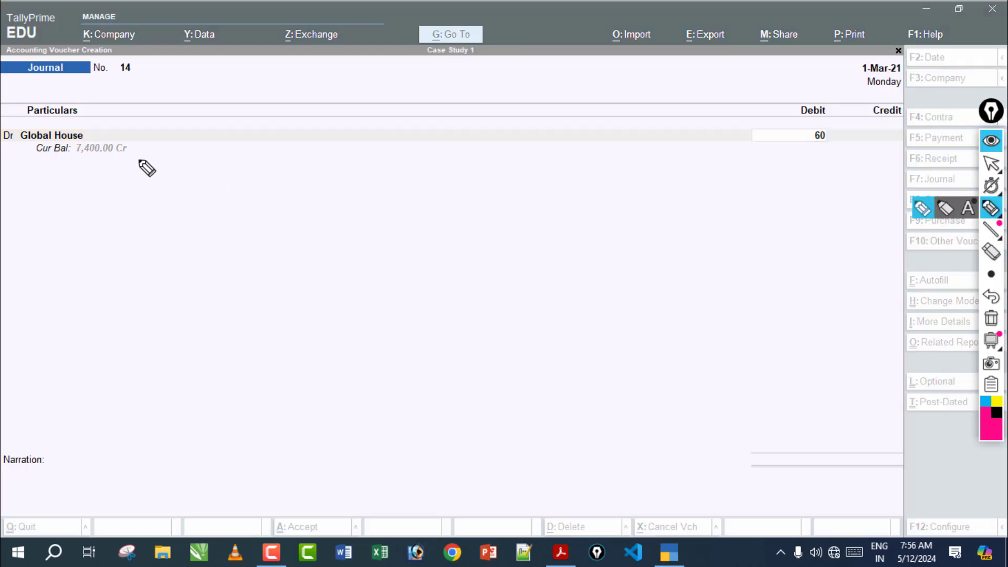
pyautogui.moveTo(71, 156)
pyautogui.mouseDown()
pyautogui.moveTo(98, 165)
pyautogui.moveTo(62, 177)
pyautogui.mouseUp()
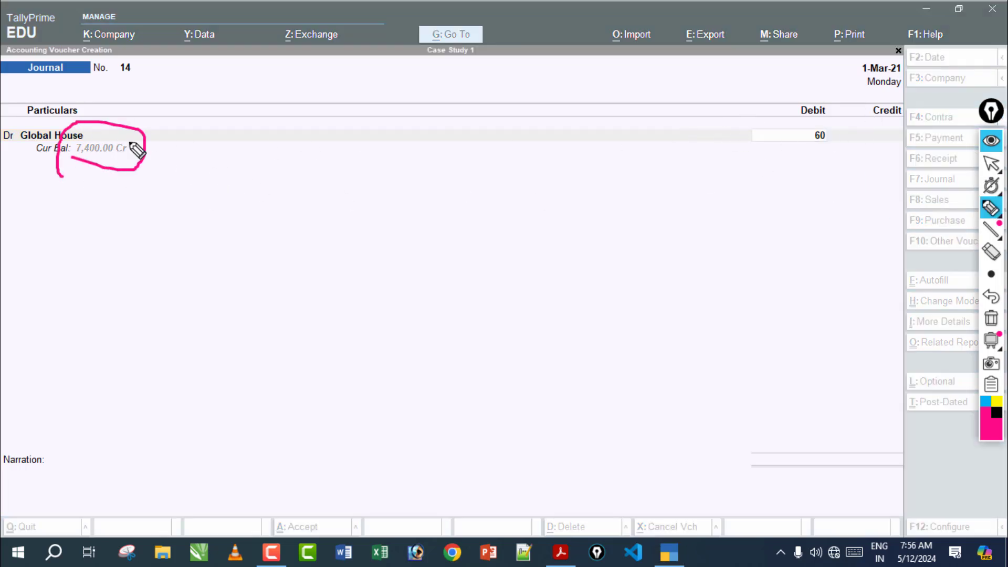
pyautogui.click(992, 319)
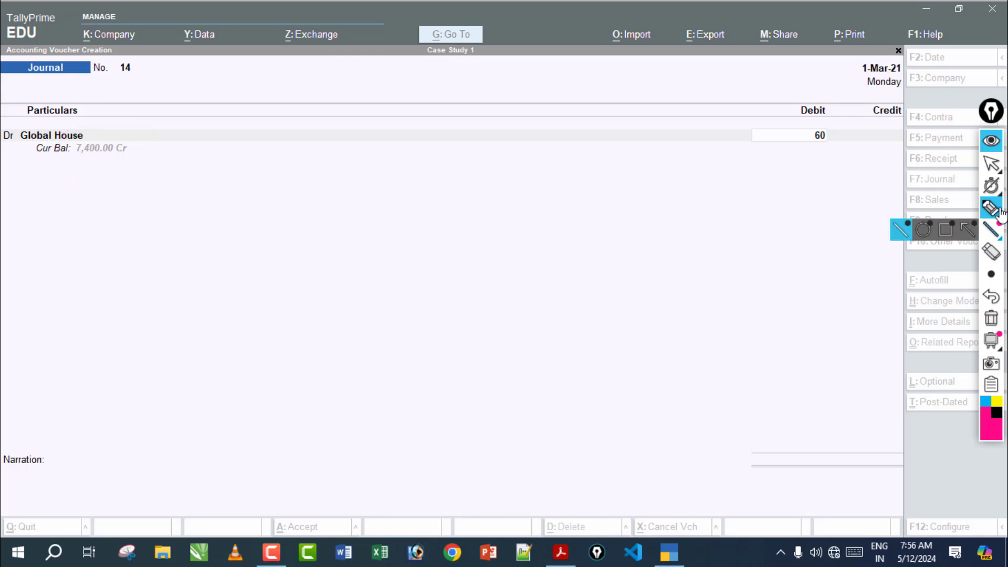
pyautogui.click(998, 167)
# Set the Global House debit to 600 and allocate it as Agst Ref to pending bill 13
pyautogui.click(826, 140)
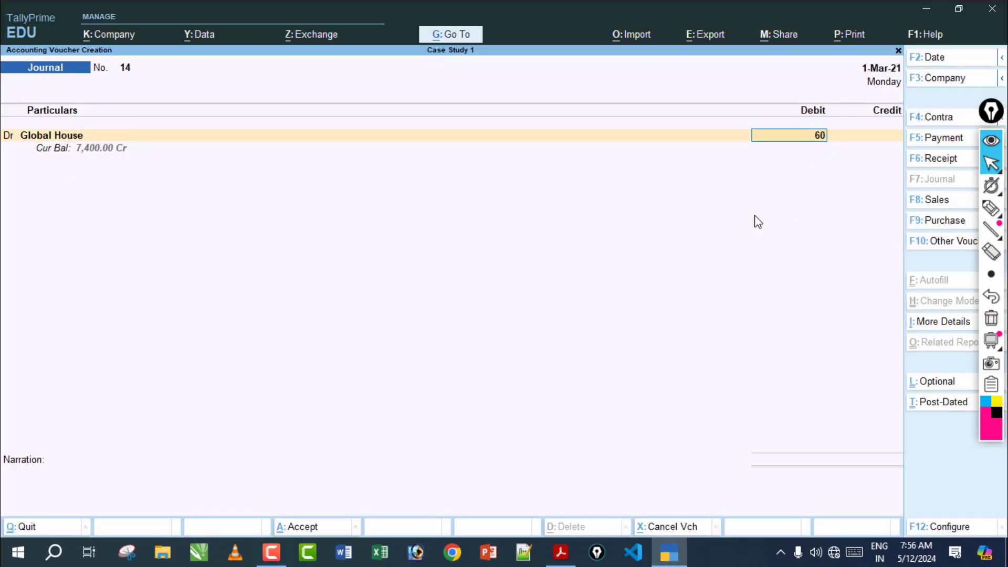
pyautogui.write('0')
pyautogui.press('Return')
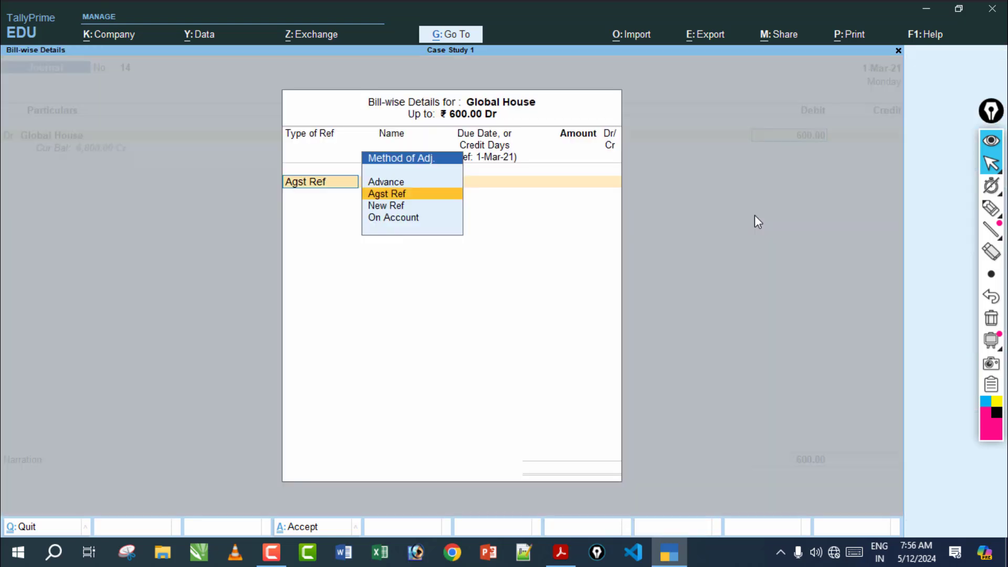
pyautogui.press('Return')
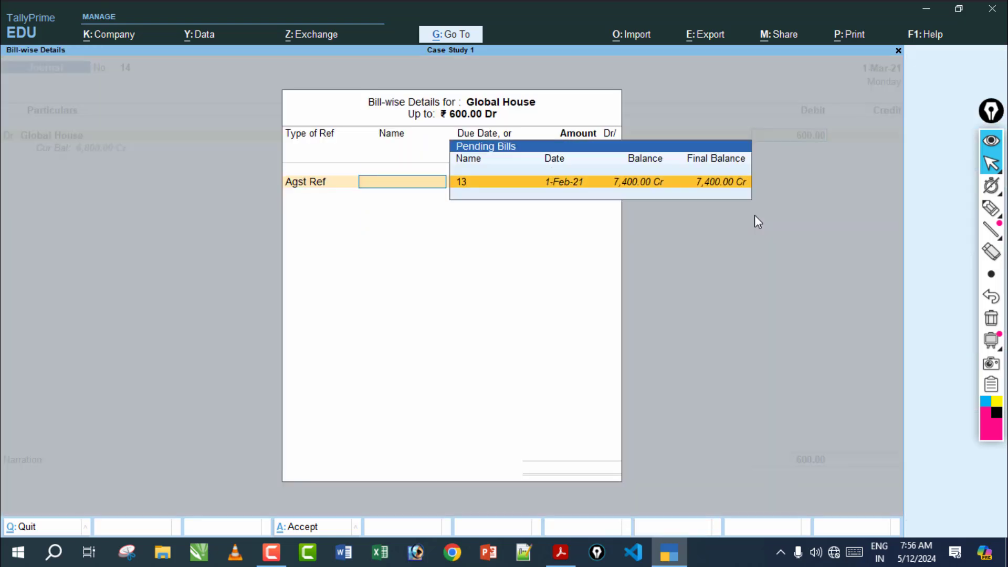
pyautogui.press('Return')
pyautogui.press('Return')
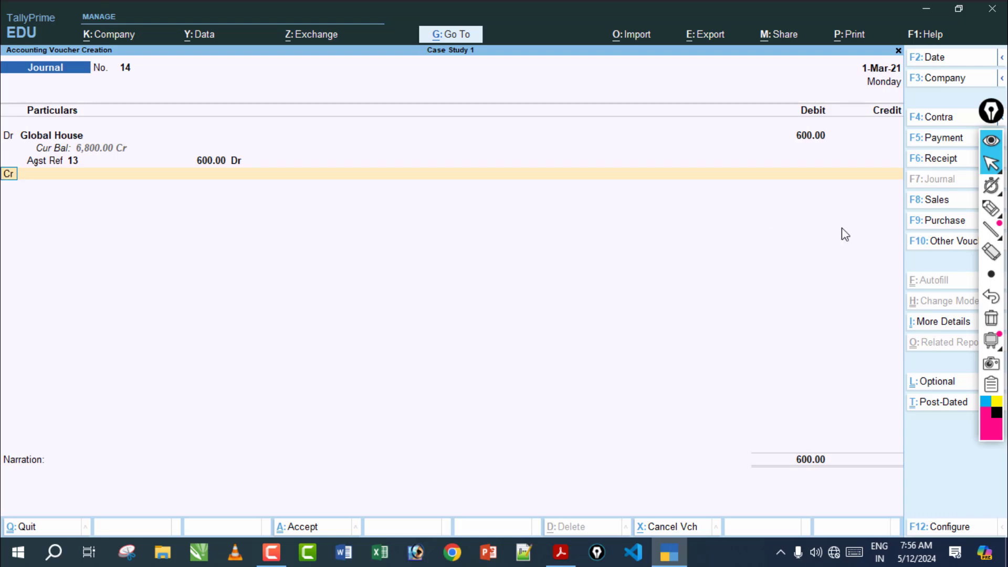
# Circle the updated Global House balance with the pen, undo the stroke, and return to the normal pointer
pyautogui.click(992, 209)
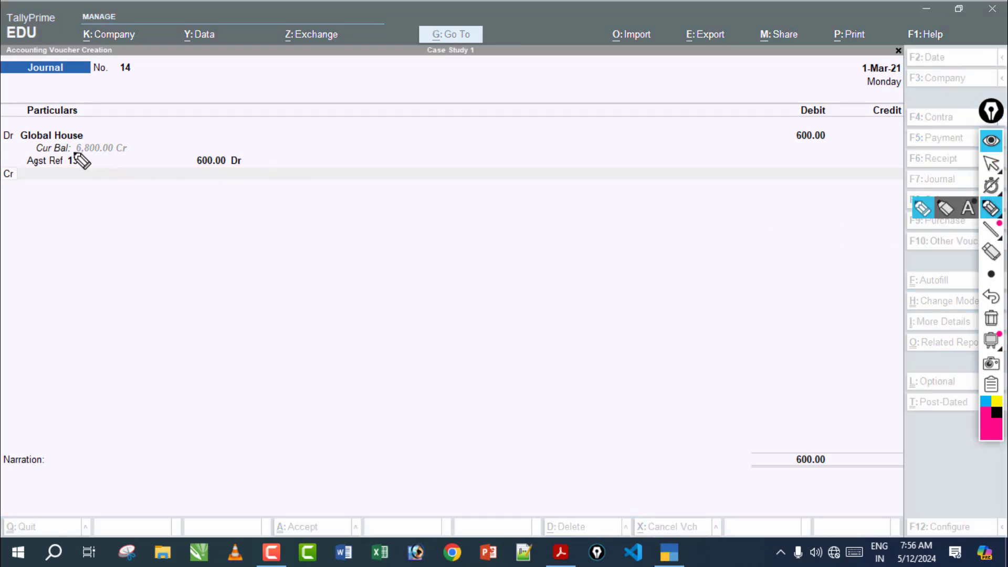
pyautogui.moveTo(86, 161)
pyautogui.mouseDown()
pyautogui.moveTo(142, 135)
pyautogui.moveTo(68, 159)
pyautogui.moveTo(76, 169)
pyautogui.mouseUp()
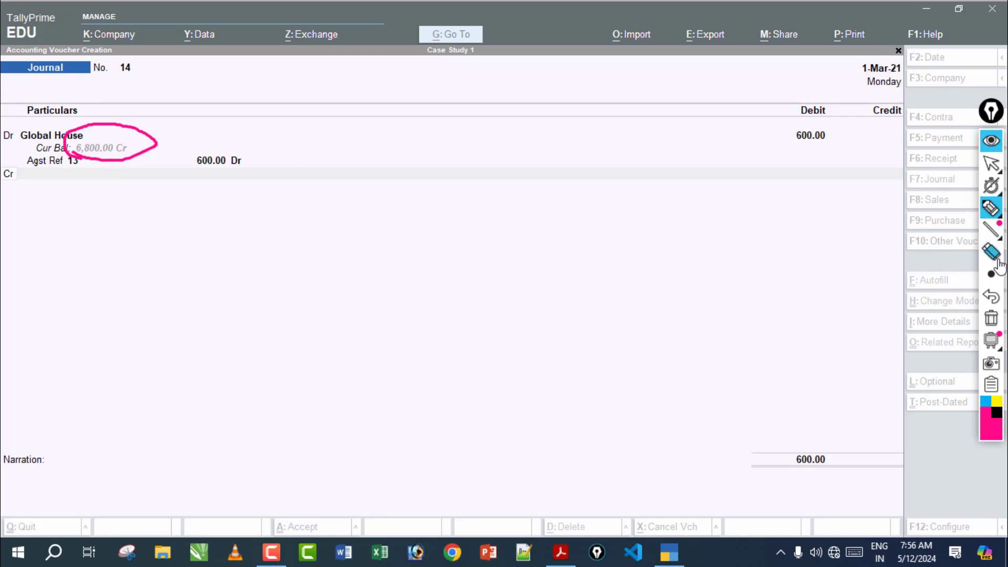
pyautogui.click(992, 296)
pyautogui.click(991, 164)
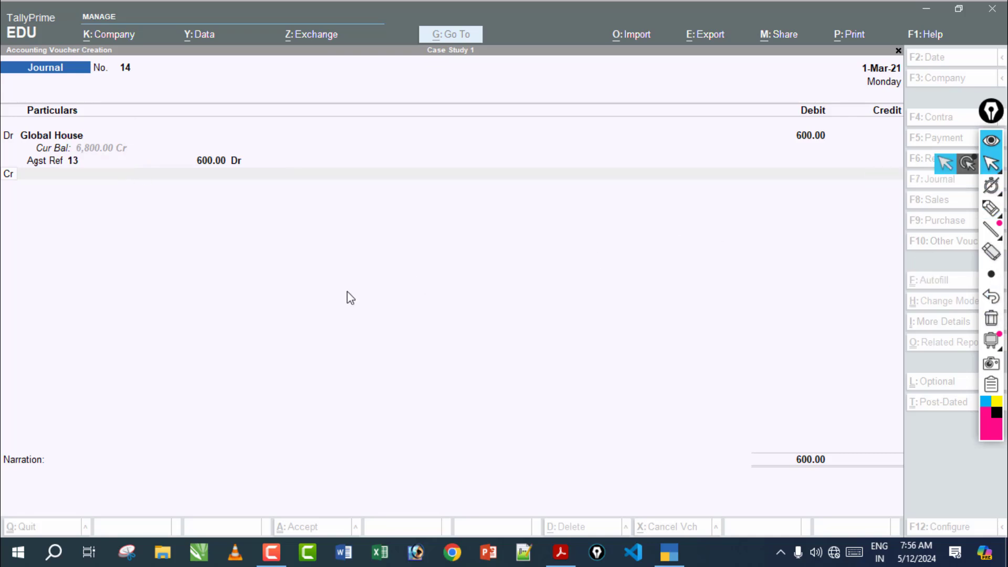
# Credit Stationary Exp. with 600, leave the narration blank, and save the journal voucher
pyautogui.click(9, 173)
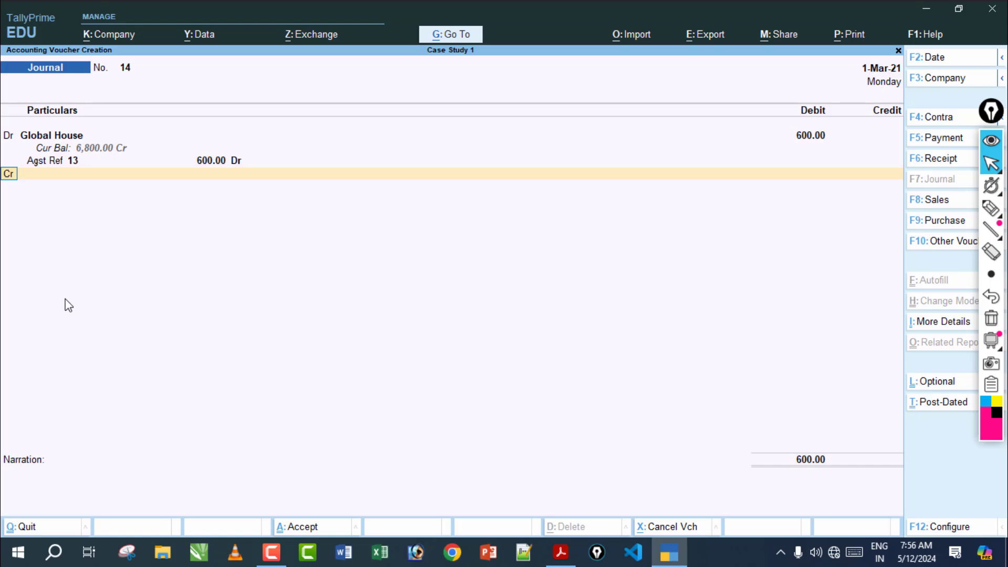
pyautogui.press('Return')
pyautogui.write('S')
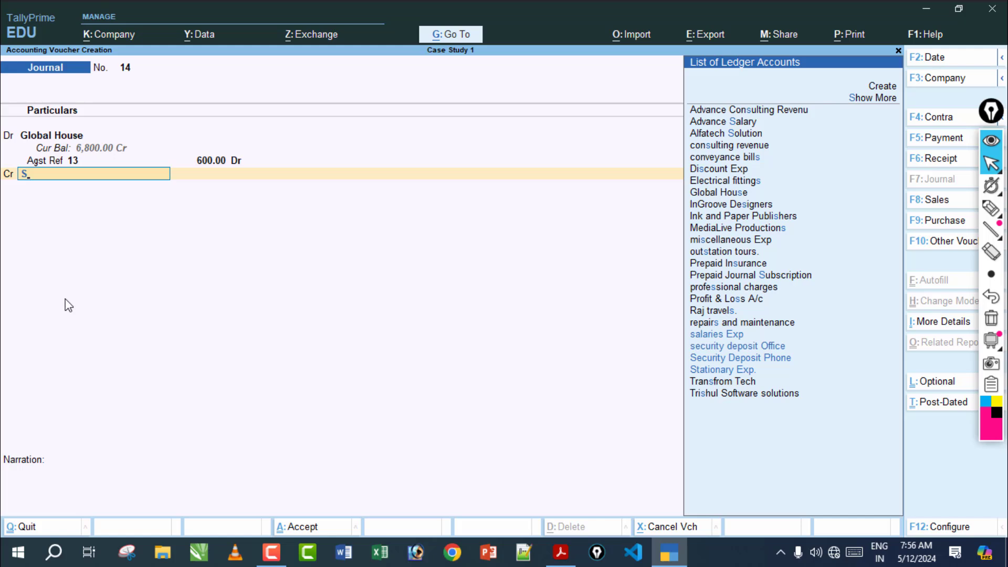
pyautogui.press('Down')
pyautogui.press('Down')
pyautogui.press('Down')
pyautogui.press('Down')
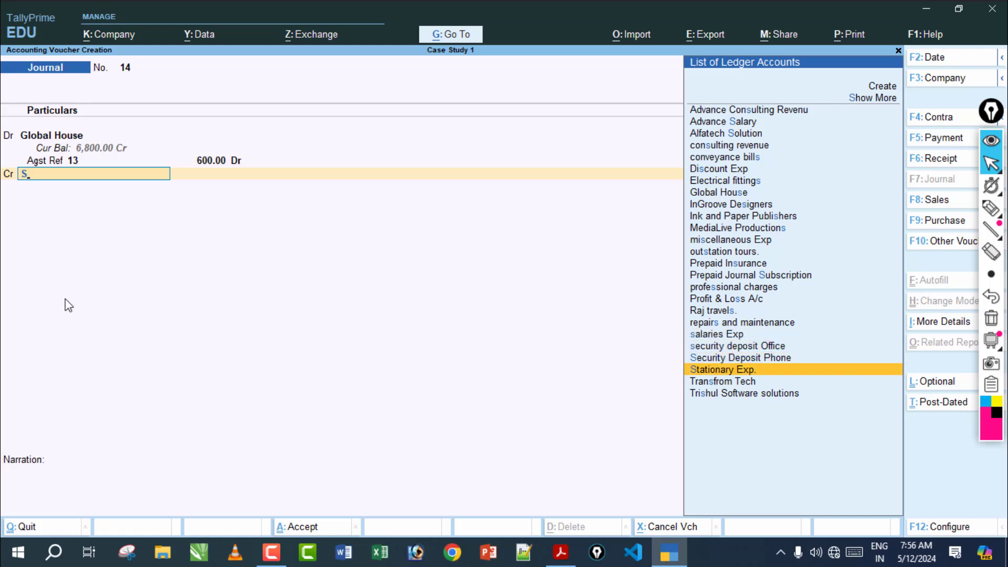
pyautogui.press('Return')
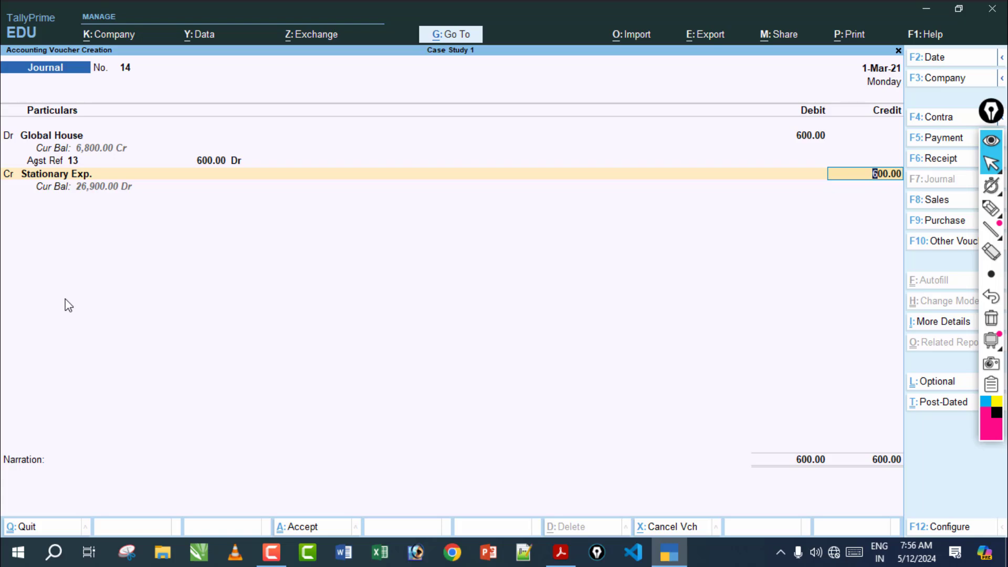
pyautogui.press('Return')
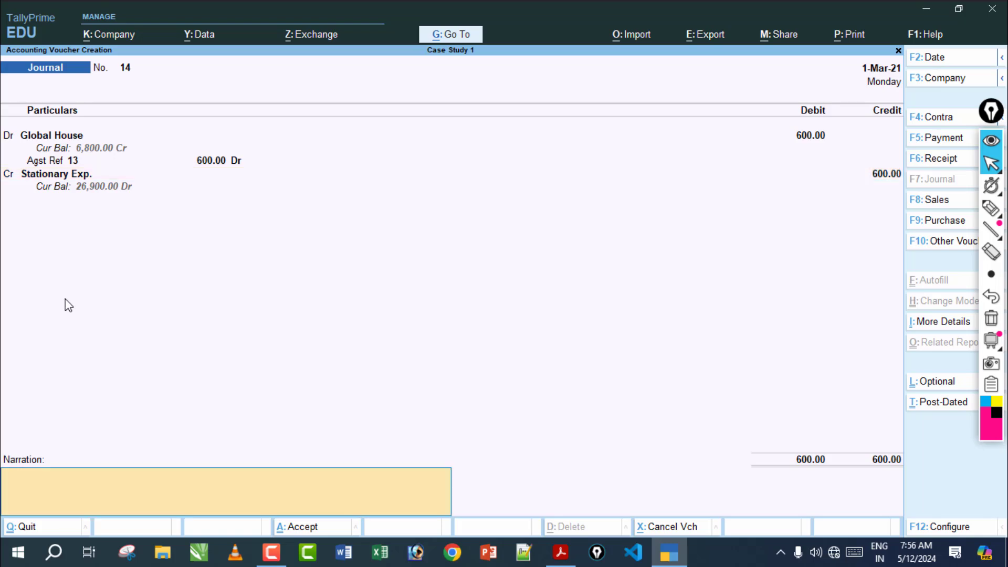
pyautogui.press('Return')
pyautogui.press('Return')
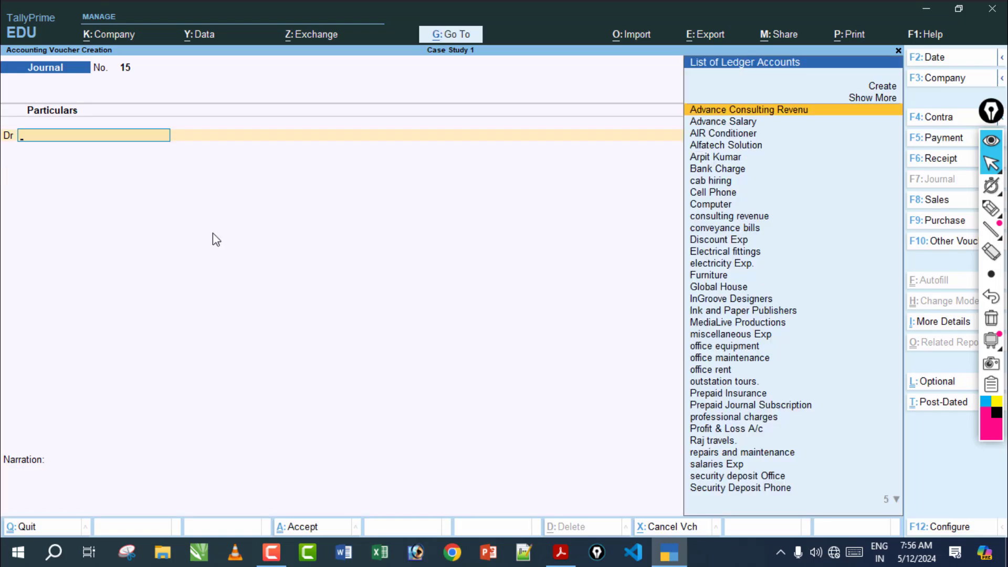
# Switch to the case study PDF, draw a short pen line after transaction 137, and return to TallyPrime
pyautogui.click(561, 553)
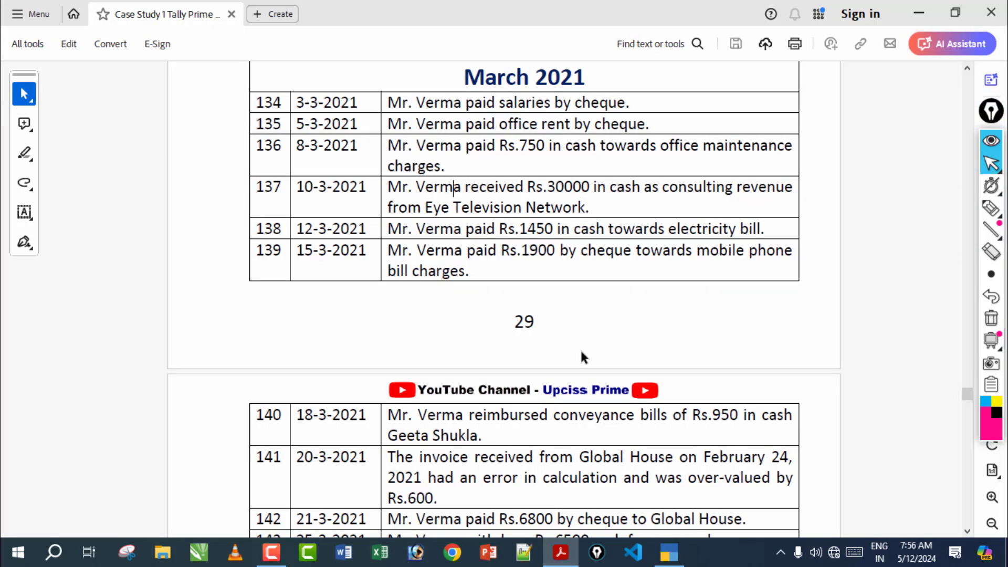
pyautogui.click(992, 208)
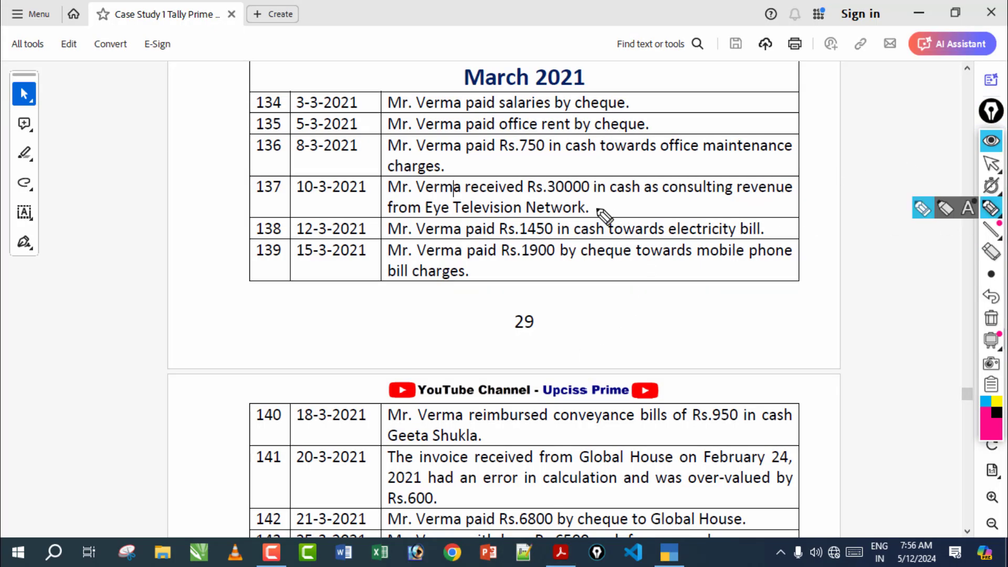
pyautogui.moveTo(591, 210); pyautogui.dragTo(651, 211)
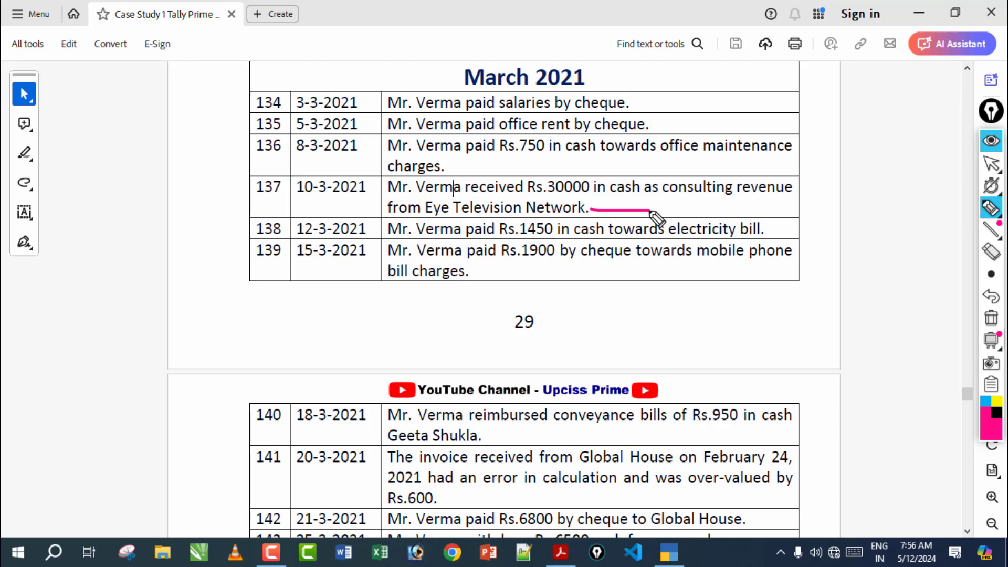
pyautogui.hotkey('alt', 'Tab')
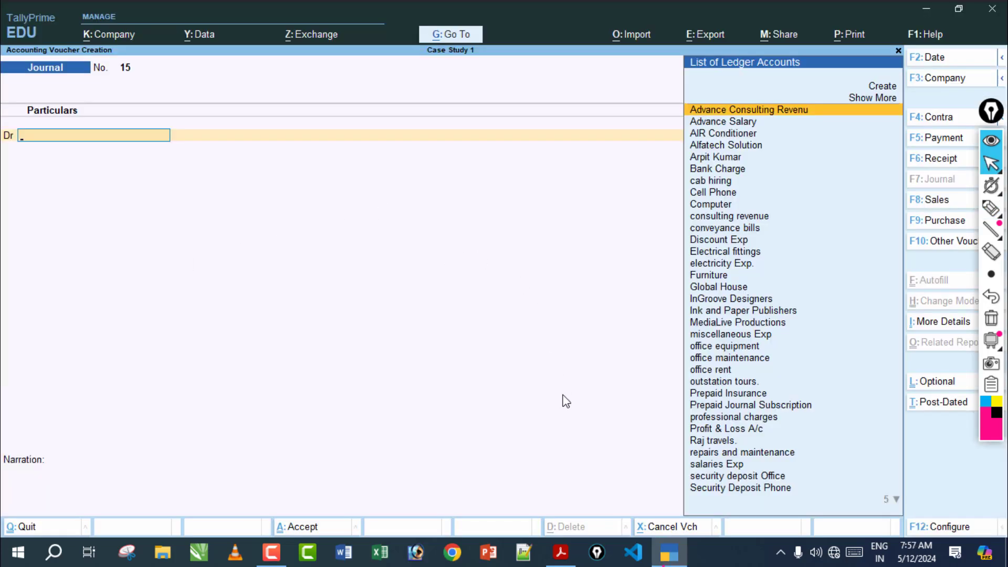
# Go back to the case study PDF, underline the over-valued wording in transaction 141, and clear the ink
pyautogui.click(561, 553)
pyautogui.click(991, 208)
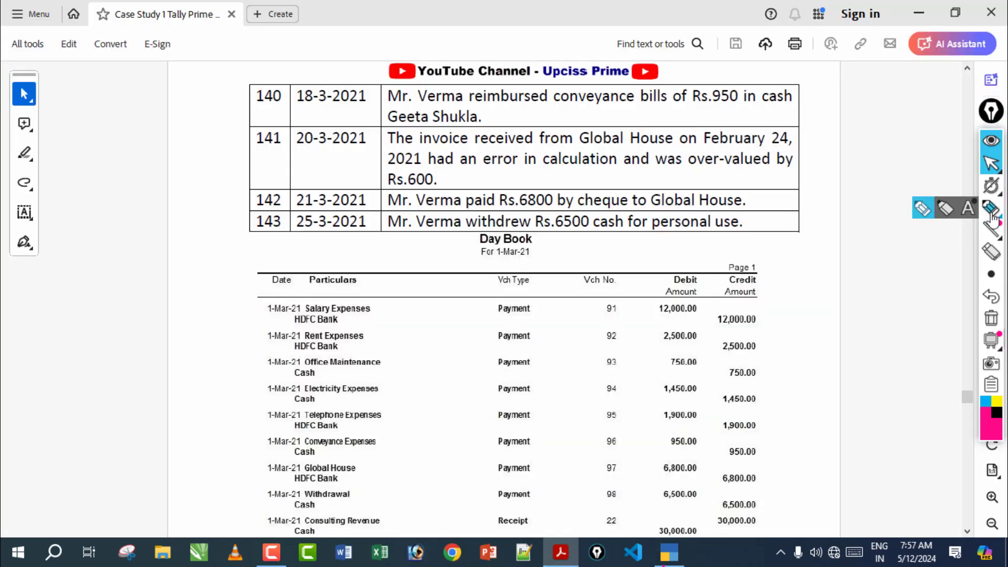
pyautogui.moveTo(553, 180); pyautogui.dragTo(840, 180)
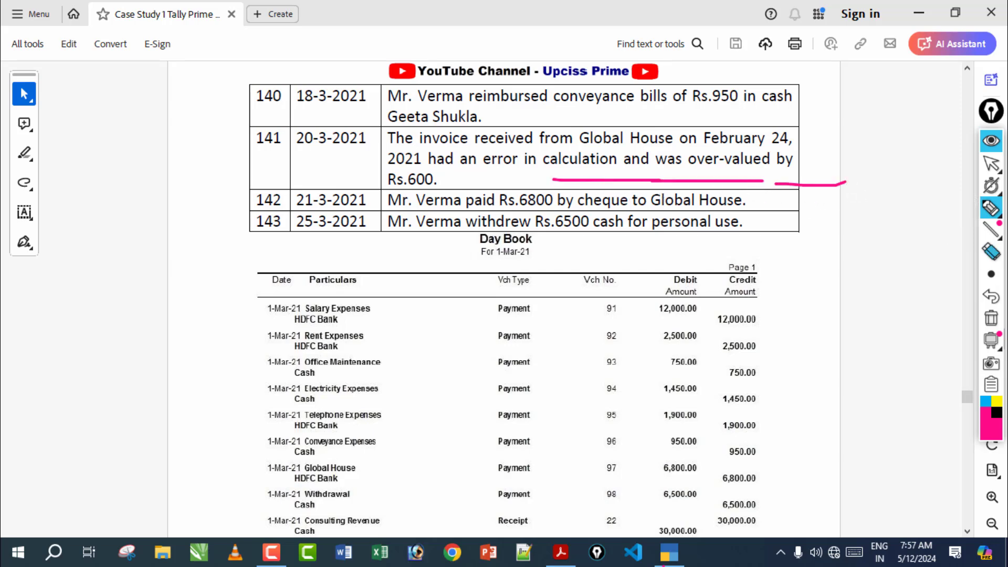
pyautogui.click(992, 318)
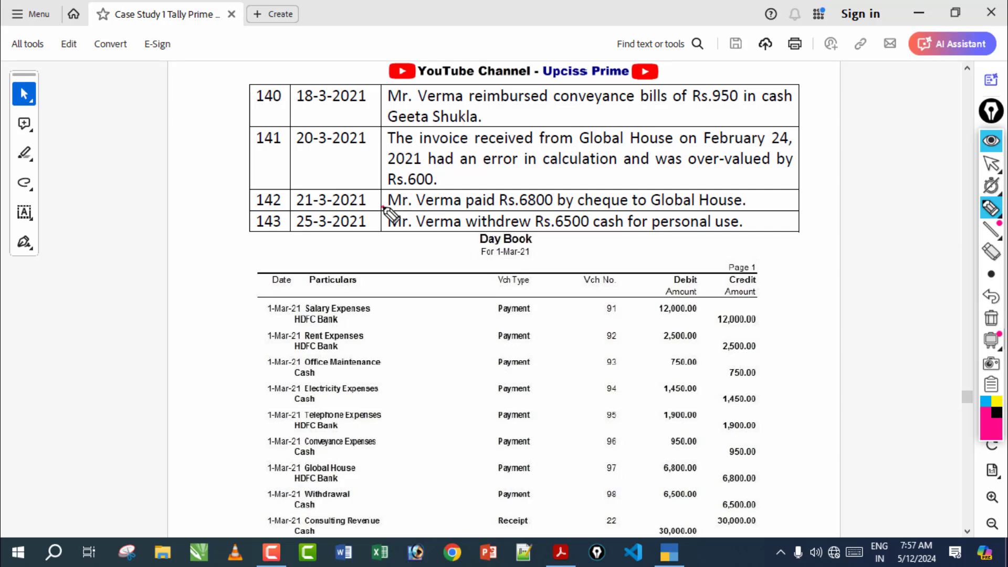
# Underline transaction 142's text, clear it, mark only the payer's name and Global House, and clear the ink
pyautogui.moveTo(382, 207); pyautogui.dragTo(714, 208)
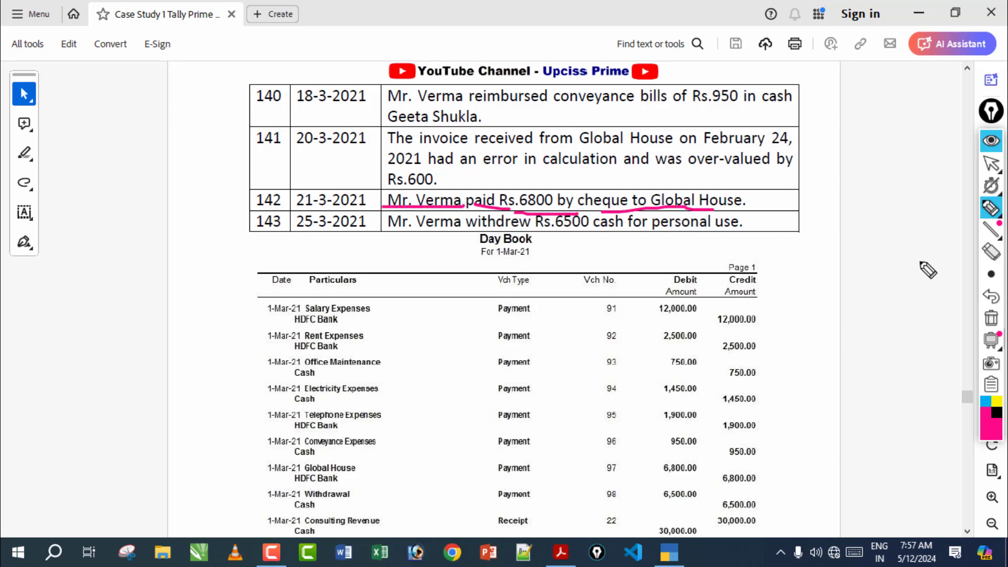
pyautogui.click(993, 322)
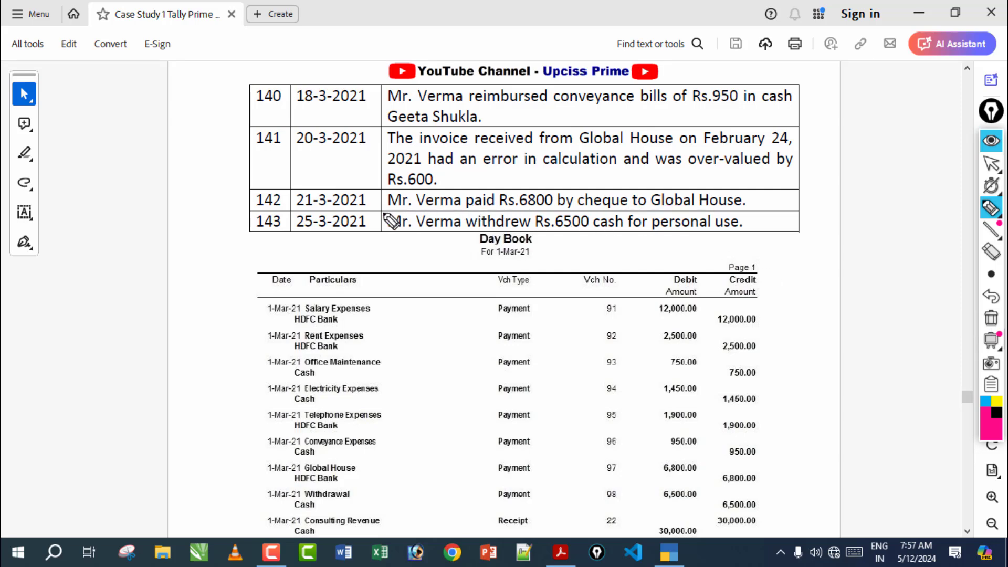
pyautogui.moveTo(384, 214); pyautogui.dragTo(467, 214)
pyautogui.moveTo(657, 209); pyautogui.dragTo(742, 209)
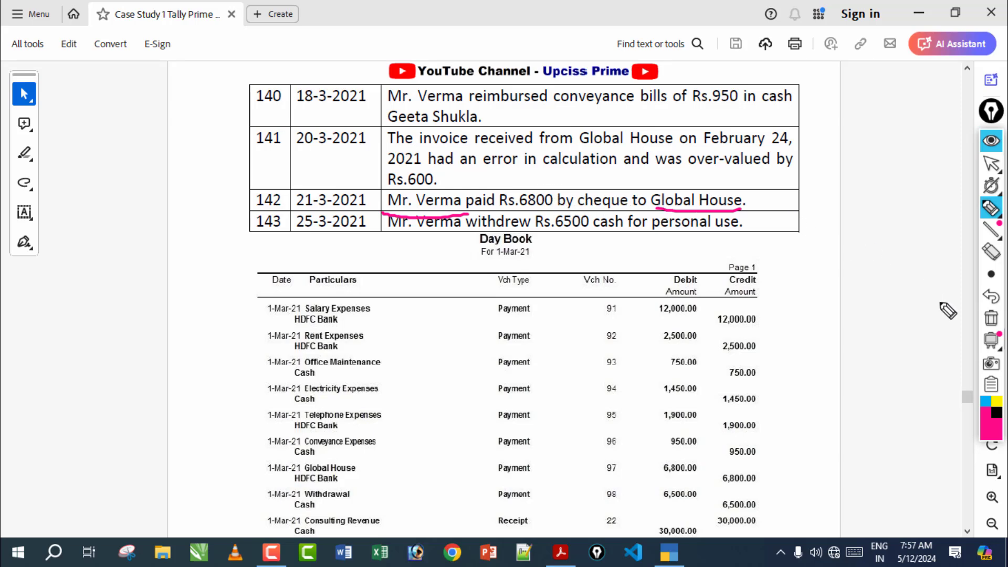
pyautogui.click(991, 319)
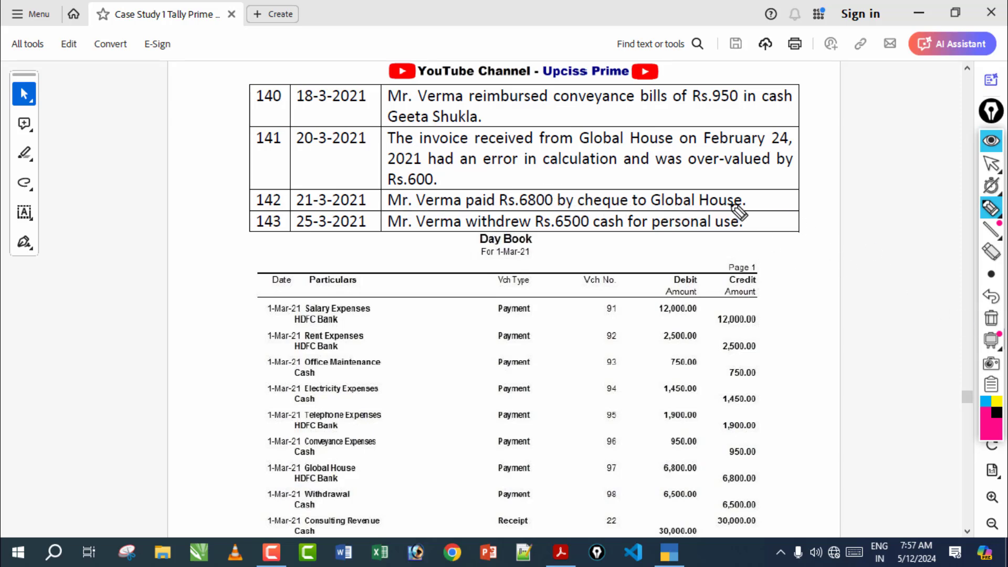
# Handwrite a note over transaction 141 with a slanted line beneath it, and clear all the ink
pyautogui.moveTo(696, 120)
pyautogui.mouseDown()
pyautogui.moveTo(709, 173)
pyautogui.moveTo(685, 150)
pyautogui.moveTo(724, 134)
pyautogui.moveTo(824, 126)
pyautogui.moveTo(834, 113)
pyautogui.mouseUp()
pyautogui.moveTo(680, 192); pyautogui.dragTo(887, 145)
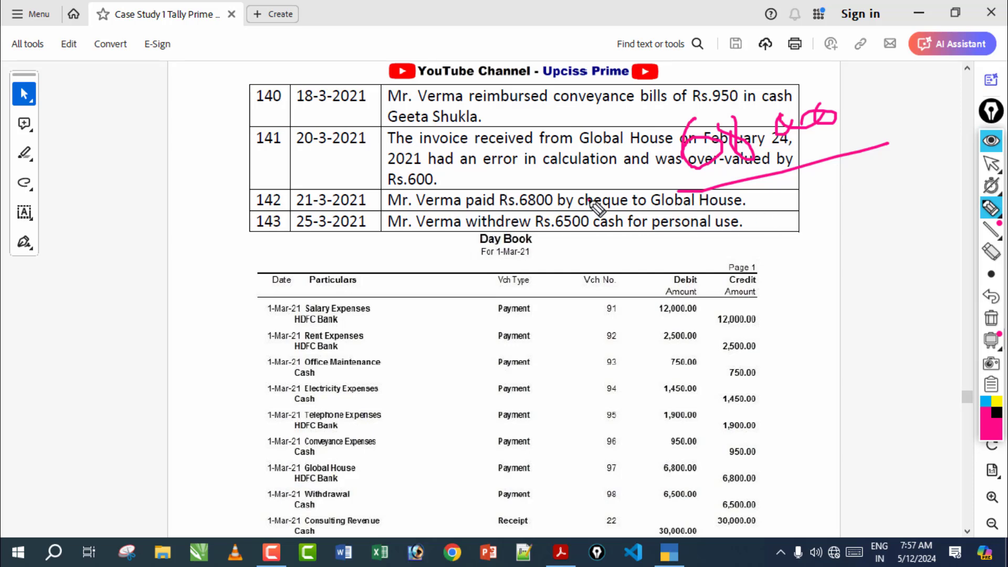
pyautogui.click(992, 319)
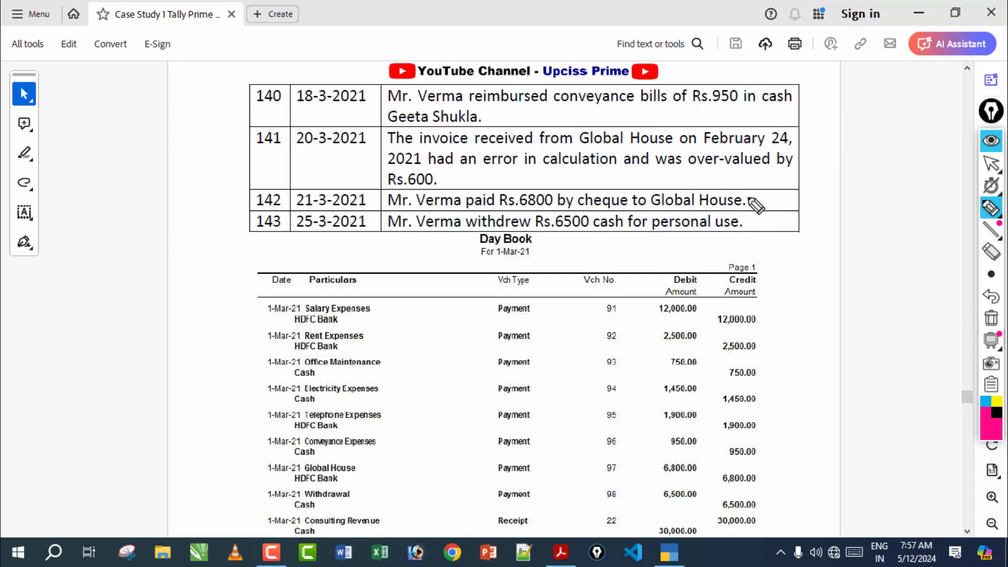
# Draw arrows after and beneath transaction 142 with a freehand note over the Day Book, and clear all the ink
pyautogui.moveTo(750, 199); pyautogui.dragTo(791, 202)
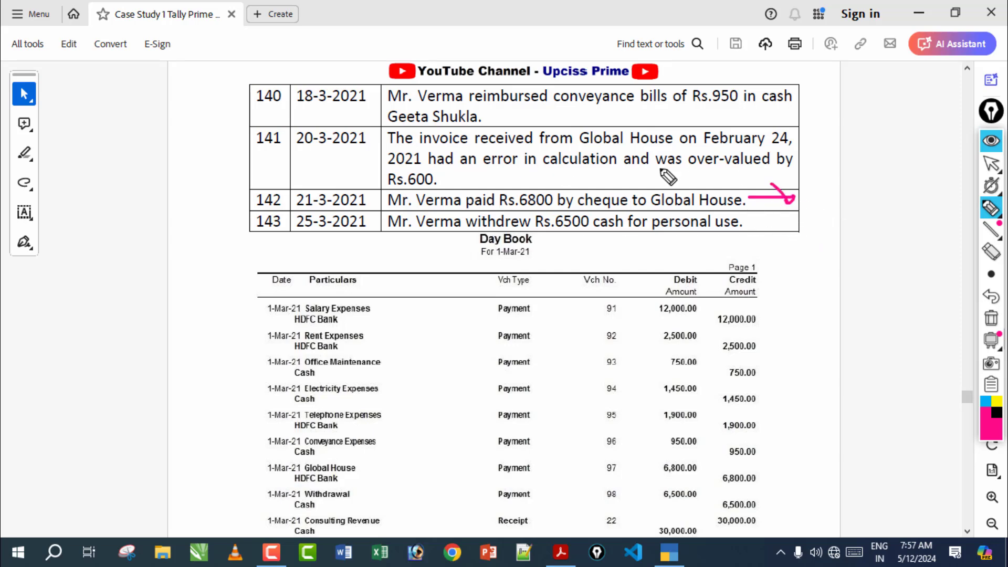
pyautogui.moveTo(695, 211)
pyautogui.mouseDown()
pyautogui.moveTo(722, 235)
pyautogui.moveTo(703, 252)
pyautogui.mouseUp()
pyautogui.click(709, 280)
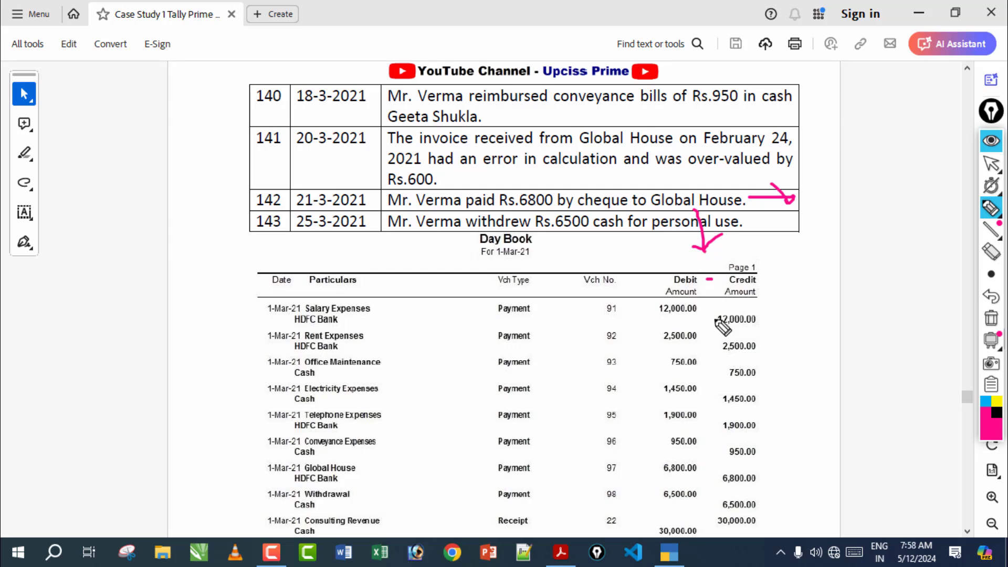
pyautogui.moveTo(716, 321); pyautogui.dragTo(736, 344)
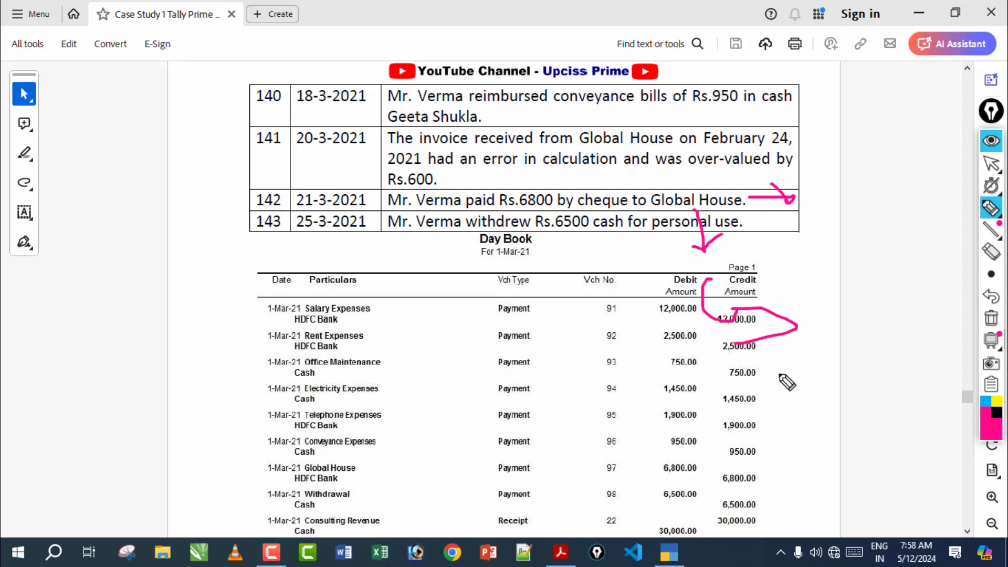
pyautogui.click(992, 317)
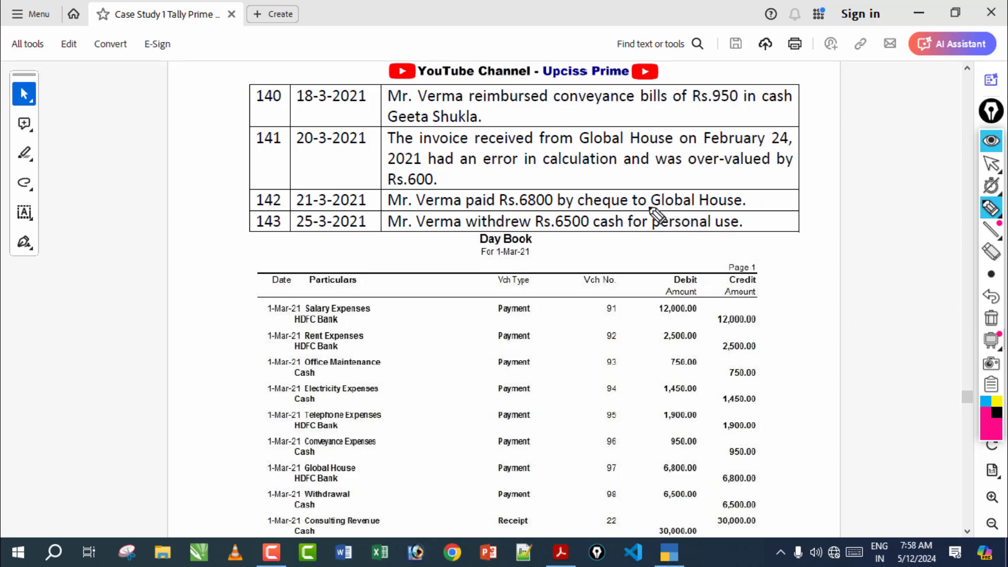
# Underline Global House in transaction 142, handwrite a note over the Day Book with a curved line around it, and clear the ink
pyautogui.moveTo(651, 208); pyautogui.dragTo(764, 209)
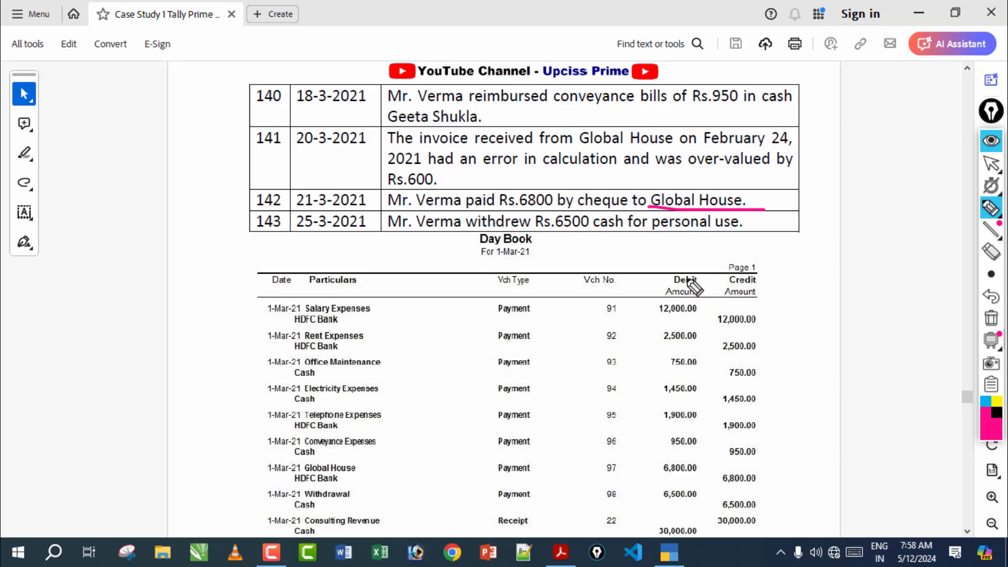
pyautogui.moveTo(631, 270)
pyautogui.mouseDown()
pyautogui.moveTo(654, 296)
pyautogui.moveTo(710, 300)
pyautogui.moveTo(756, 284)
pyautogui.mouseUp()
pyautogui.moveTo(601, 209)
pyautogui.mouseDown()
pyautogui.moveTo(601, 334)
pyautogui.moveTo(740, 329)
pyautogui.mouseUp()
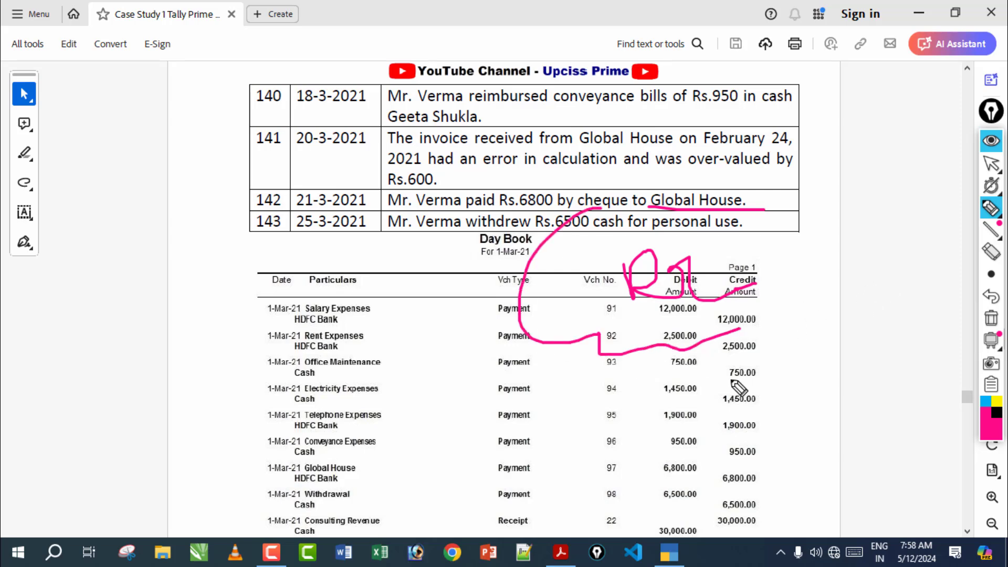
pyautogui.click(990, 319)
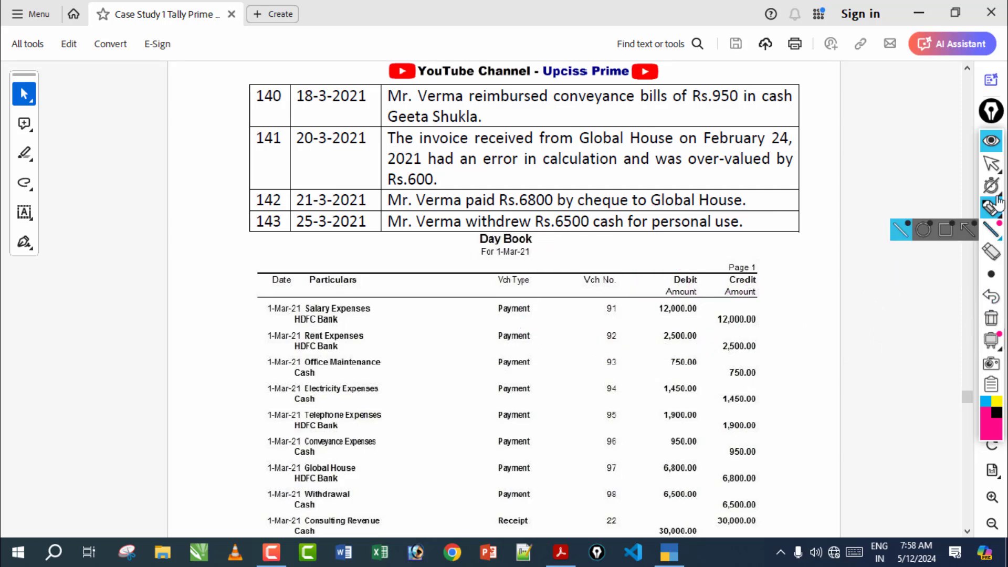
pyautogui.click(990, 164)
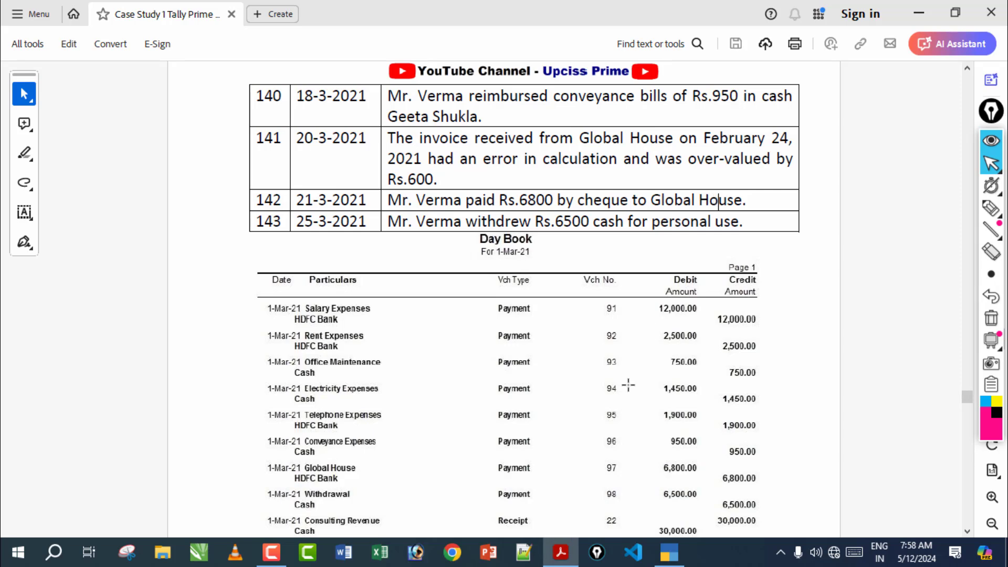
# In TallyPrime, fill a payment voucher debiting Global House 6,800 against reference 13 and crediting HDFC Bank
pyautogui.click(669, 552)
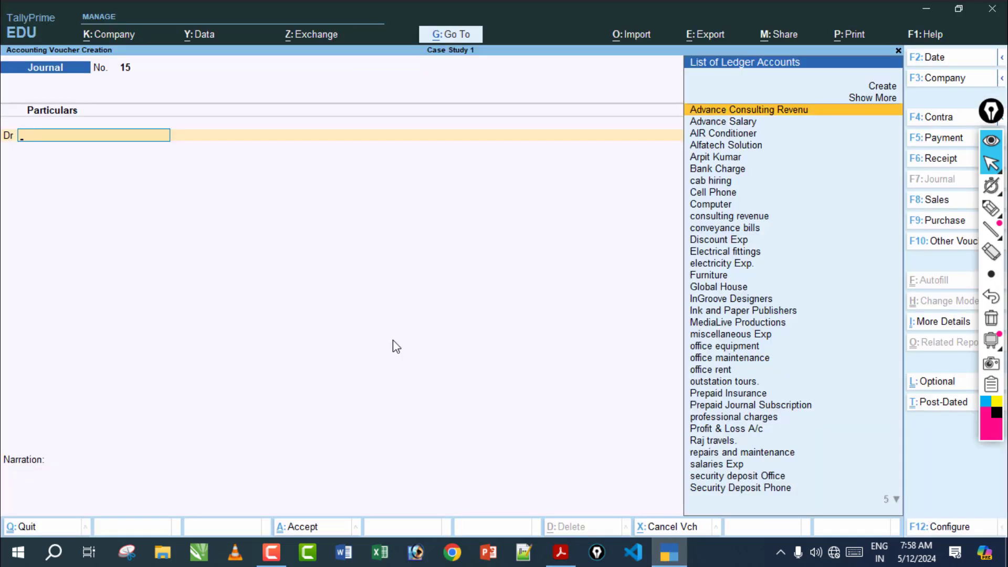
pyautogui.press('F5')
pyautogui.write('Glo')
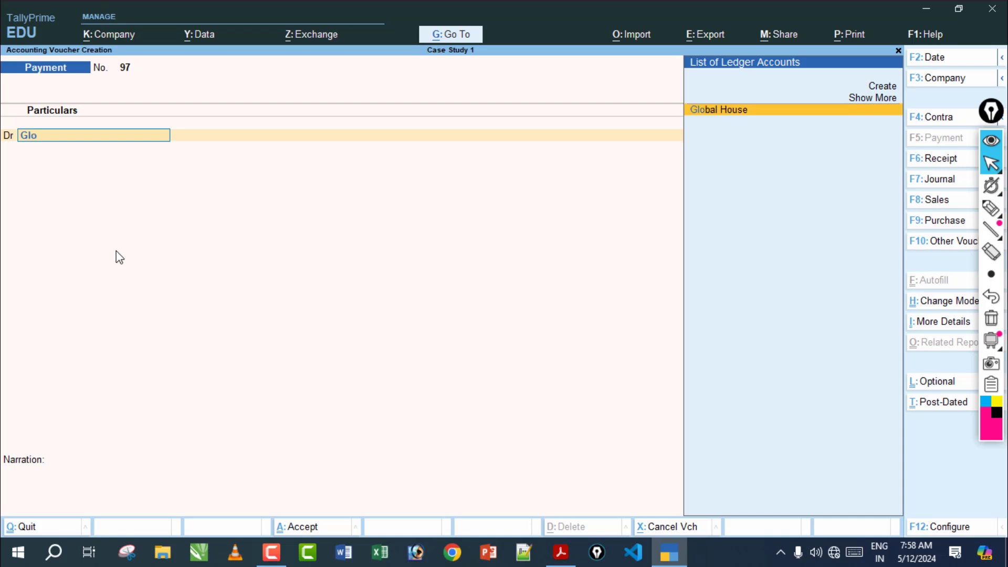
pyautogui.press('Return')
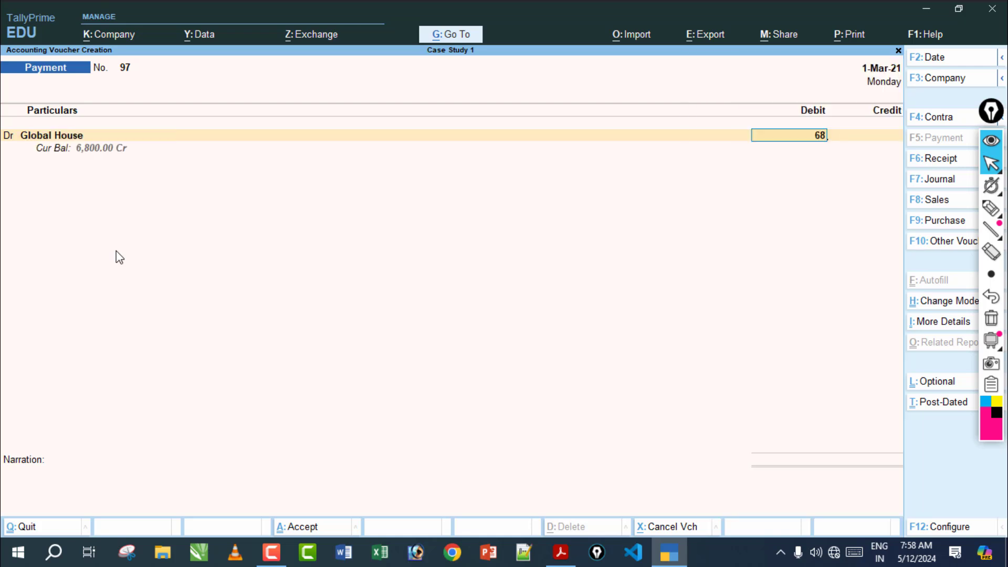
pyautogui.press('Return')
pyautogui.press('Return')
pyautogui.press('Return')
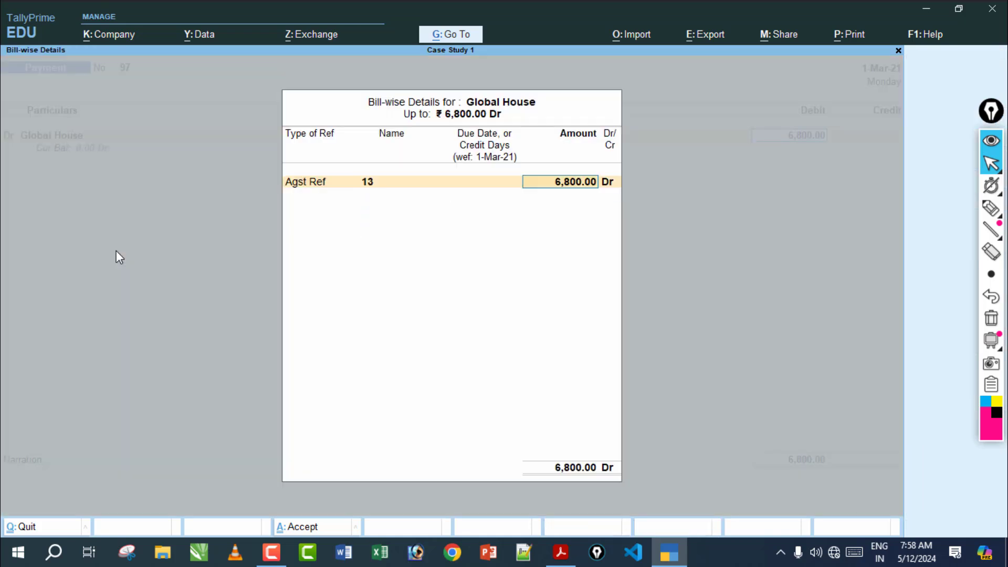
pyautogui.press('Return')
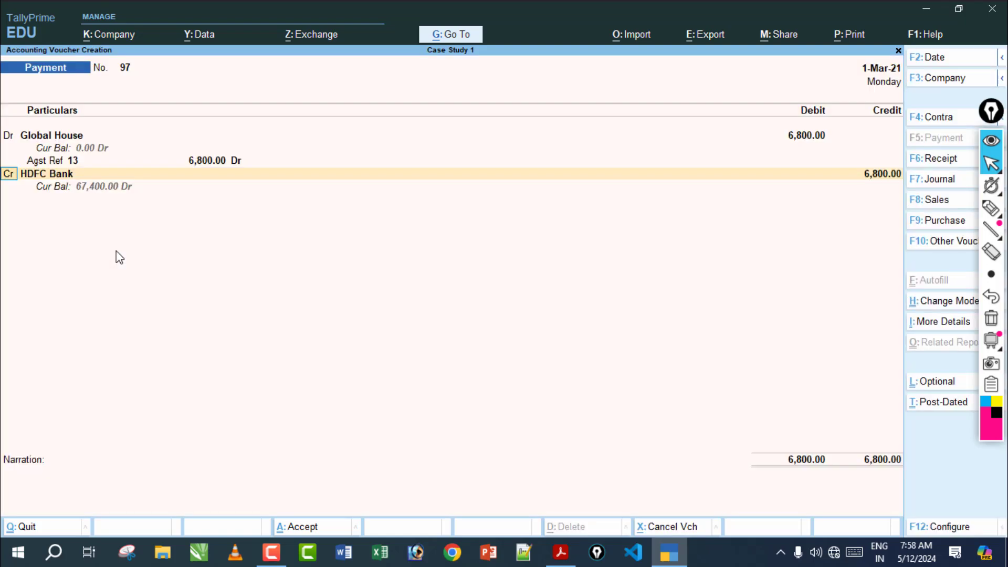
# Check transaction 142 in the case study PDF, and save the TallyPrime payment voucher with the HDFC Bank amount allocated as a cheque
pyautogui.click(571, 558)
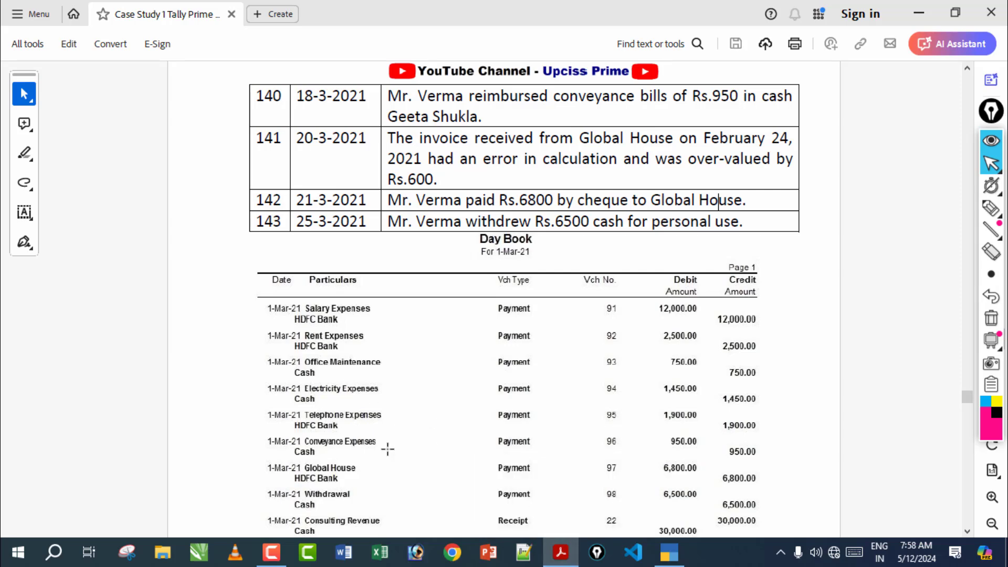
pyautogui.click(670, 552)
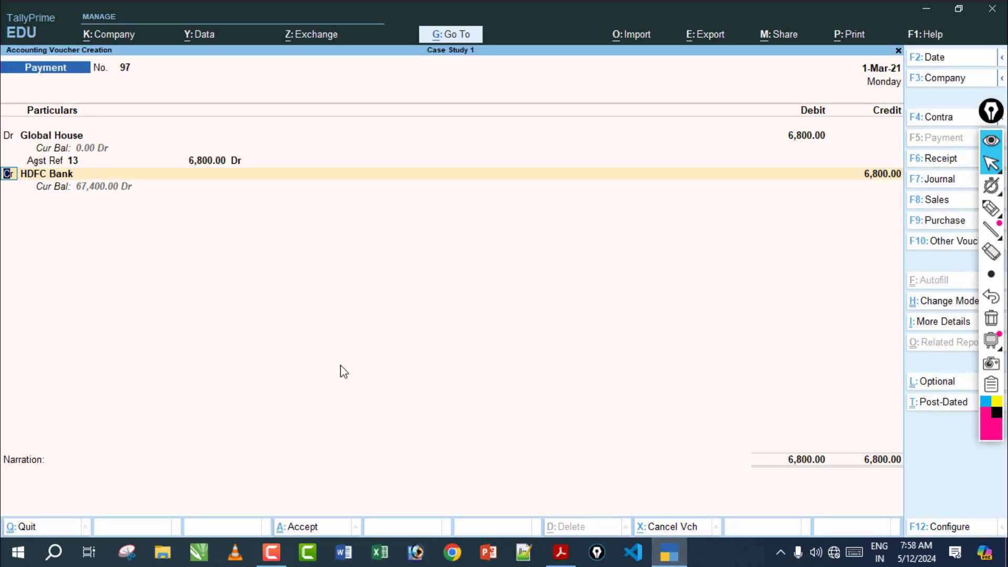
pyautogui.press('Return')
pyautogui.press('Return')
pyautogui.press('Return')
pyautogui.press('Return')
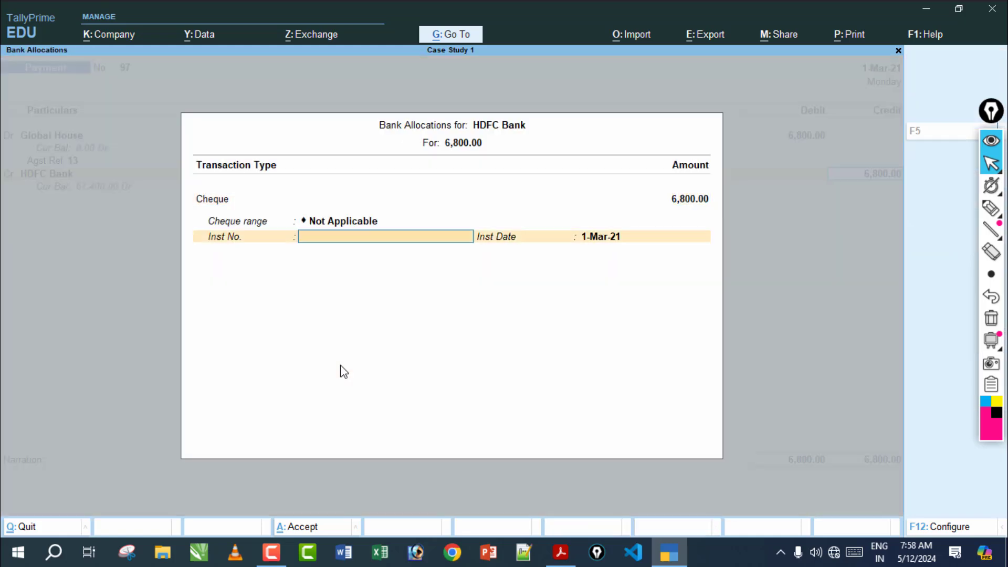
pyautogui.press('Return')
pyautogui.press('Return')
pyautogui.press('Return')
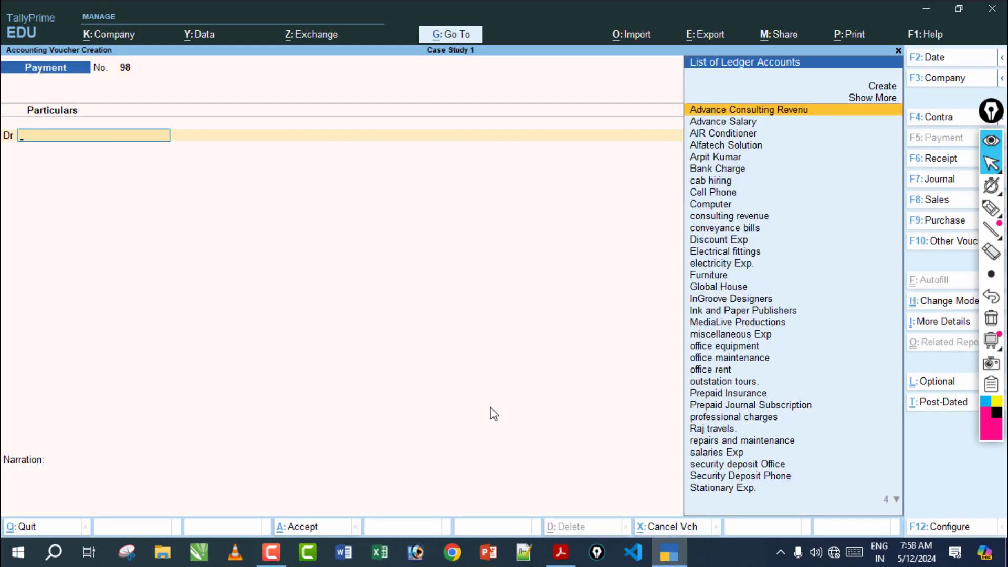
# Switch to the case study PDF, underline the wording of transaction 143 in separate strokes, and clear the ink
pyautogui.click(568, 548)
pyautogui.scroll(-1, 725, 304)
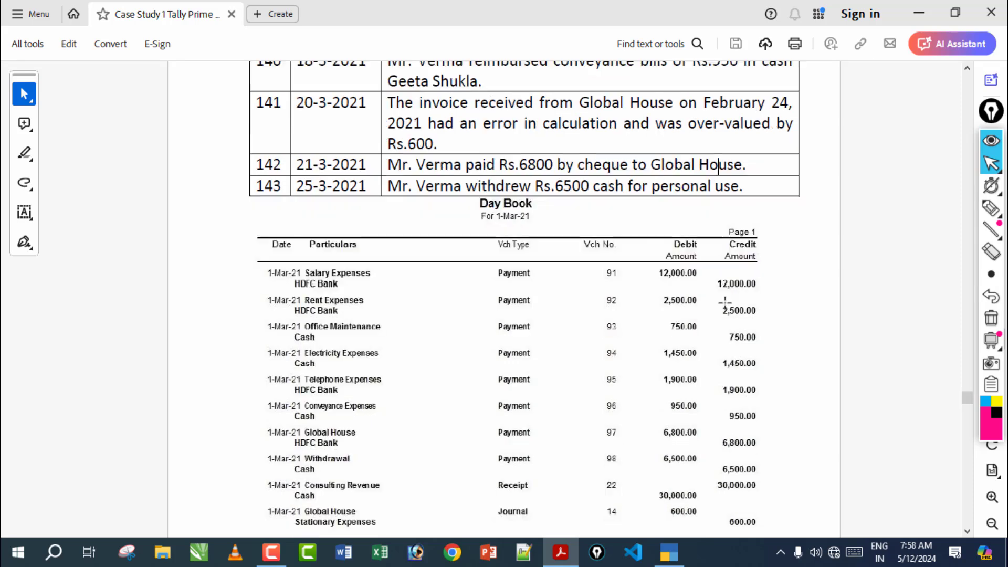
pyautogui.click(991, 209)
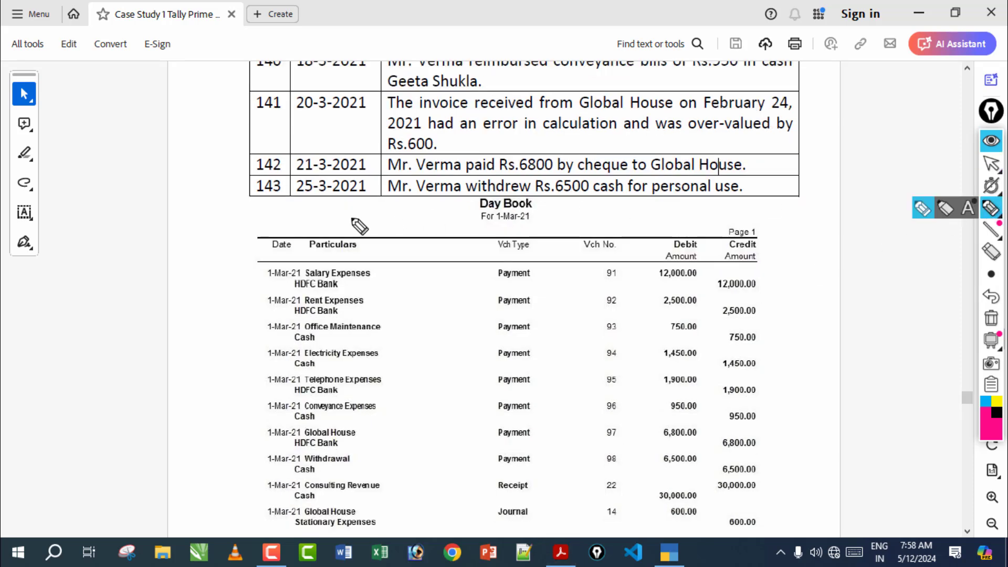
pyautogui.moveTo(387, 200); pyautogui.dragTo(769, 203)
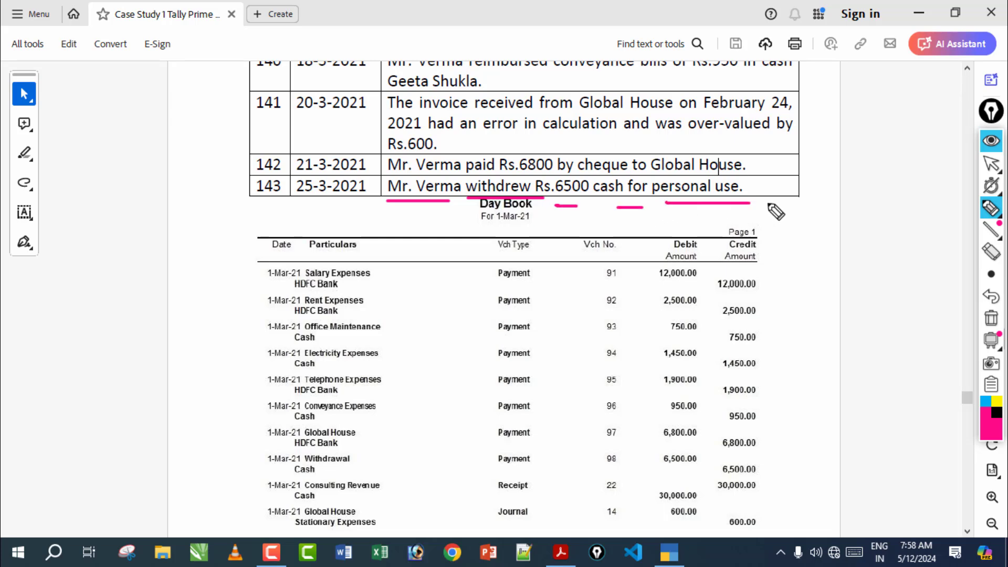
pyautogui.click(990, 317)
pyautogui.click(991, 163)
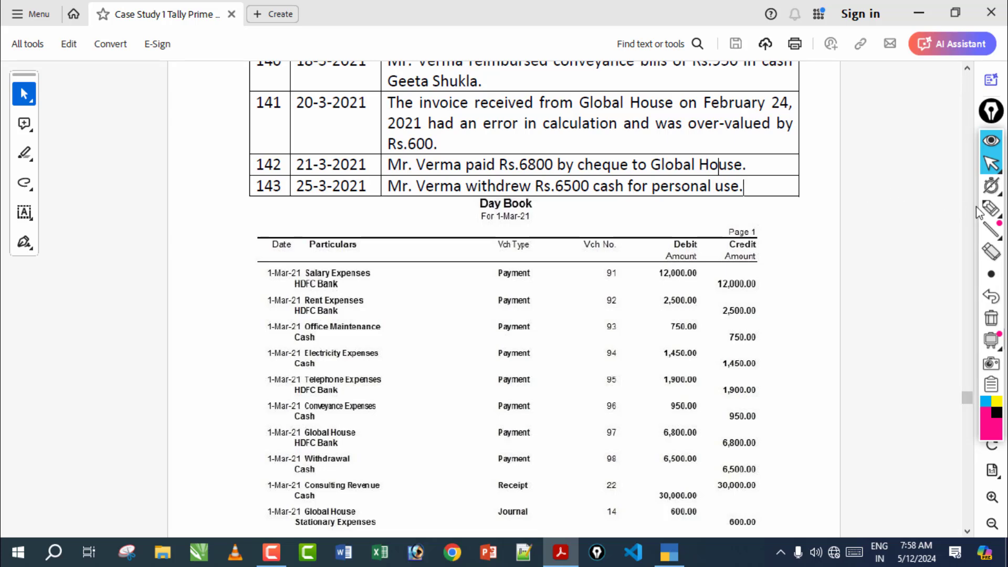
# Underline the cash for personal use wording in transaction 143 and clear the line
pyautogui.click(990, 208)
pyautogui.moveTo(585, 204); pyautogui.dragTo(725, 203)
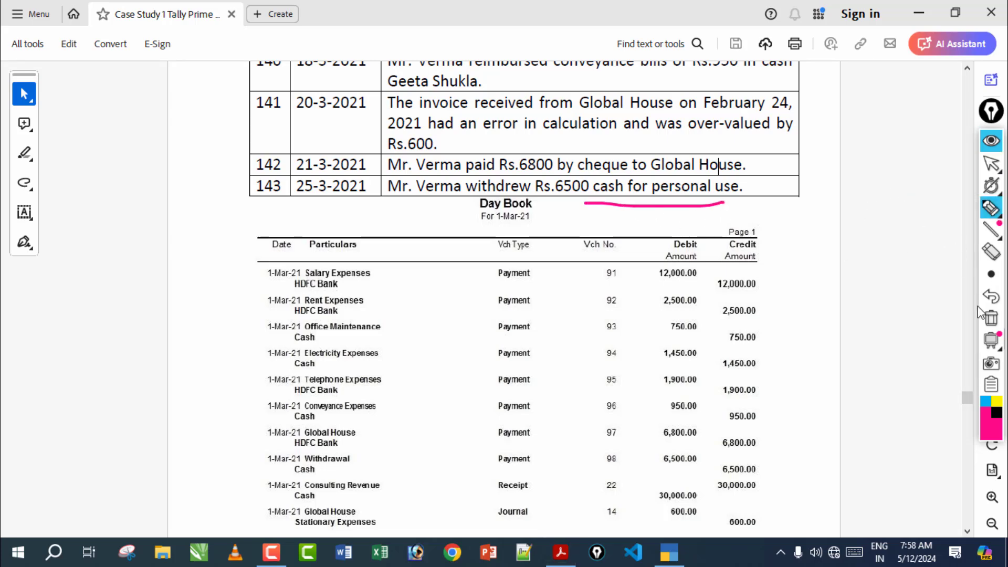
pyautogui.click(983, 321)
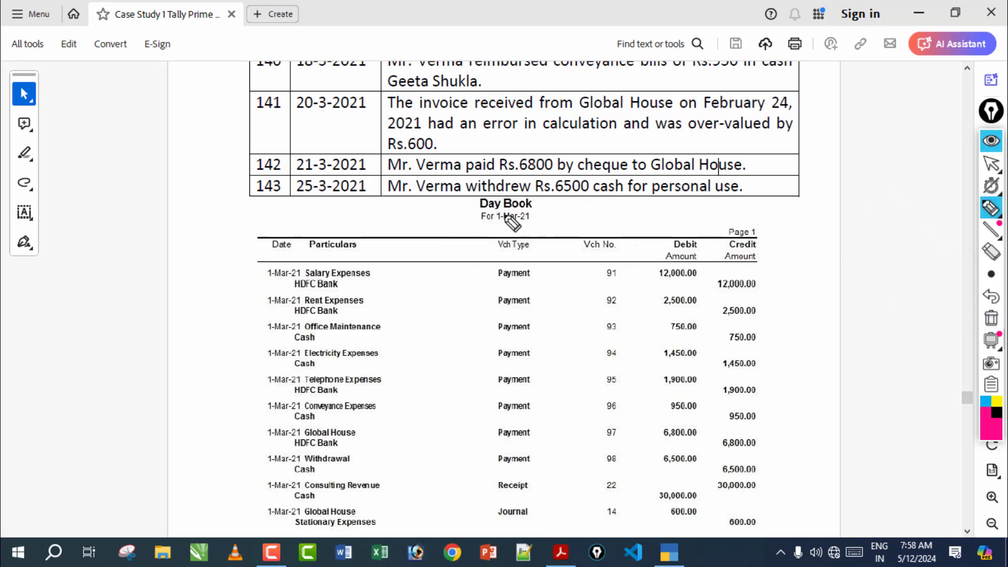
# Draw an arrow below transaction 143 with handwritten debit and credit notes over the Day Book, and clear all the ink
pyautogui.moveTo(491, 205); pyautogui.dragTo(498, 213)
pyautogui.moveTo(520, 258)
pyautogui.mouseDown()
pyautogui.moveTo(538, 279)
pyautogui.moveTo(533, 312)
pyautogui.moveTo(572, 297)
pyautogui.moveTo(572, 329)
pyautogui.moveTo(607, 326)
pyautogui.moveTo(648, 302)
pyautogui.mouseUp()
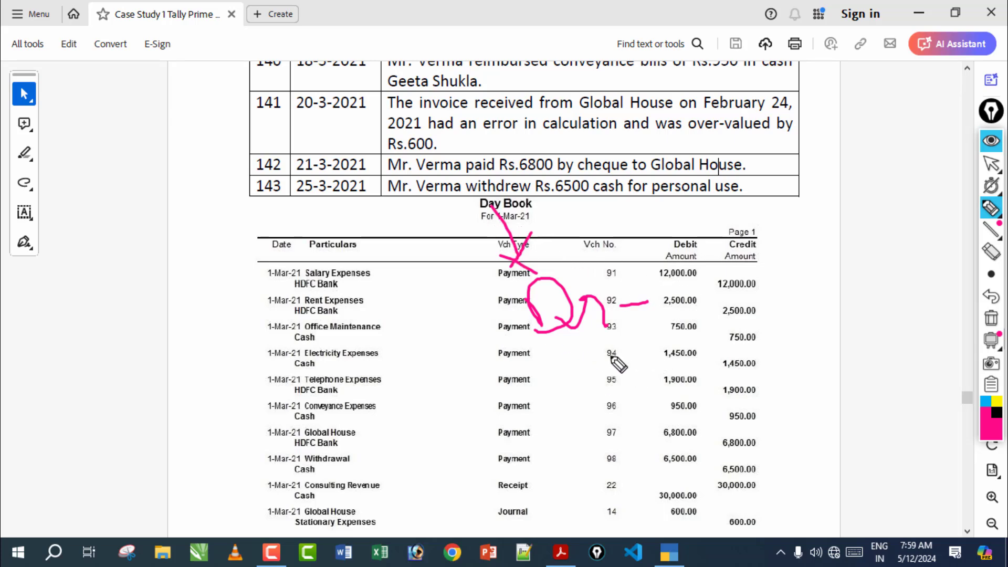
pyautogui.moveTo(584, 354); pyautogui.dragTo(664, 367)
pyautogui.moveTo(596, 406); pyautogui.dragTo(730, 395)
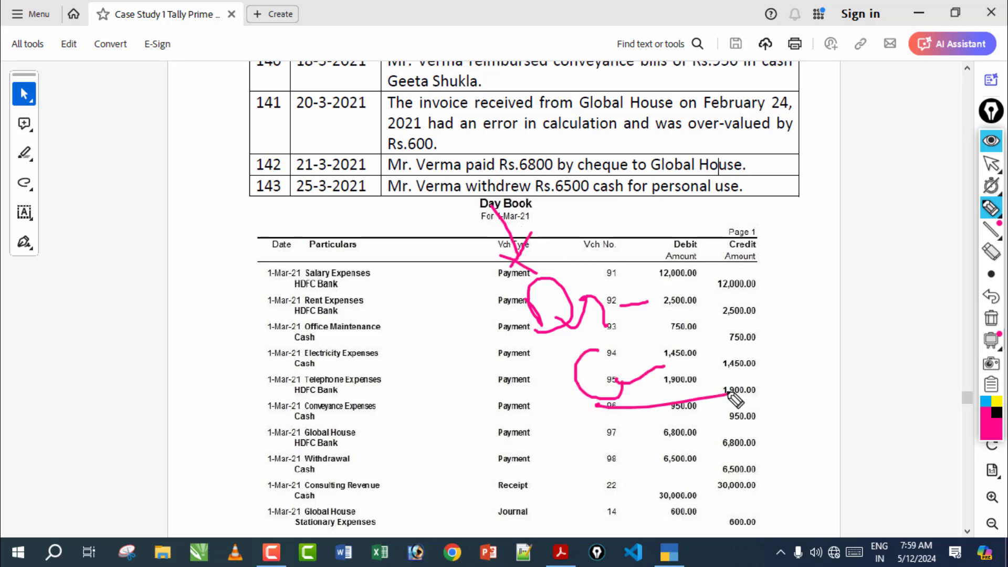
pyautogui.click(992, 318)
pyautogui.click(992, 163)
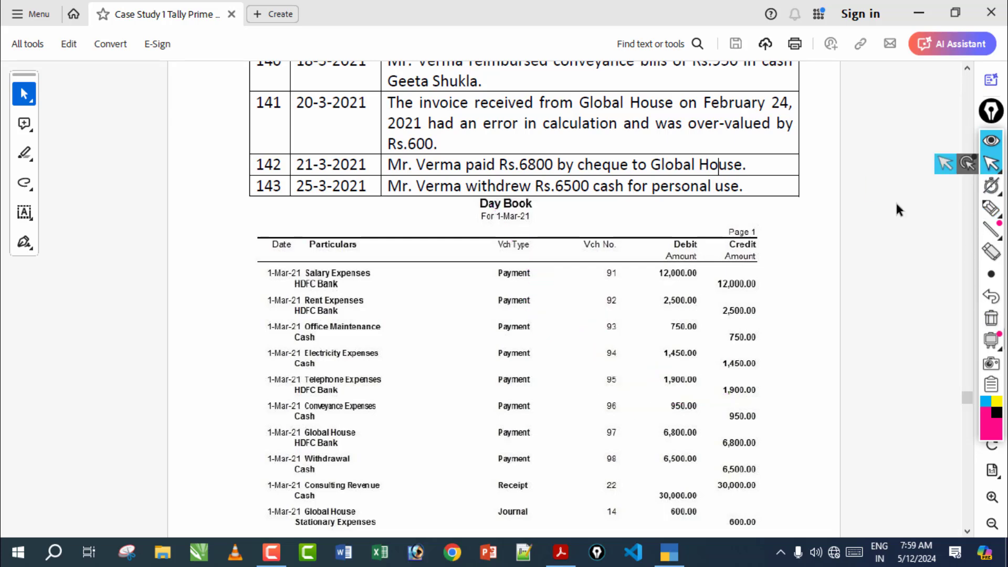
# Return to TallyPrime and record the transaction 143 payment voucher, debiting the Withdrew ledger with 6500, and save it
pyautogui.click(669, 552)
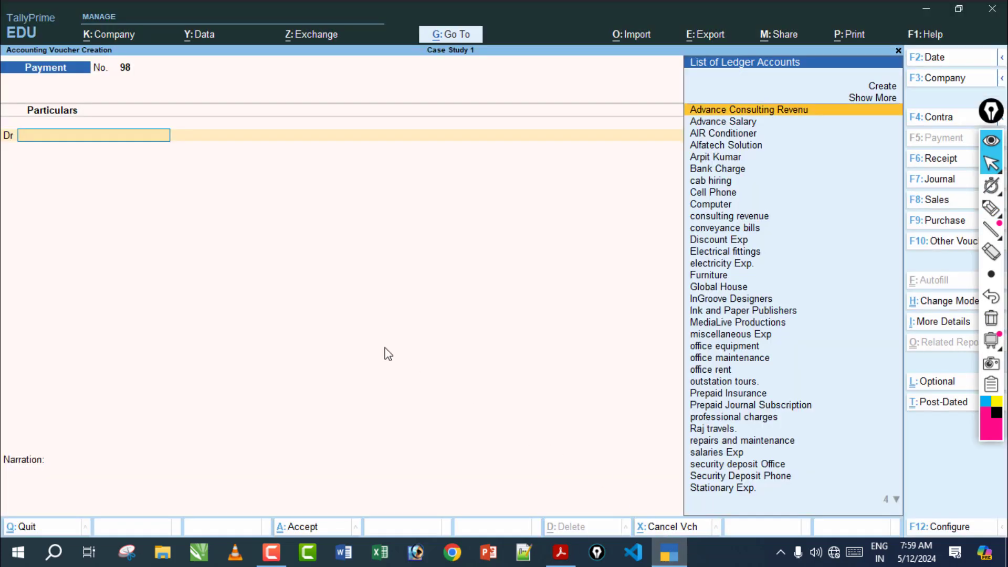
pyautogui.write('W')
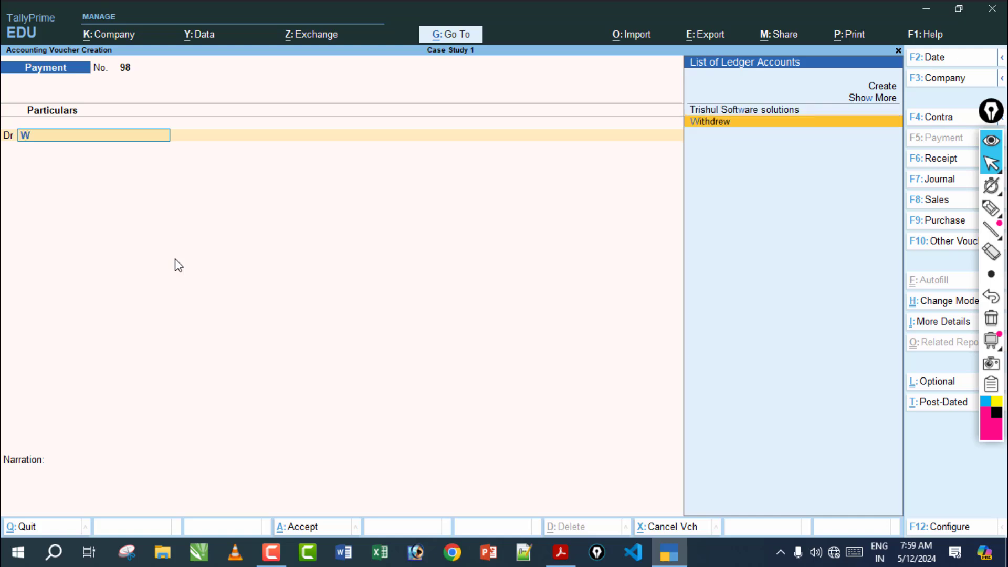
pyautogui.press('Return')
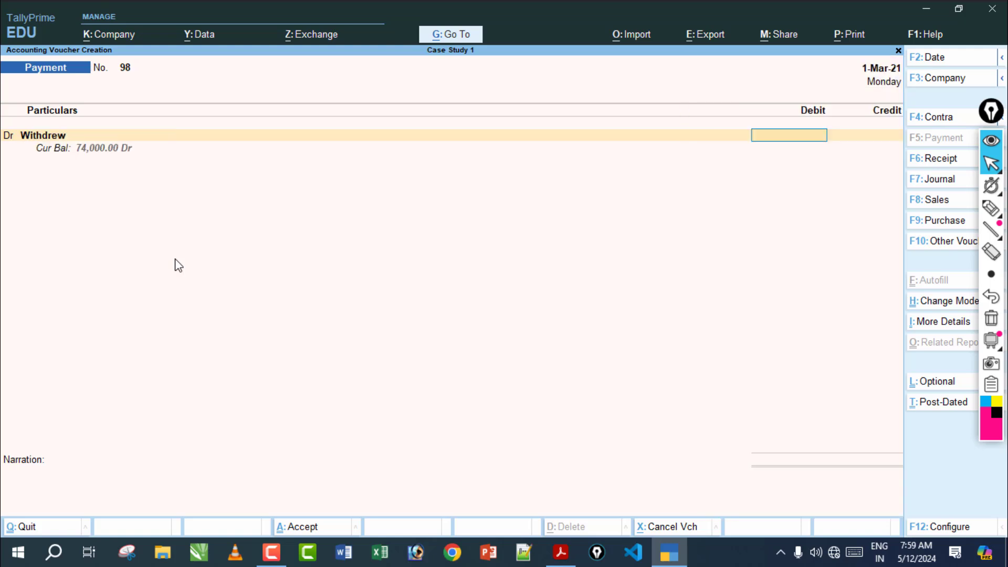
pyautogui.click(552, 549)
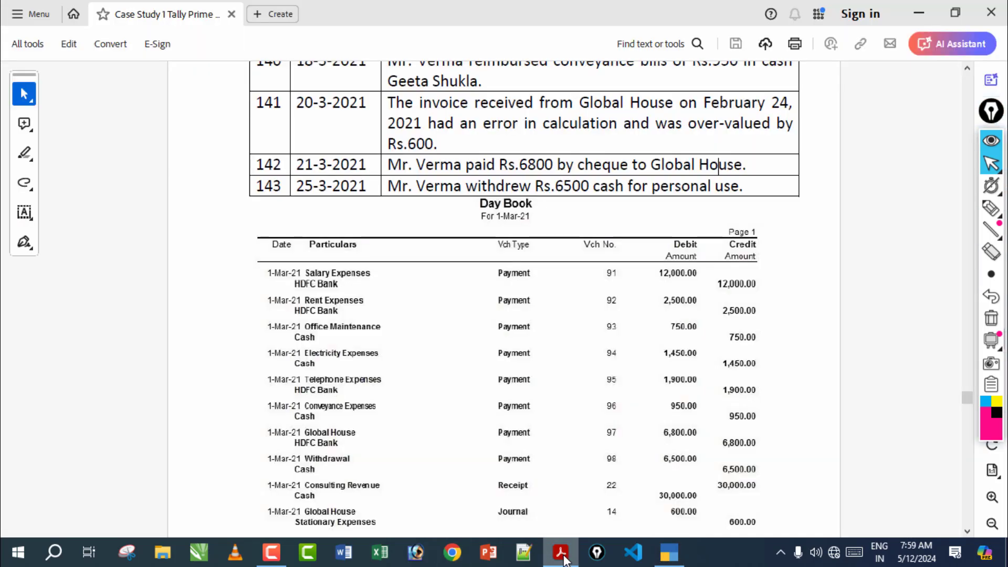
pyautogui.hotkey('alt', 'Tab')
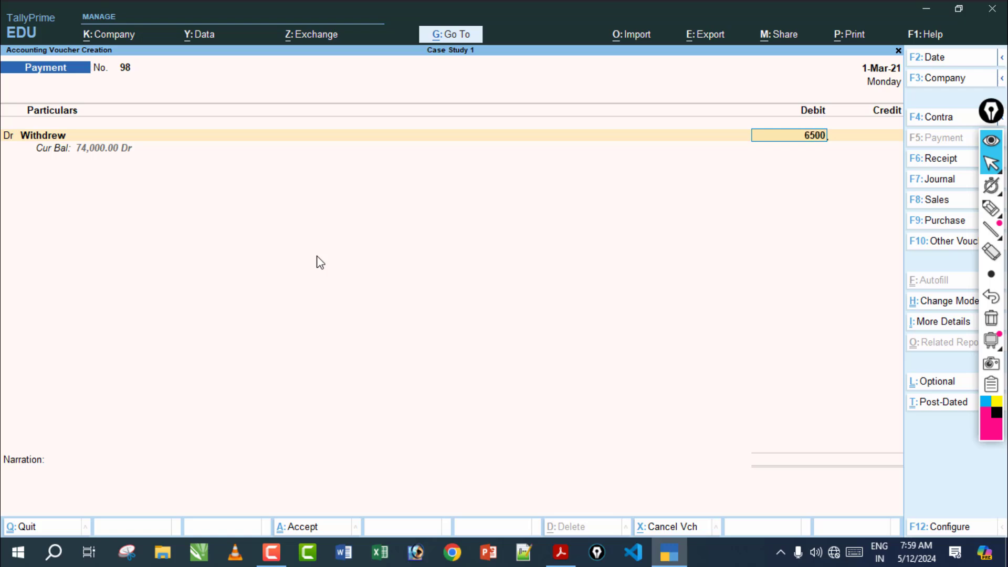
pyautogui.press('Return')
pyautogui.press('Return')
pyautogui.press('Return')
pyautogui.press('Return')
pyautogui.press('Return')
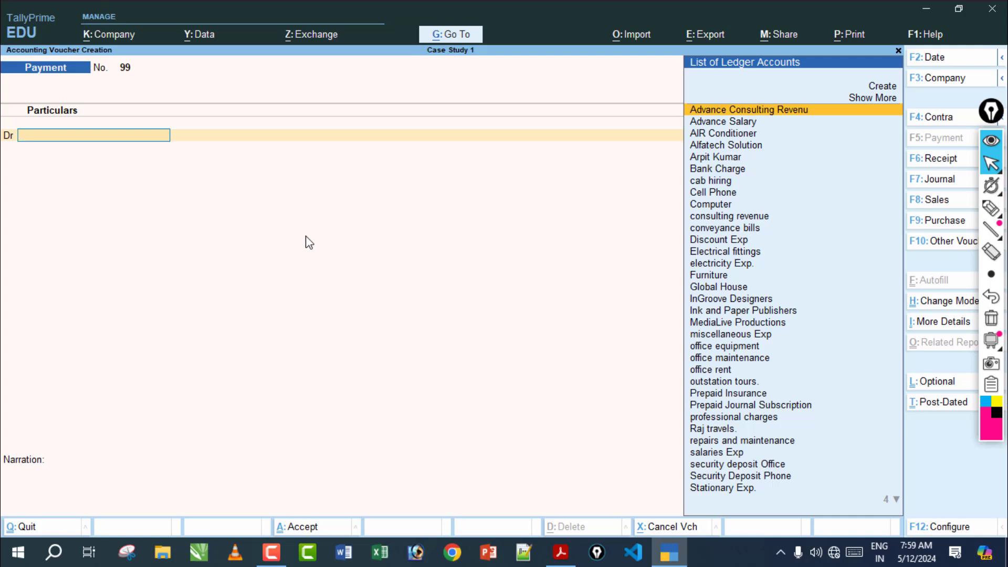
# Switch to the case study PDF and review the March 2021 transactions and the Day Book listing
pyautogui.click(560, 551)
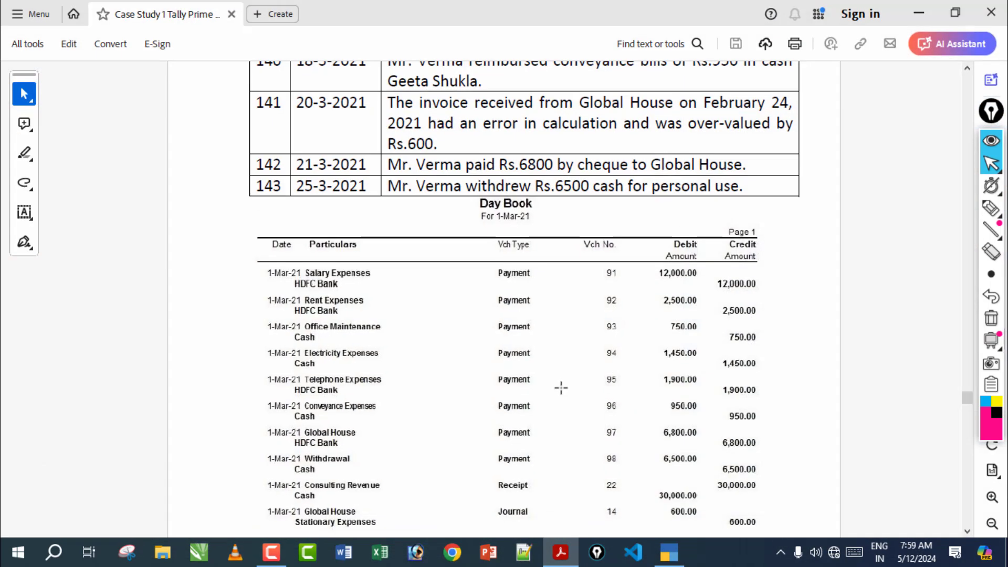
pyautogui.scroll(3, 578, 327)
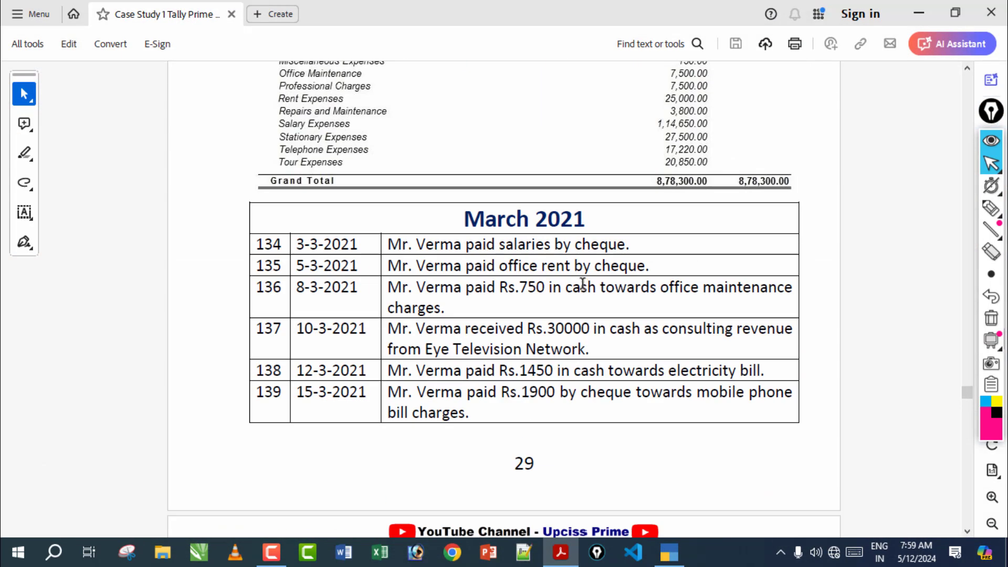
pyautogui.scroll(-12, 582, 283)
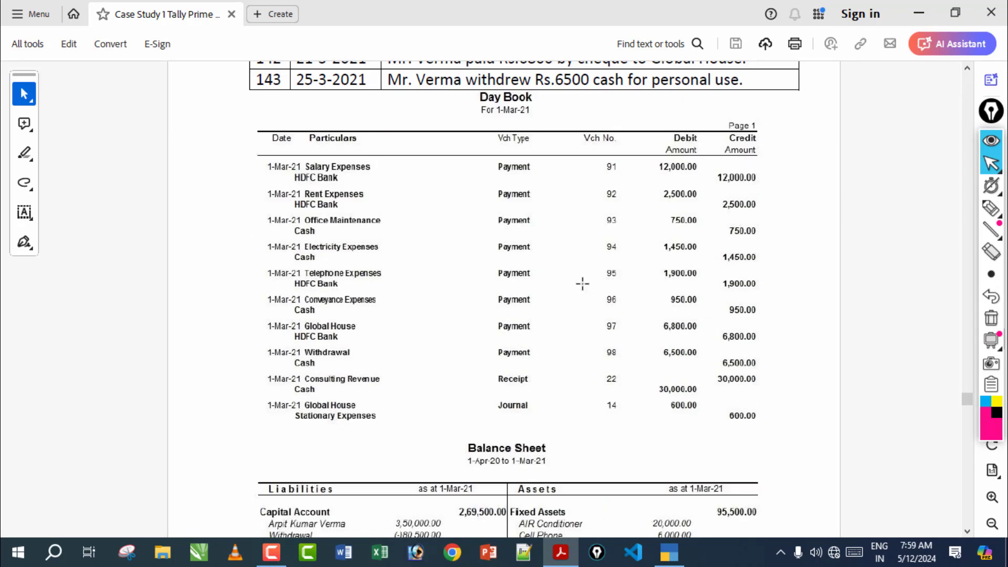
# Go to the Trial Balance for 1-Apr-20 to 1-Mar-21 in the case study PDF and review it
pyautogui.scroll(-15, 581, 283)
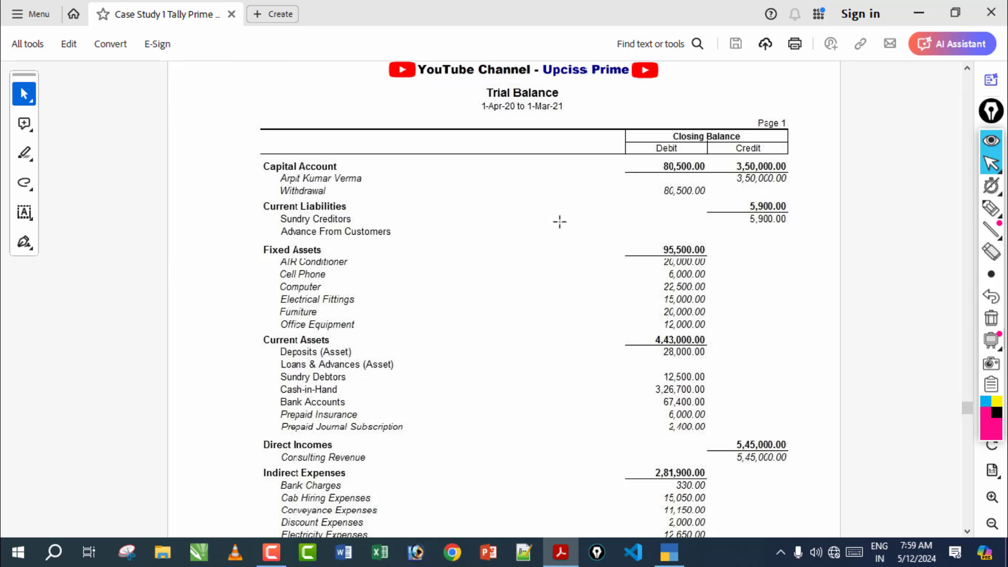
pyautogui.scroll(-1, 560, 222)
pyautogui.scroll(1, 560, 222)
# Switch to TallyPrime, leave voucher creation without saving, and open the Trial Balance in its detailed view
pyautogui.click(669, 552)
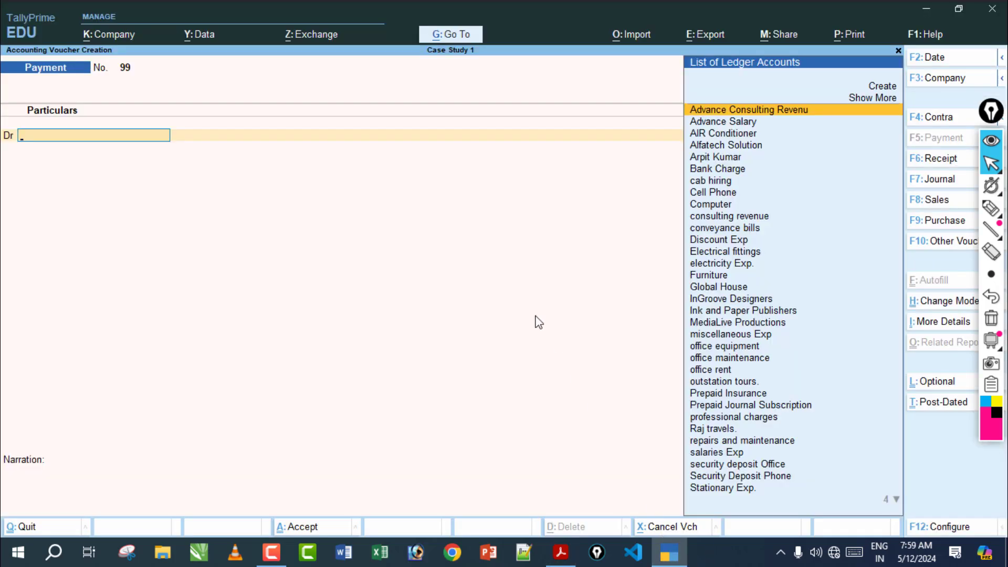
pyautogui.press('Escape')
pyautogui.press('y')
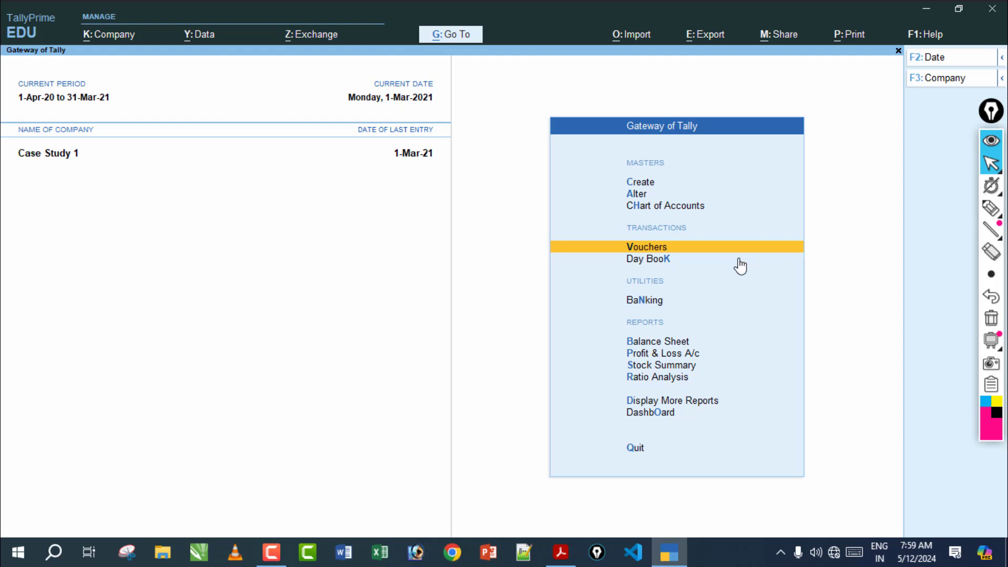
pyautogui.click(702, 402)
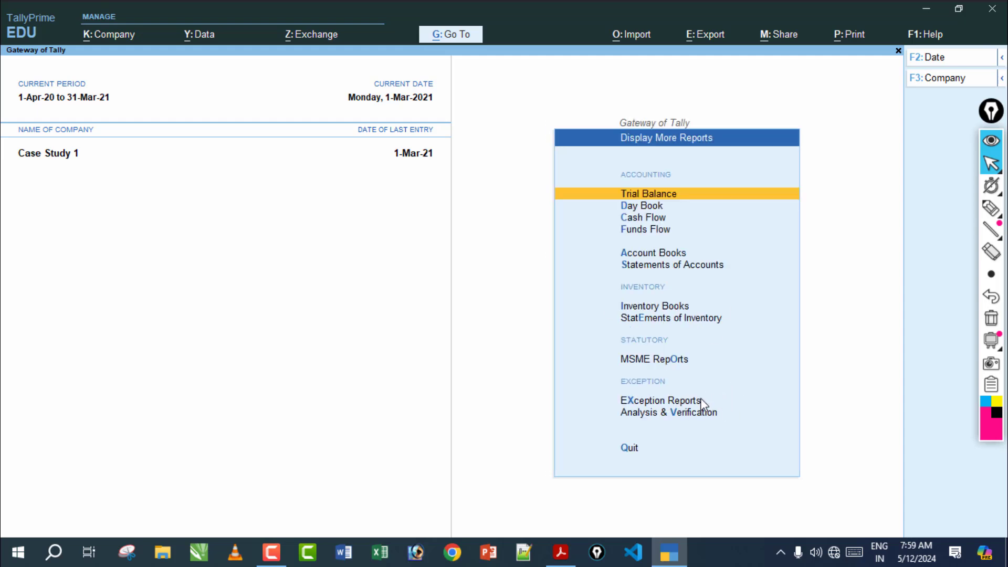
pyautogui.click(677, 202)
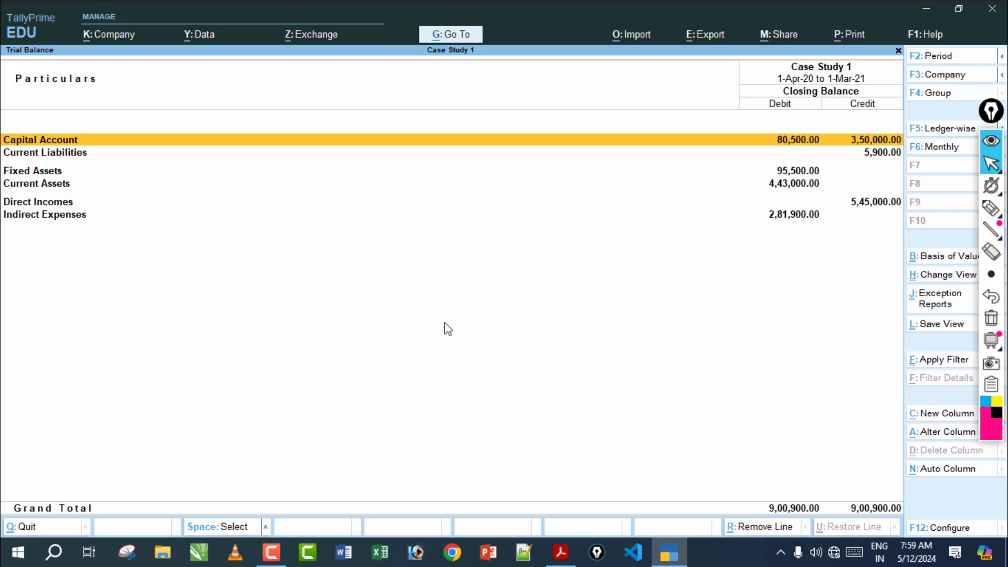
pyautogui.hotkey('alt', 'F5')
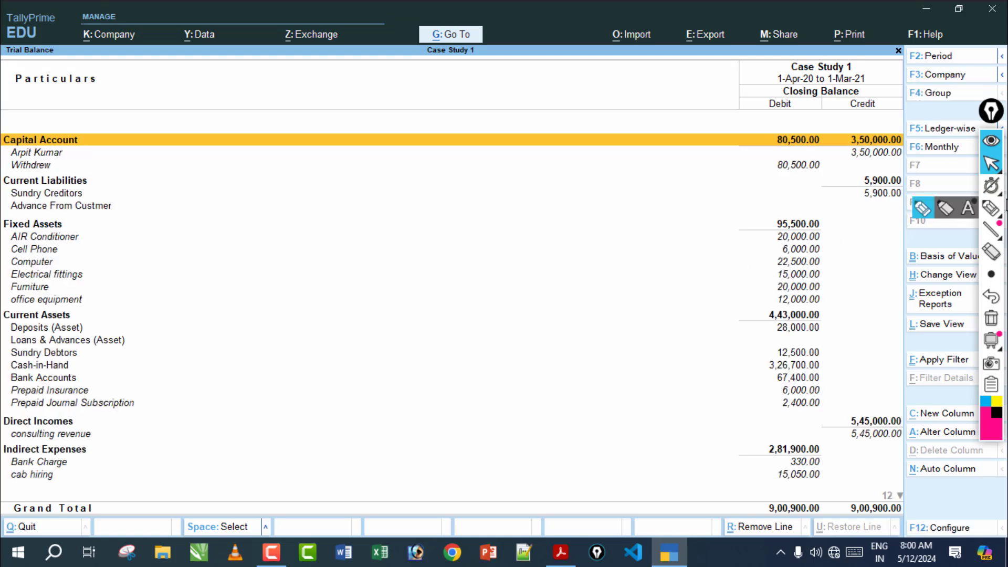
# Draw an arrow along the Capital Account row, circle its debit and credit balances, and clear the ink
pyautogui.click(990, 208)
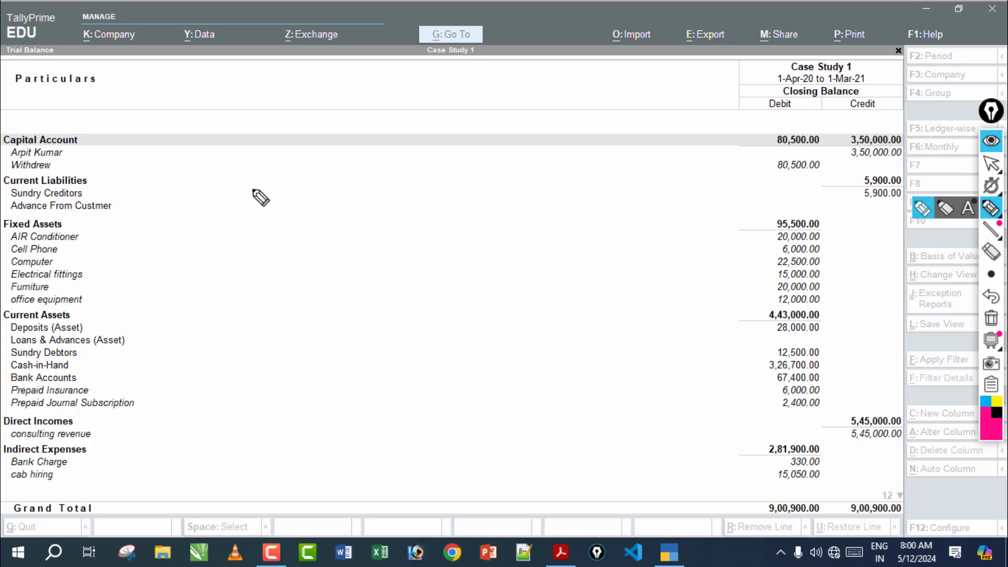
pyautogui.moveTo(79, 140)
pyautogui.mouseDown()
pyautogui.moveTo(732, 144)
pyautogui.moveTo(734, 153)
pyautogui.mouseUp()
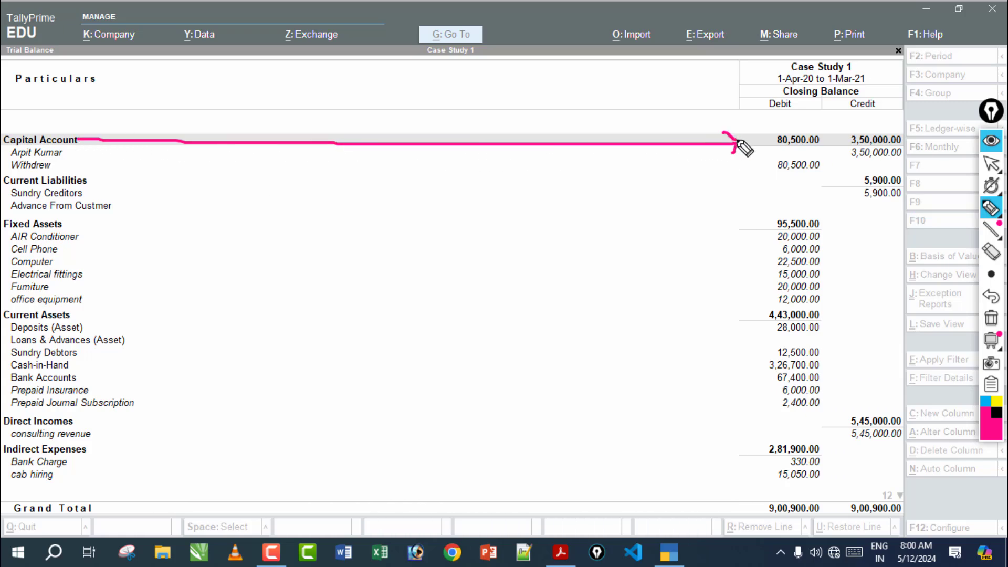
pyautogui.moveTo(813, 122)
pyautogui.mouseDown()
pyautogui.moveTo(770, 135)
pyautogui.moveTo(809, 153)
pyautogui.moveTo(820, 126)
pyautogui.mouseUp()
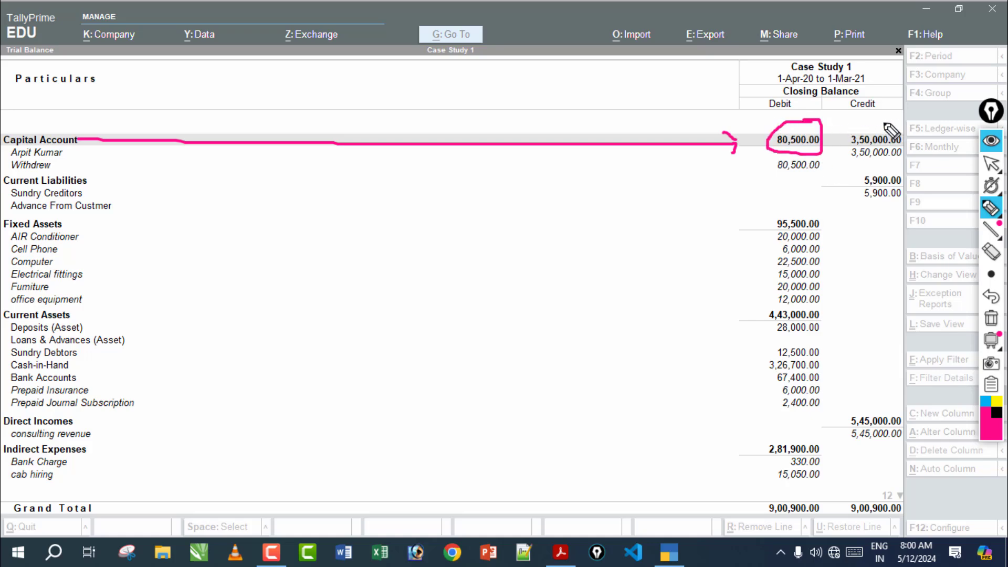
pyautogui.moveTo(884, 121)
pyautogui.mouseDown()
pyautogui.moveTo(847, 129)
pyautogui.moveTo(845, 144)
pyautogui.moveTo(908, 148)
pyautogui.moveTo(876, 119)
pyautogui.mouseUp()
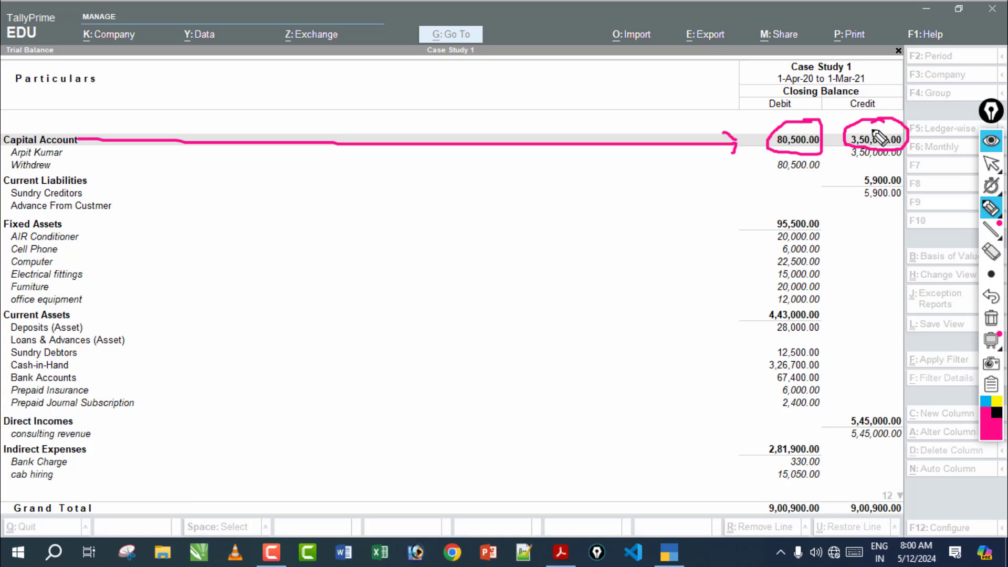
pyautogui.click(992, 319)
pyautogui.click(992, 164)
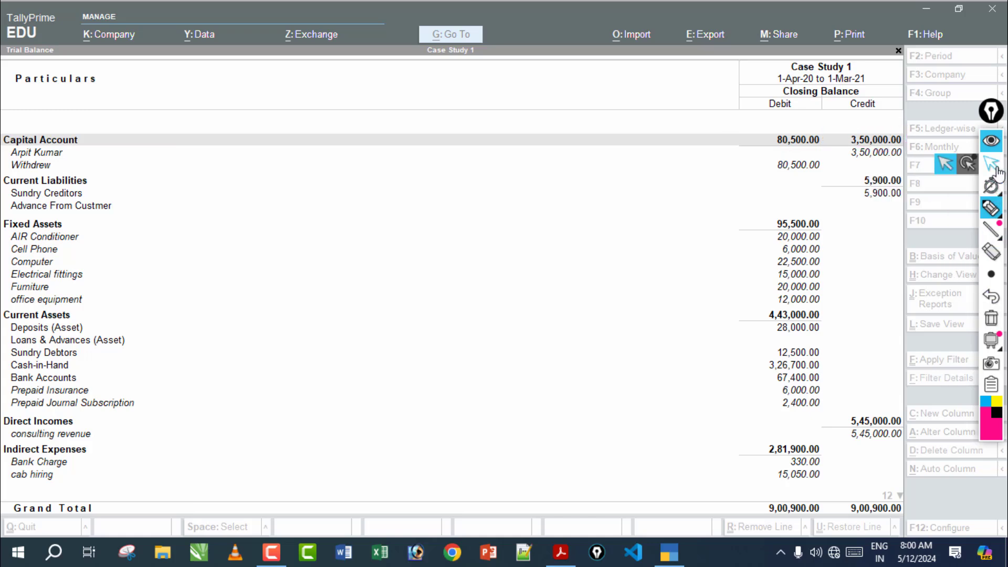
# Switch to the case study PDF, mark the Capital Account row with an arrow and circles around both balances, and clear the ink
pyautogui.click(560, 552)
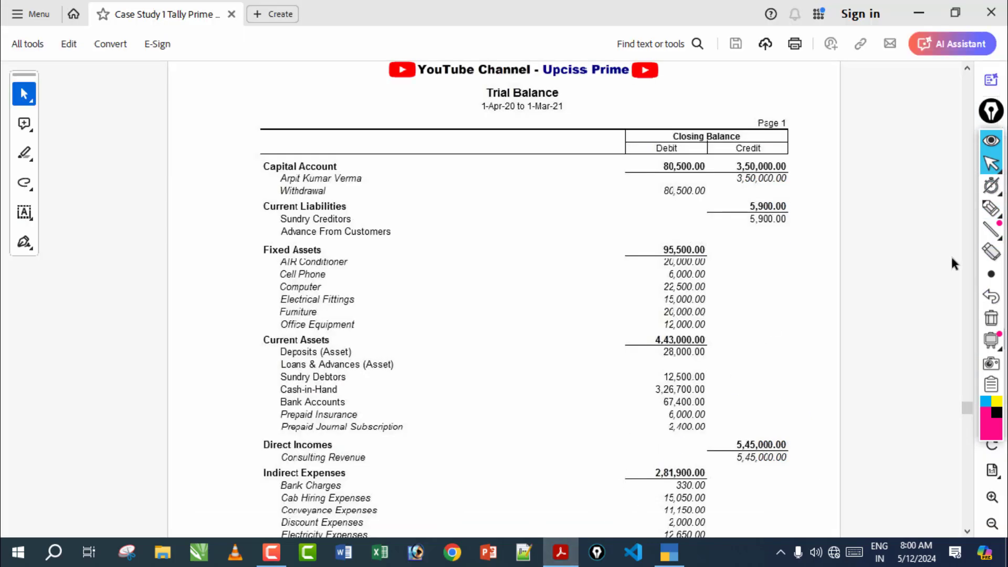
pyautogui.click(992, 208)
pyautogui.moveTo(344, 167)
pyautogui.mouseDown()
pyautogui.moveTo(556, 167)
pyautogui.moveTo(645, 180)
pyautogui.moveTo(675, 162)
pyautogui.moveTo(666, 171)
pyautogui.mouseUp()
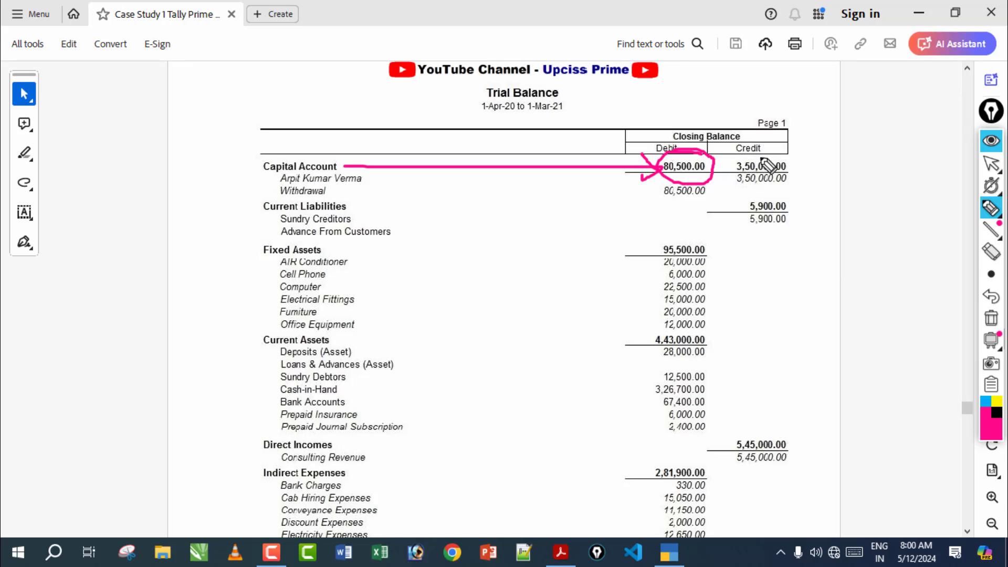
pyautogui.moveTo(734, 153)
pyautogui.mouseDown()
pyautogui.moveTo(786, 182)
pyautogui.moveTo(735, 152)
pyautogui.mouseUp()
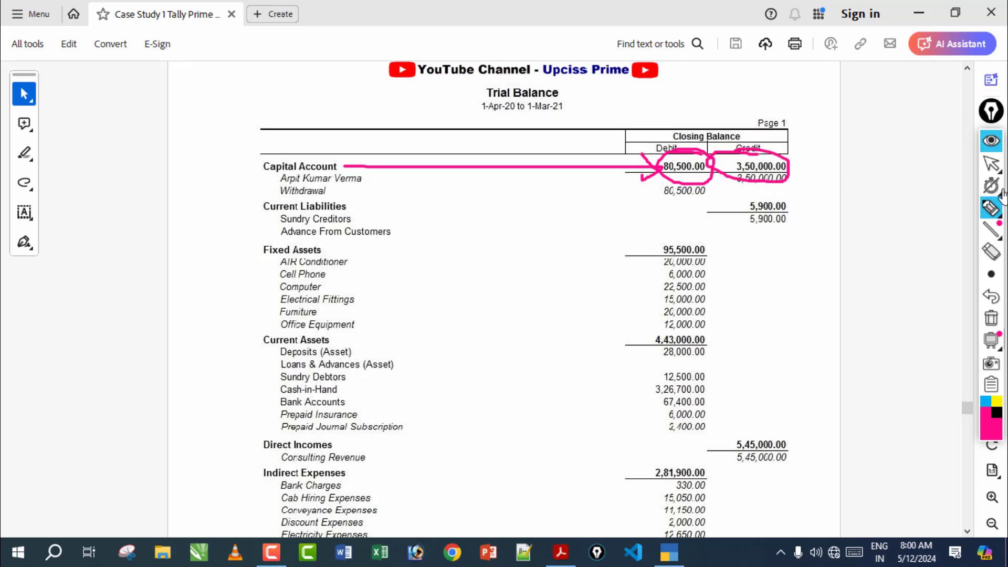
pyautogui.click(990, 319)
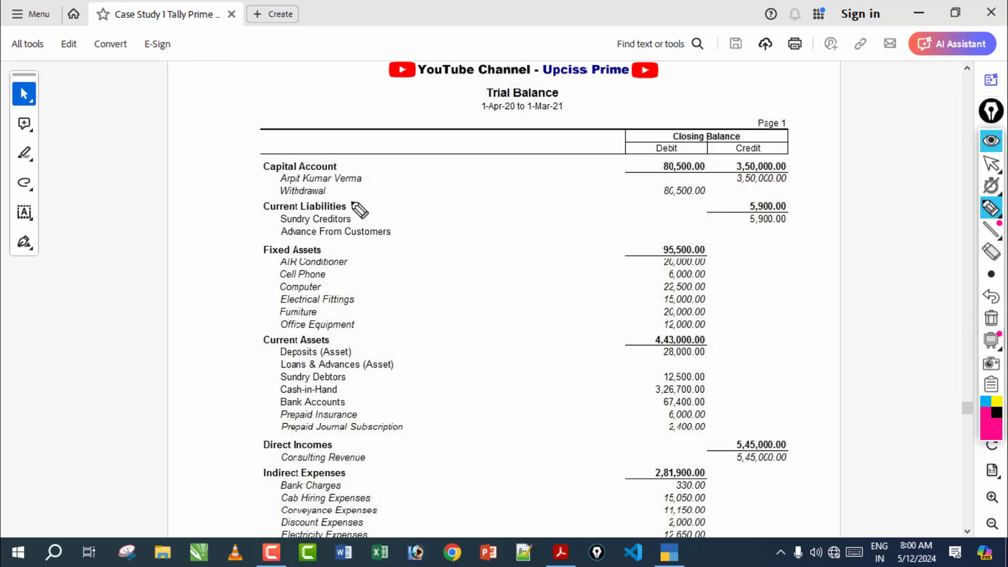
# Draw an arrow along the PDF's Current Liabilities row, circle its credit balance, and clear the ink
pyautogui.moveTo(351, 205); pyautogui.dragTo(702, 195)
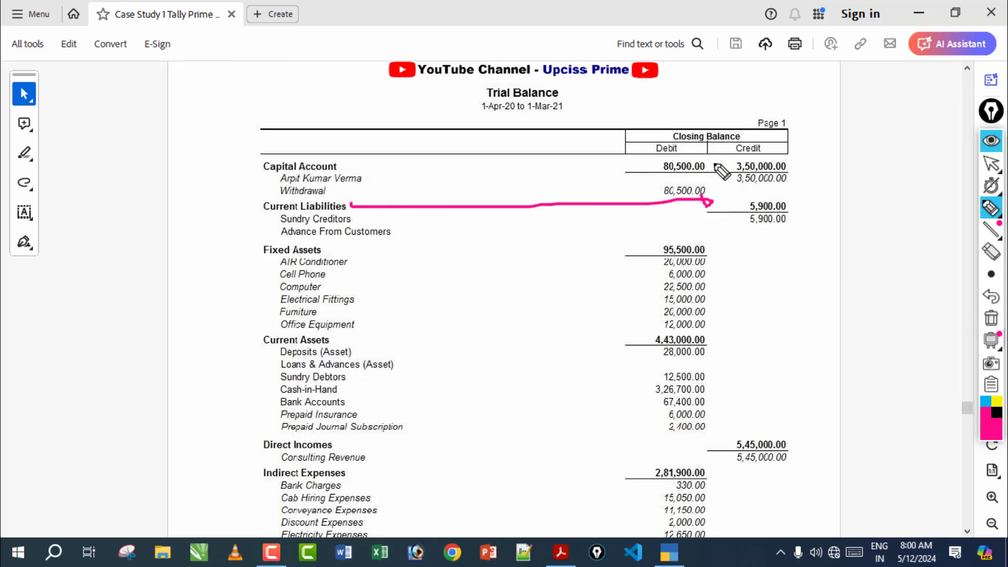
pyautogui.moveTo(793, 190)
pyautogui.mouseDown()
pyautogui.moveTo(772, 188)
pyautogui.moveTo(742, 210)
pyautogui.moveTo(796, 241)
pyautogui.moveTo(783, 189)
pyautogui.mouseUp()
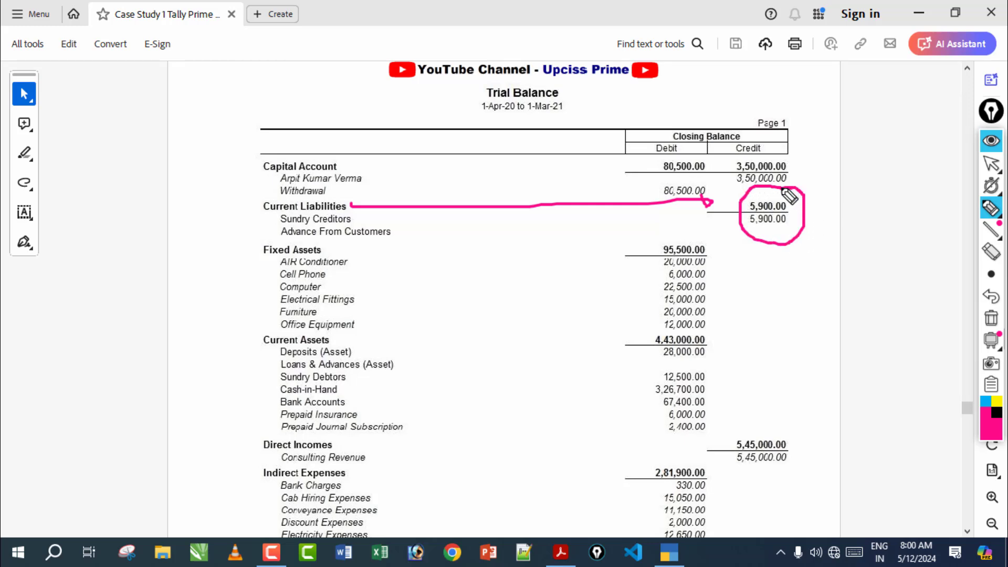
pyautogui.click(991, 318)
pyautogui.click(992, 163)
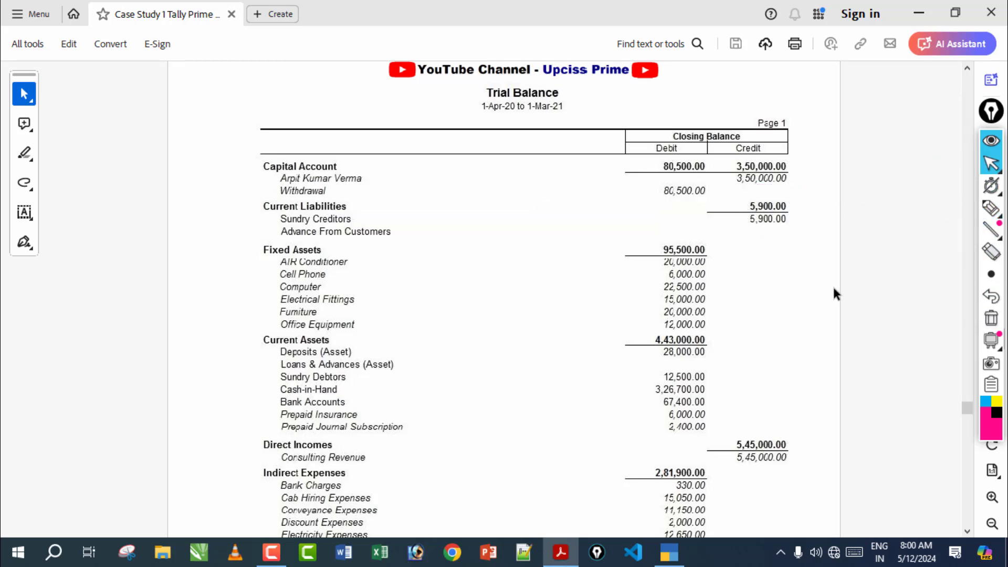
# Return to TallyPrime, mark the Current Liabilities row across to its credit balance, and clear the ink
pyautogui.click(668, 553)
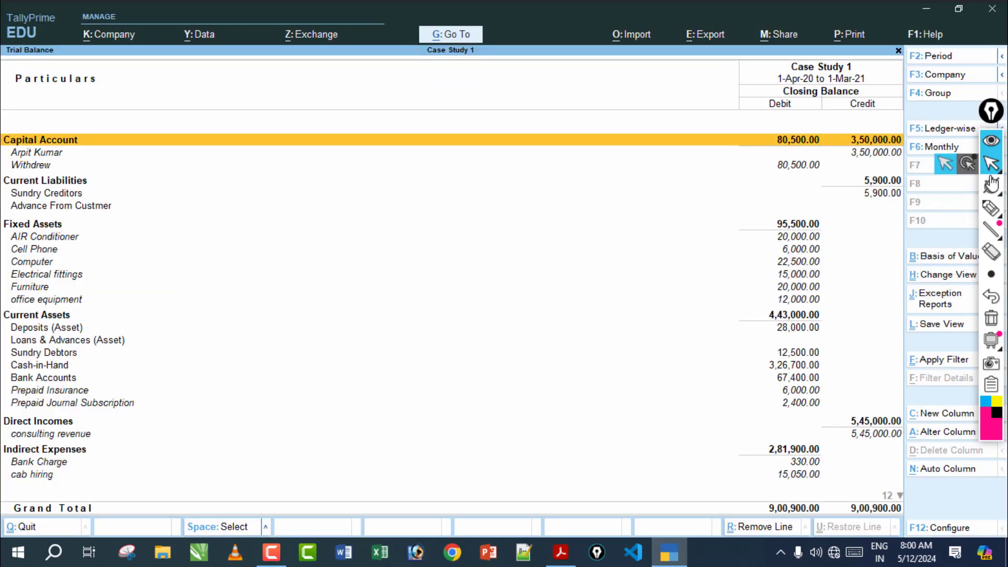
pyautogui.click(993, 210)
pyautogui.moveTo(107, 176)
pyautogui.mouseDown()
pyautogui.moveTo(323, 185)
pyautogui.moveTo(828, 178)
pyautogui.moveTo(866, 215)
pyautogui.moveTo(917, 209)
pyautogui.mouseUp()
pyautogui.click(991, 318)
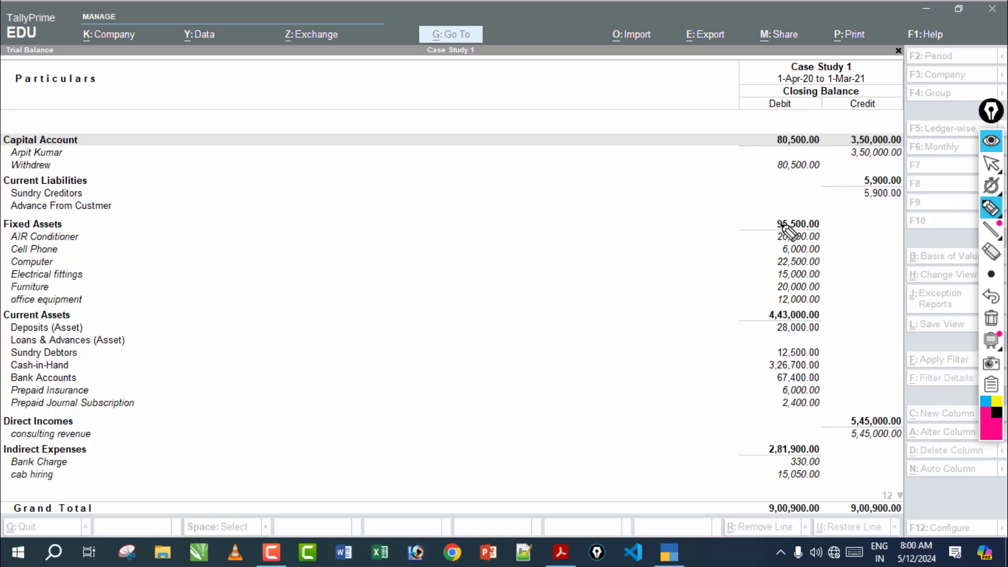